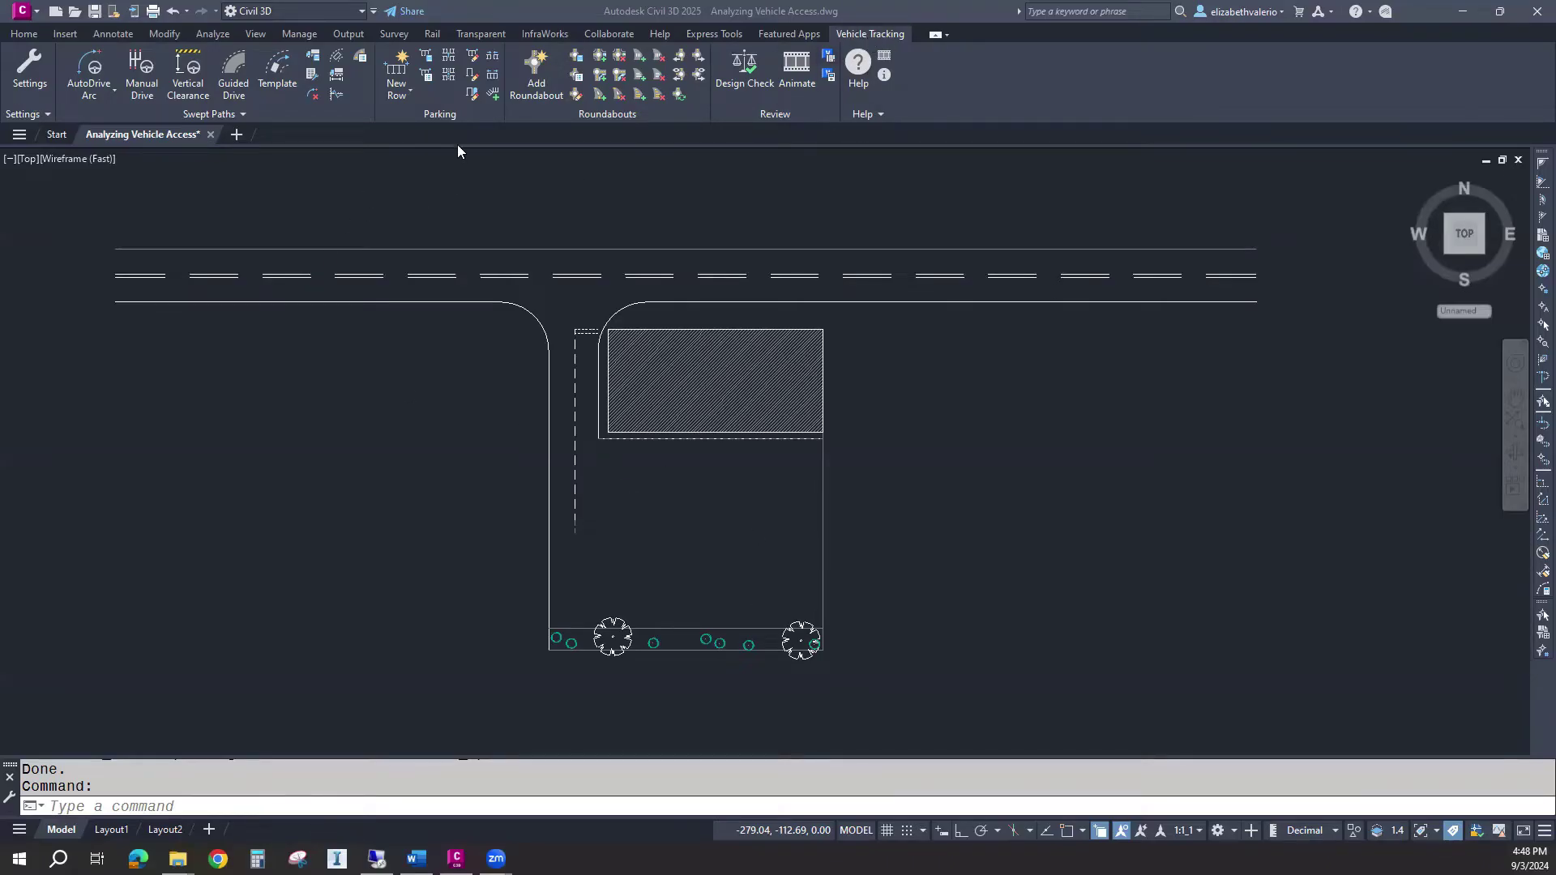
- Start a new parking row and select ITE Guideline for Parking Facility Location and Design under US Parking Standards
click(399, 96)
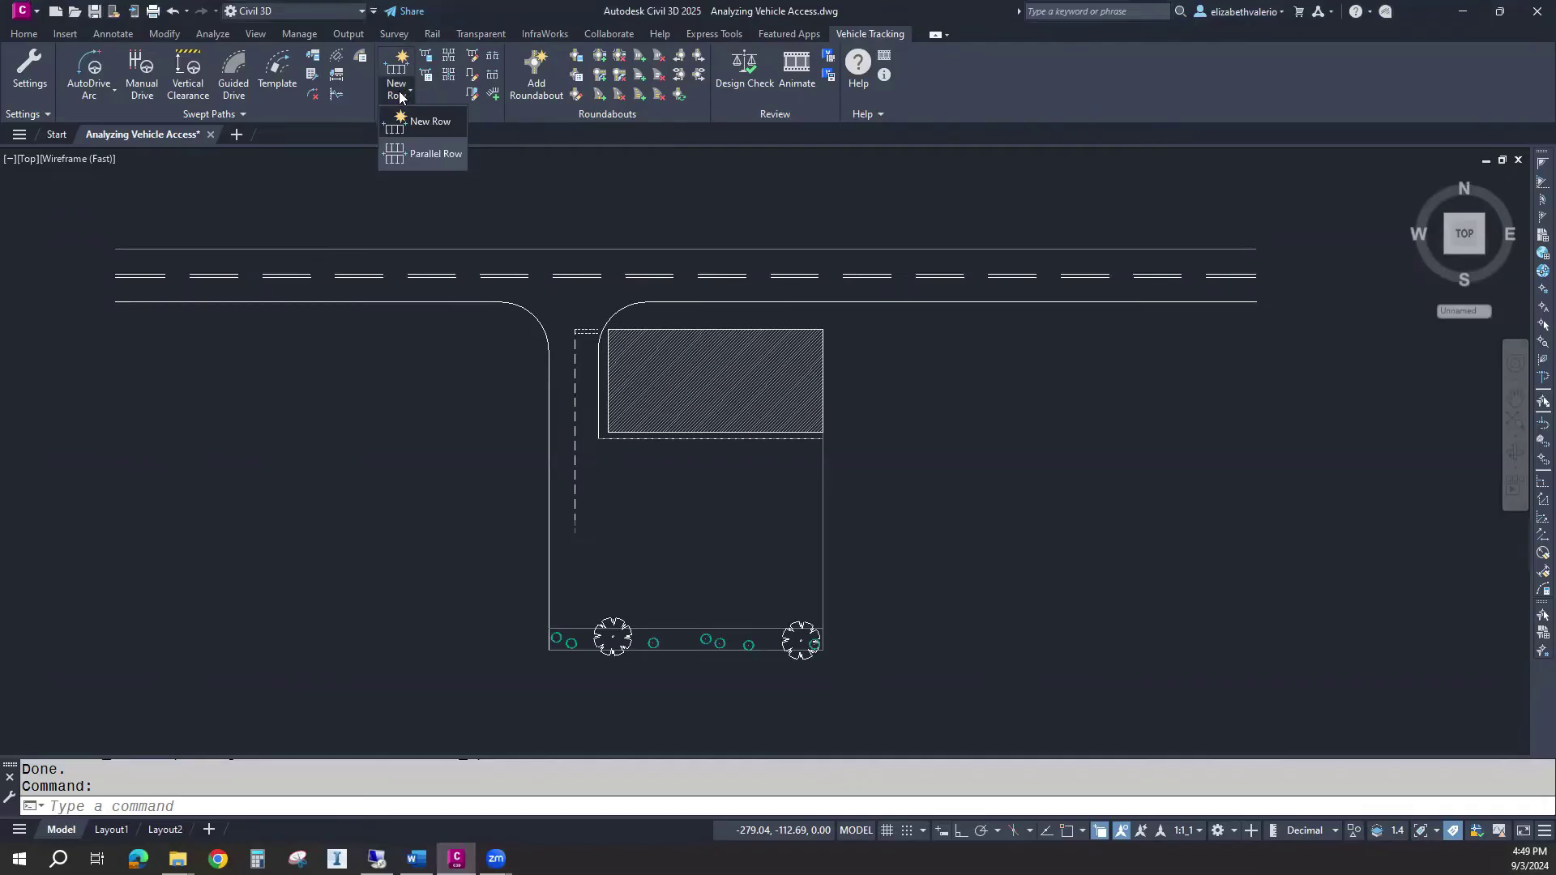
click(445, 121)
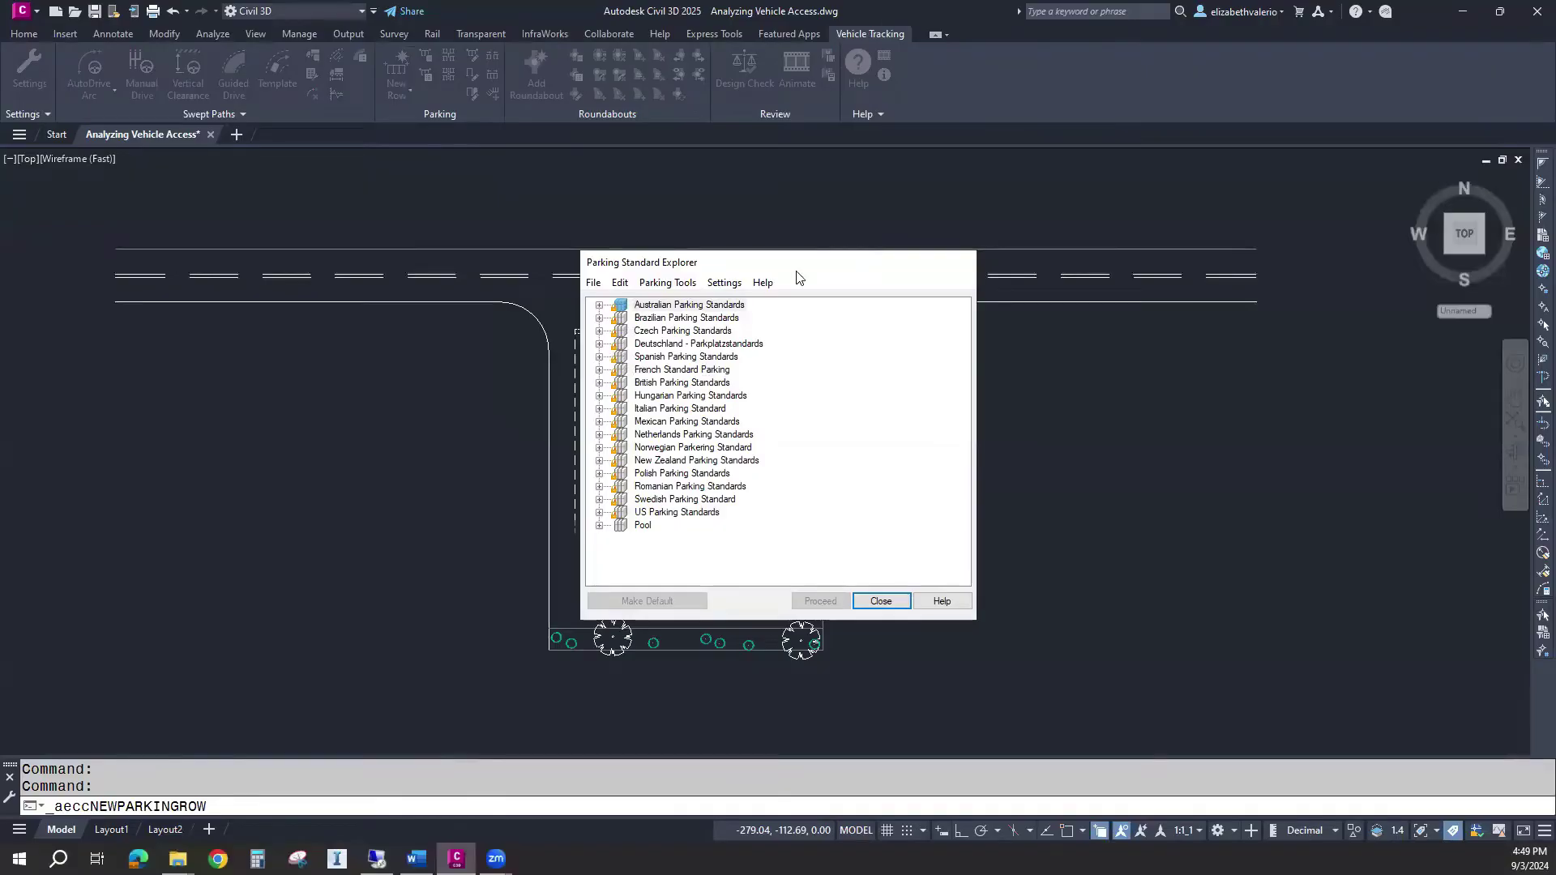
drag(796, 277, 288, 343)
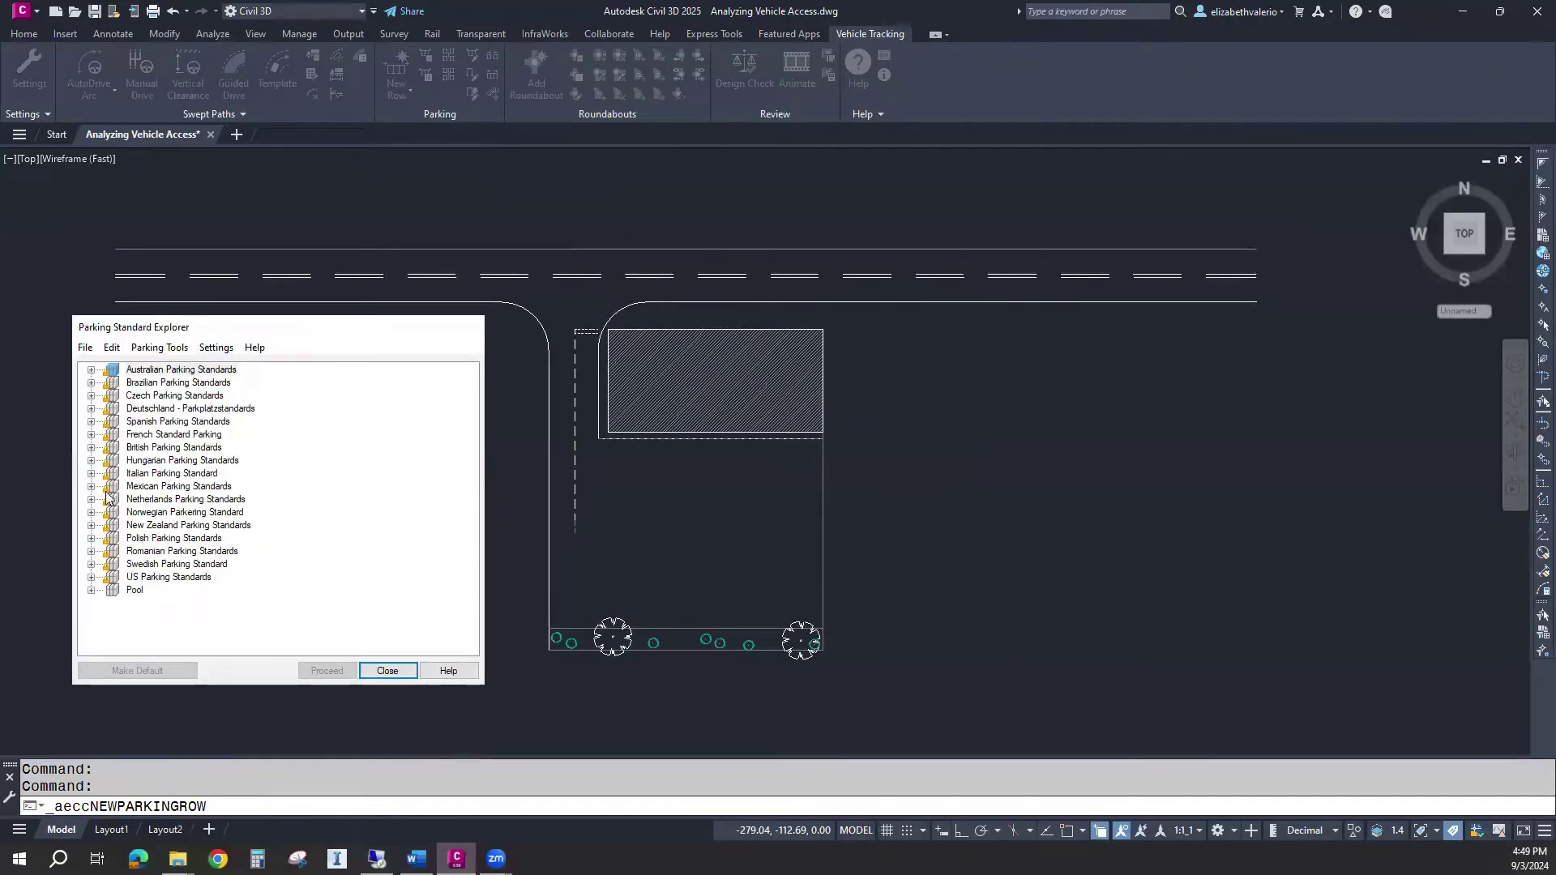
click(90, 577)
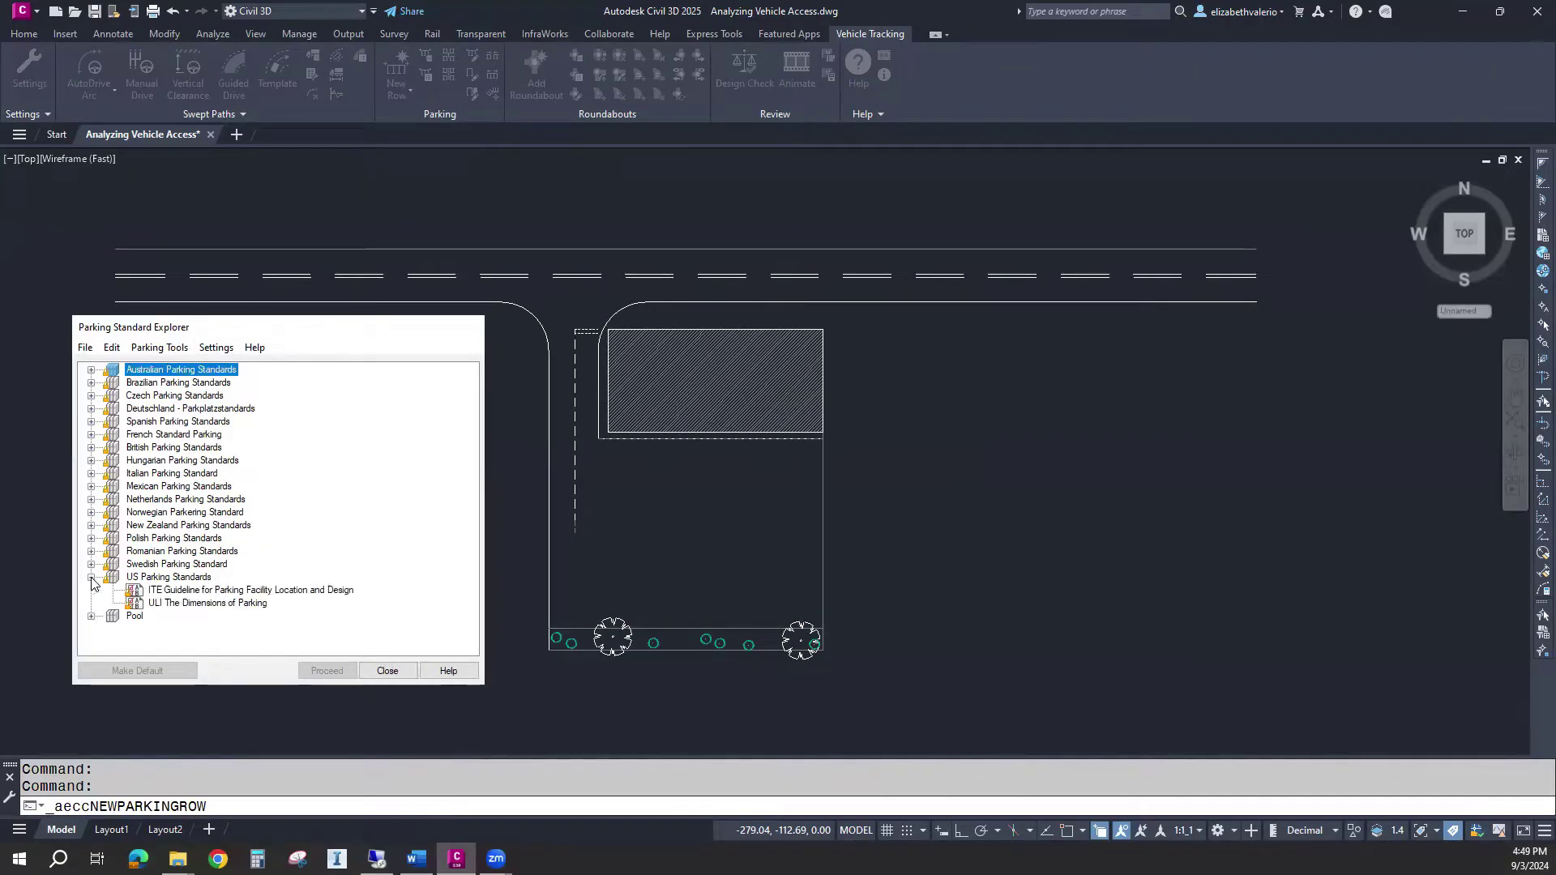
click(149, 577)
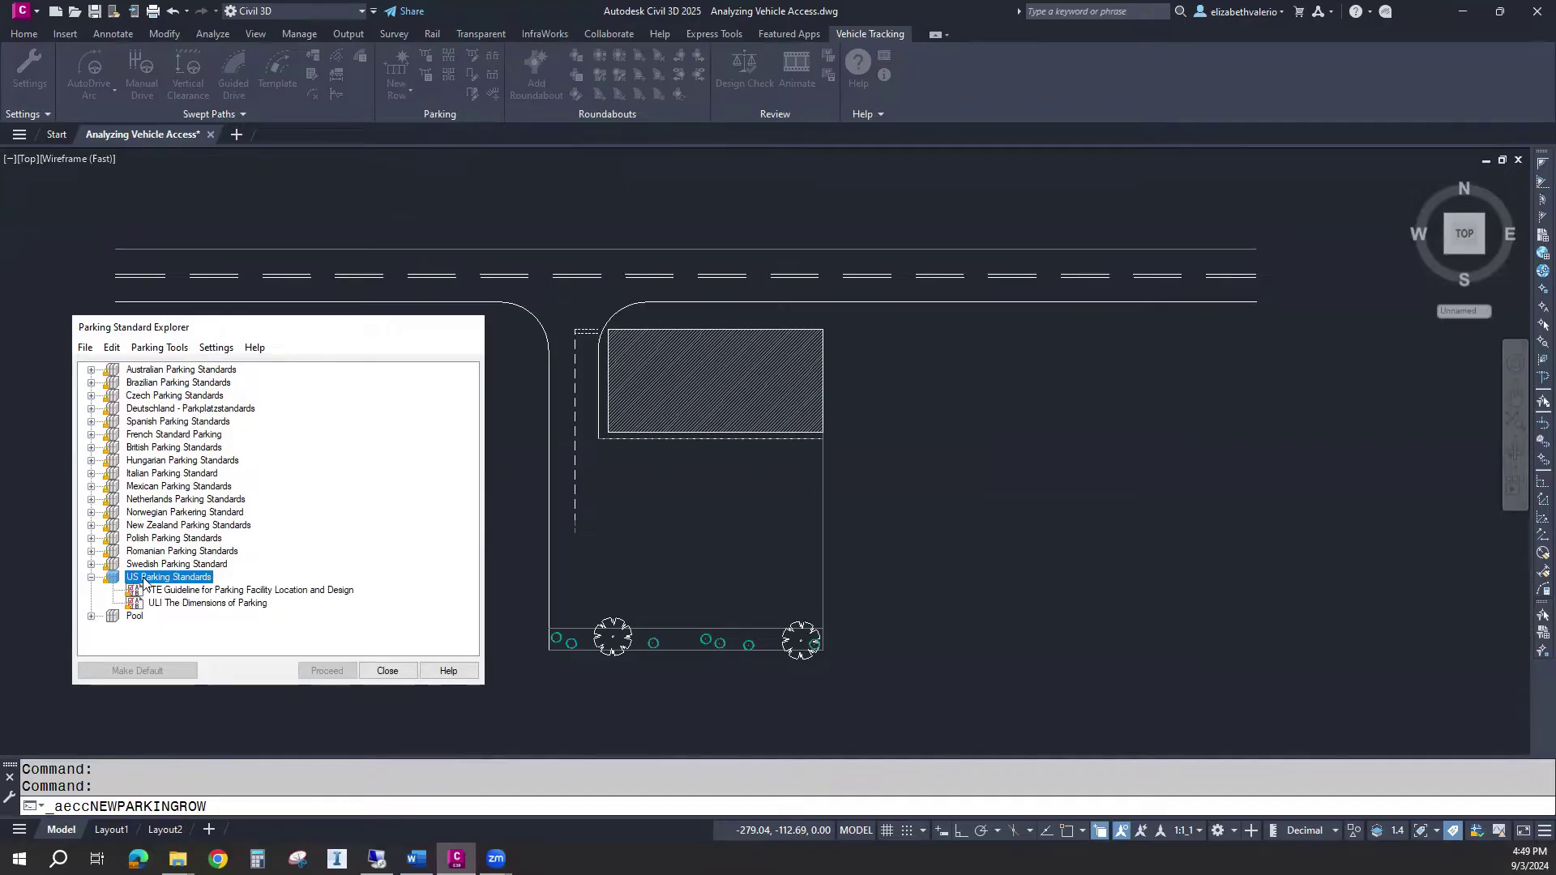
click(213, 595)
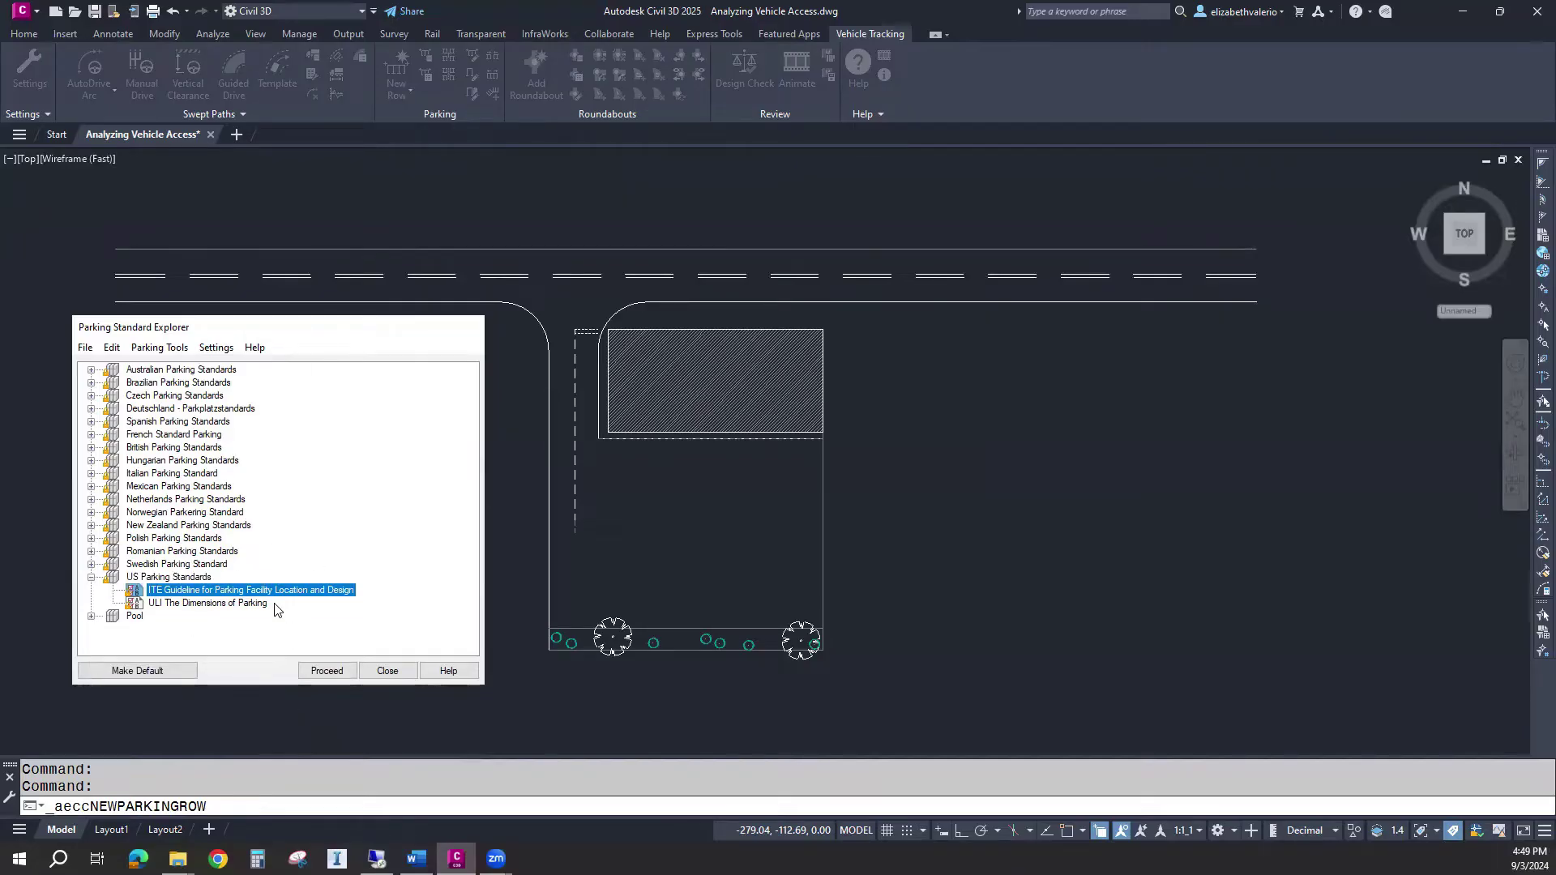
right_click(298, 594)
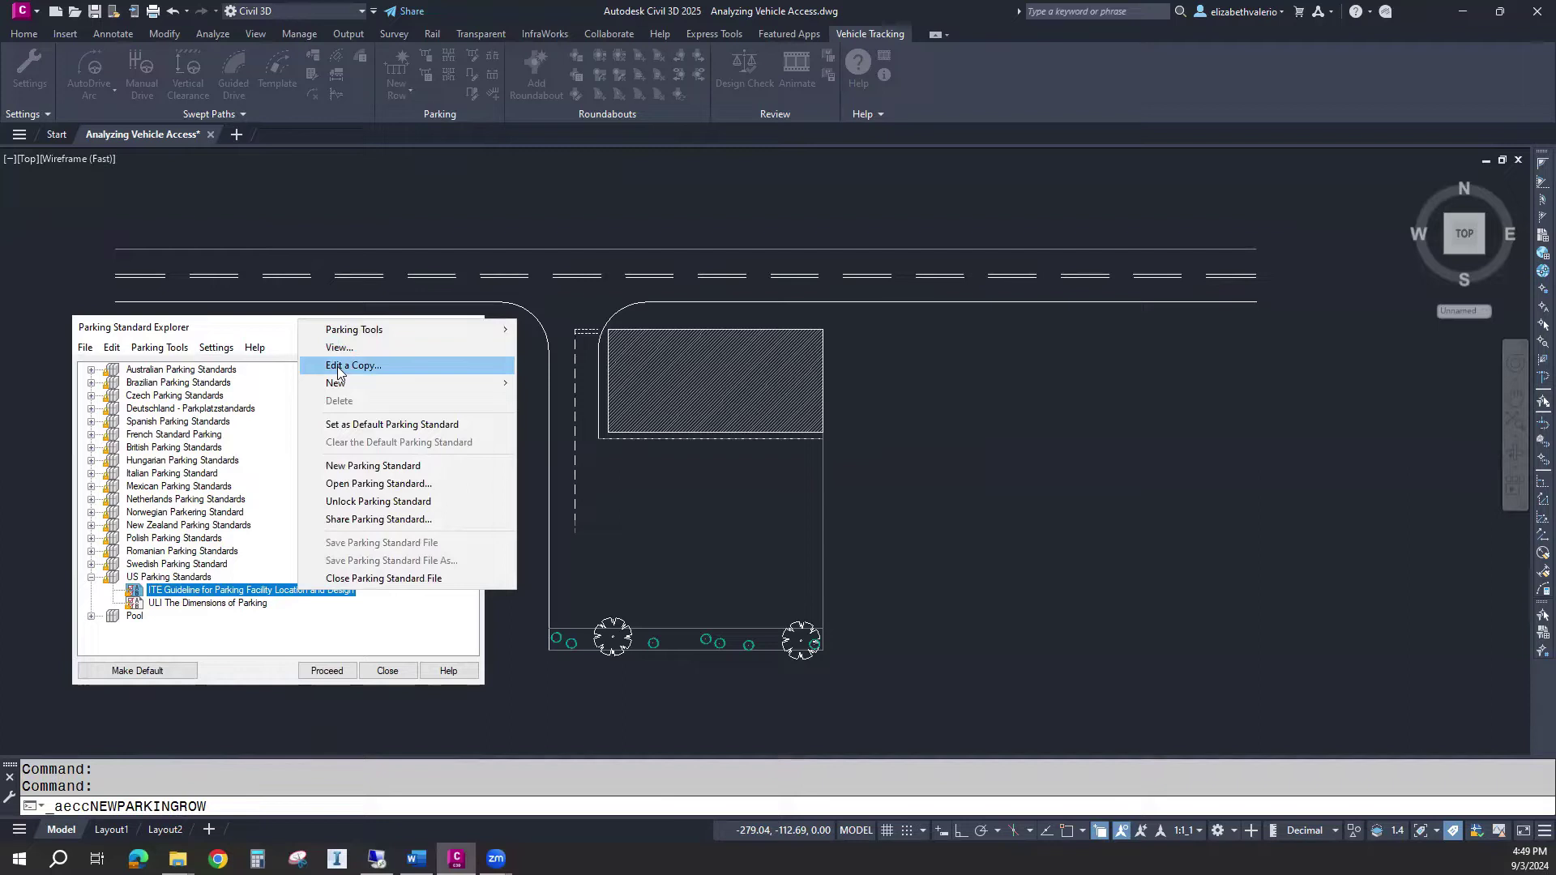
click(269, 594)
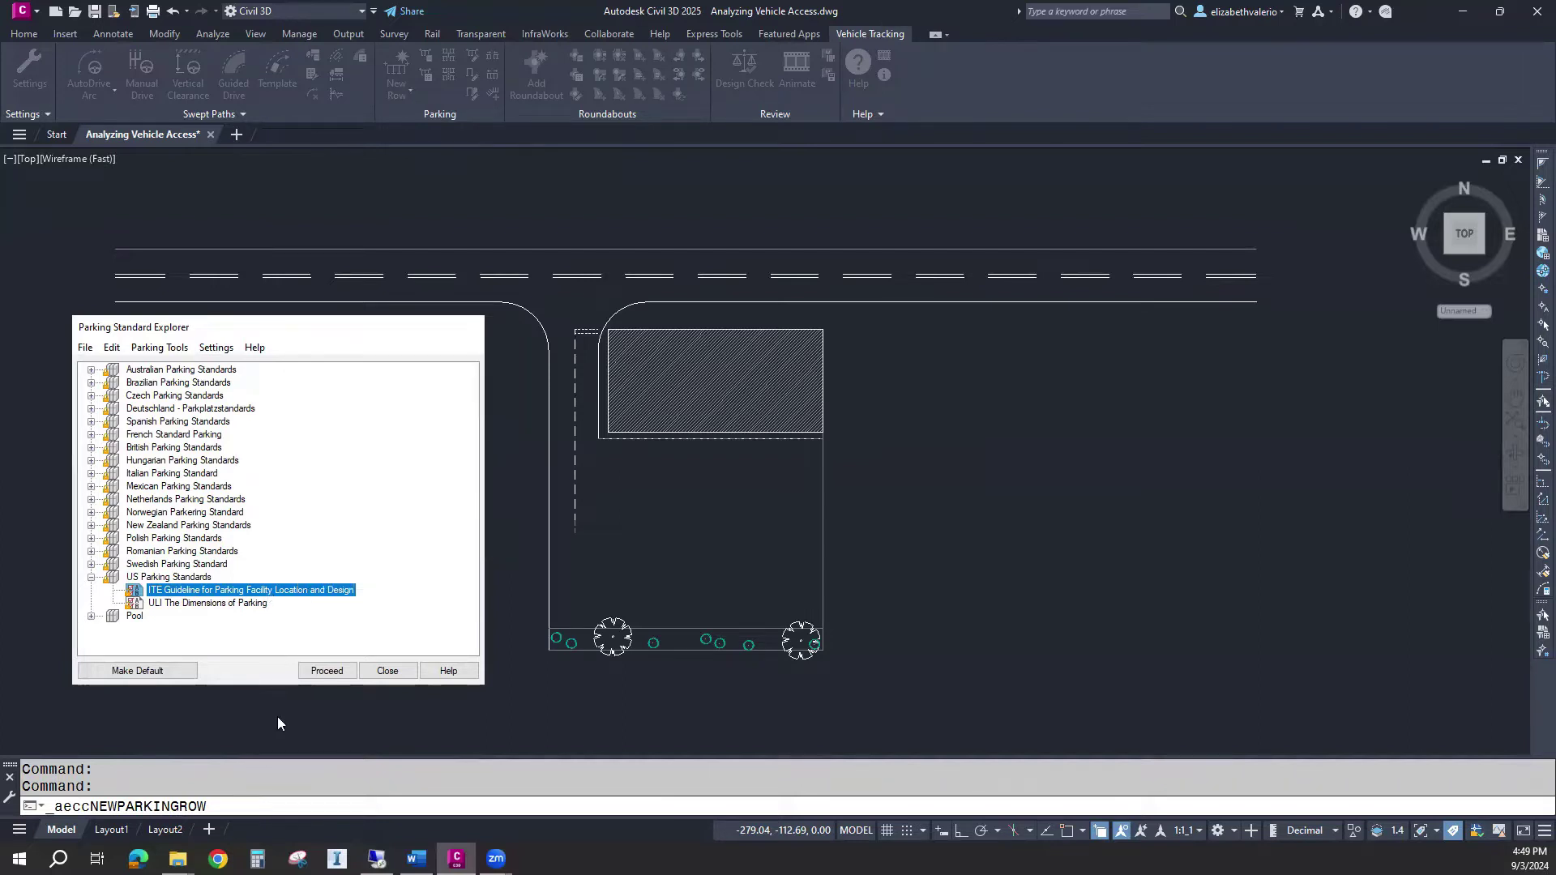
- Proceed with the selected parking standard and accept its suggested name
click(320, 676)
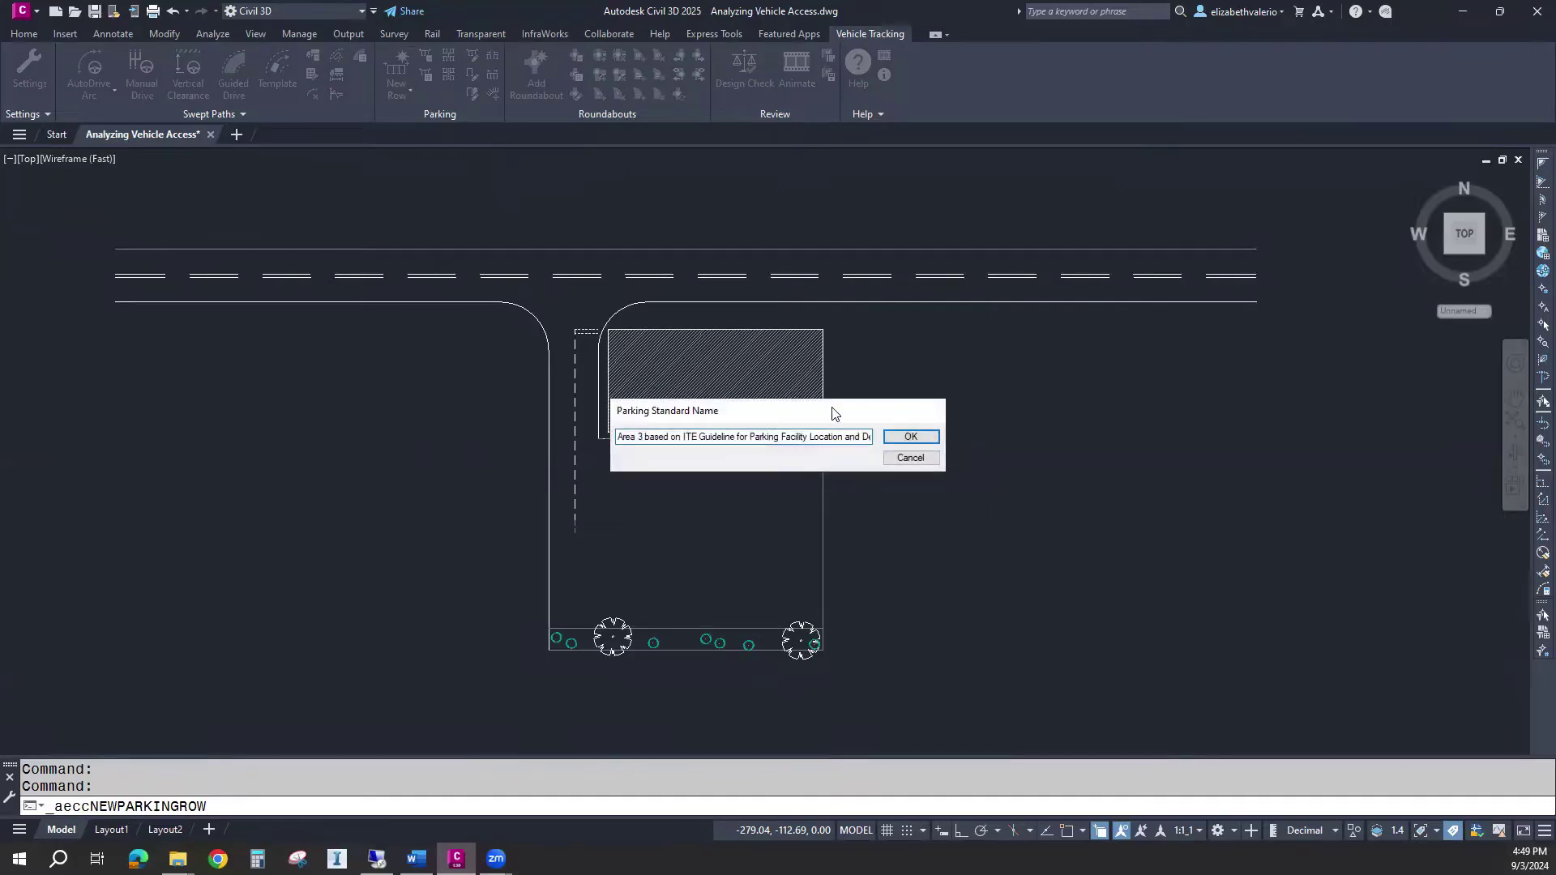
drag(835, 413, 296, 415)
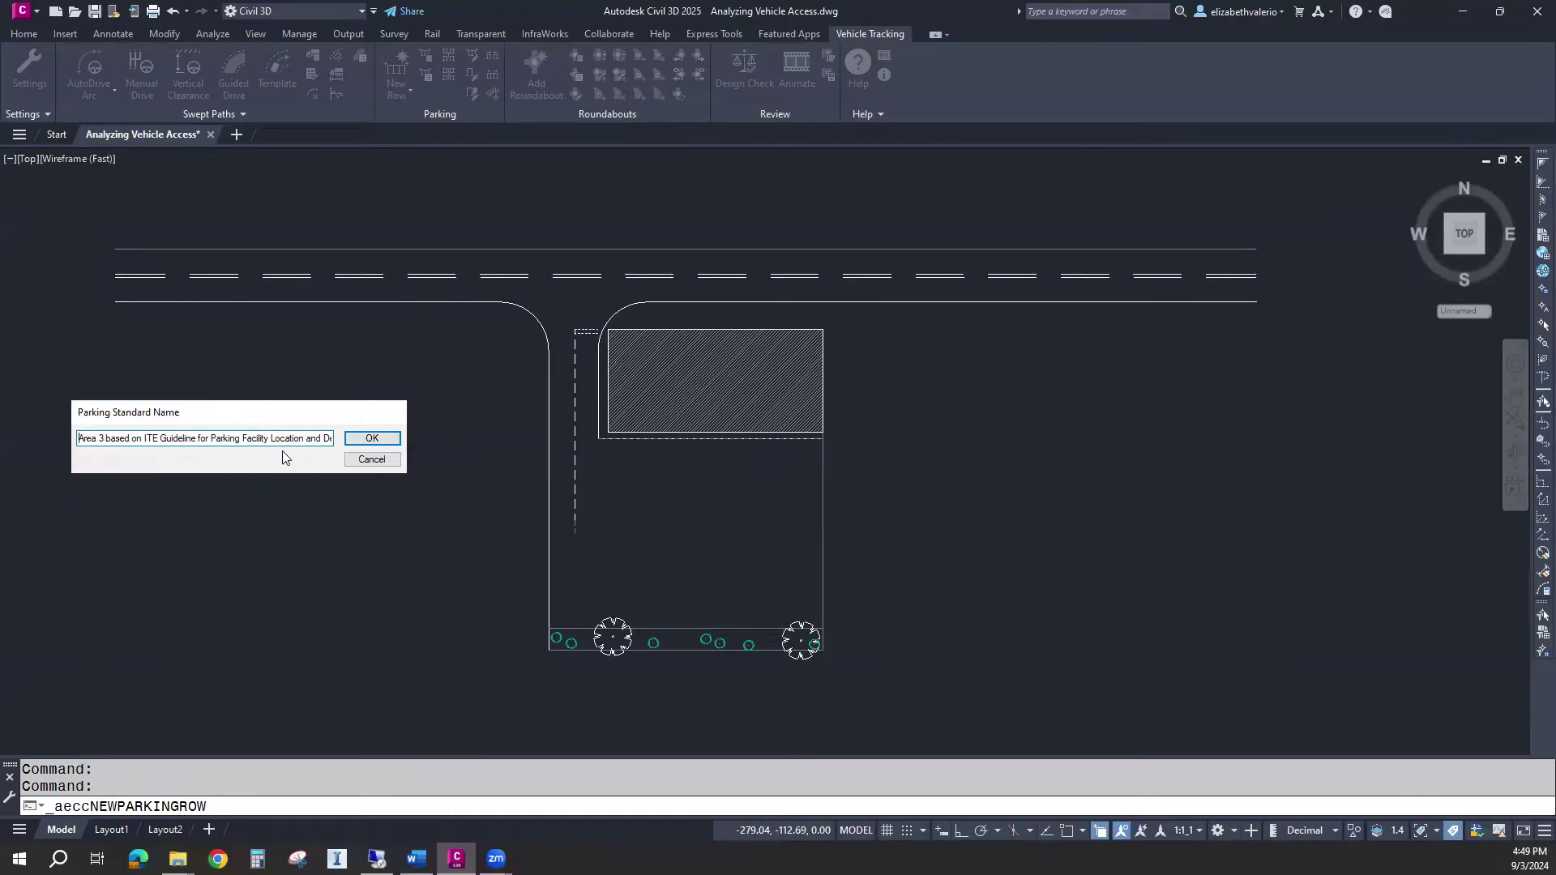
click(375, 441)
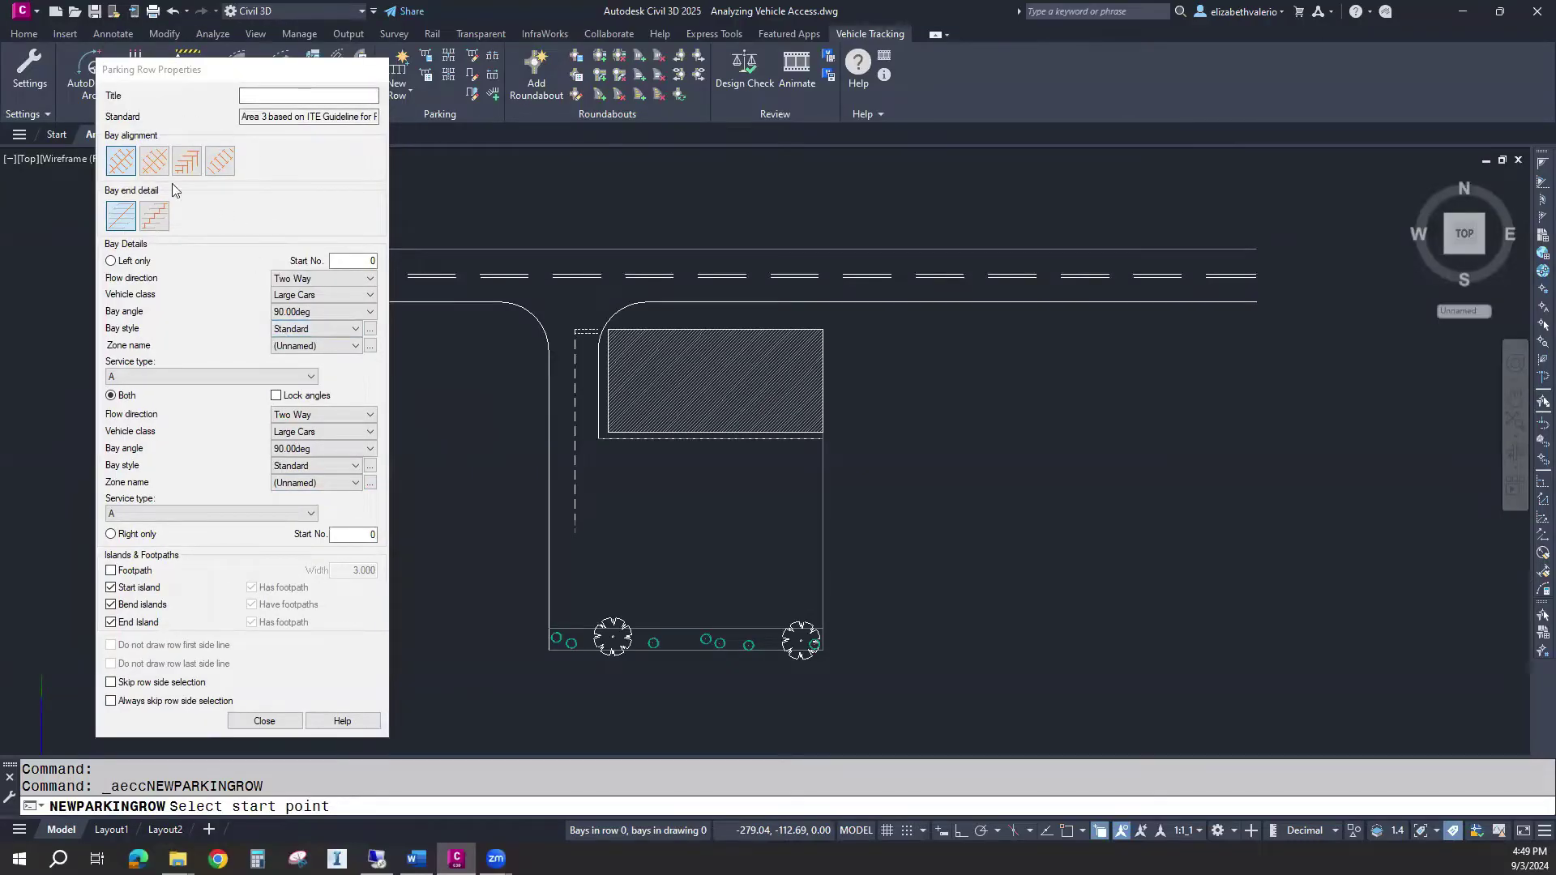
- Choose the second bay alignment, keeping Two Way flow, Large Cars and the Standard bay style for the row
click(156, 162)
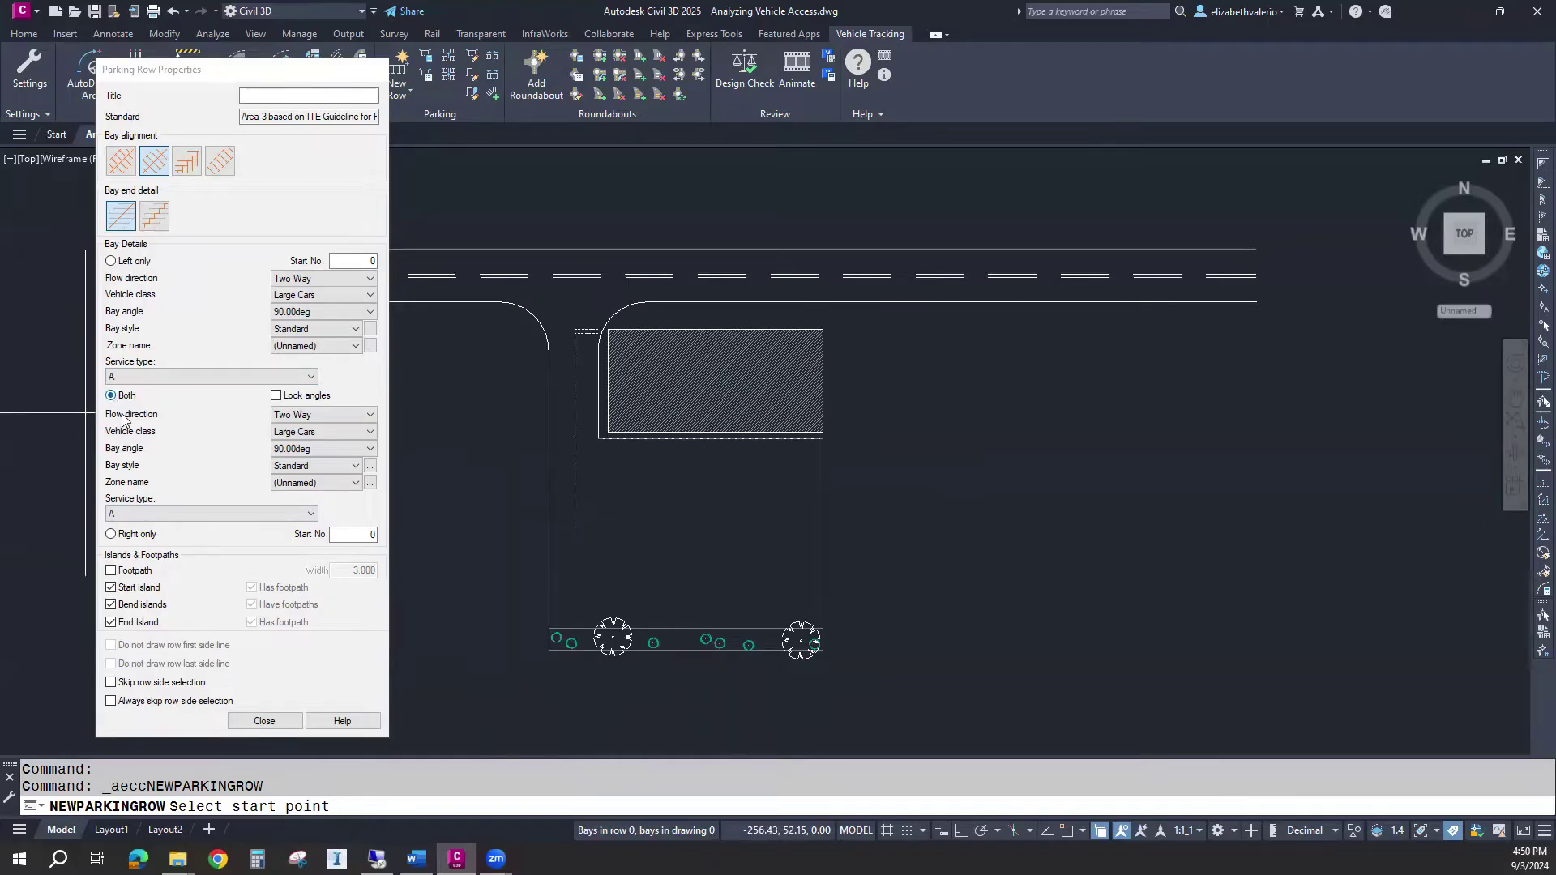
click(369, 417)
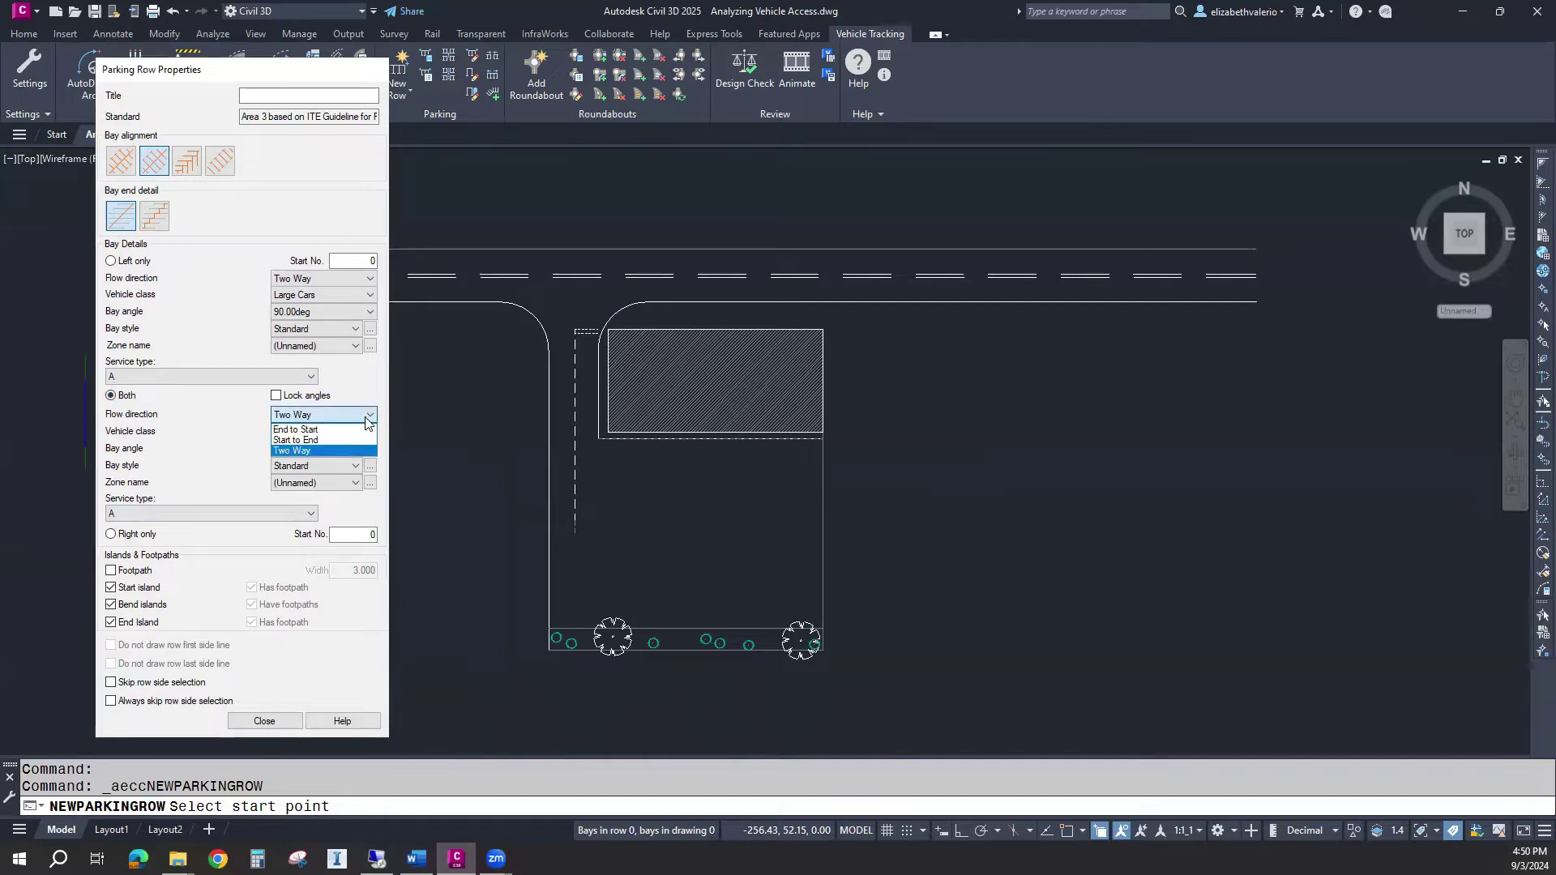
click(367, 420)
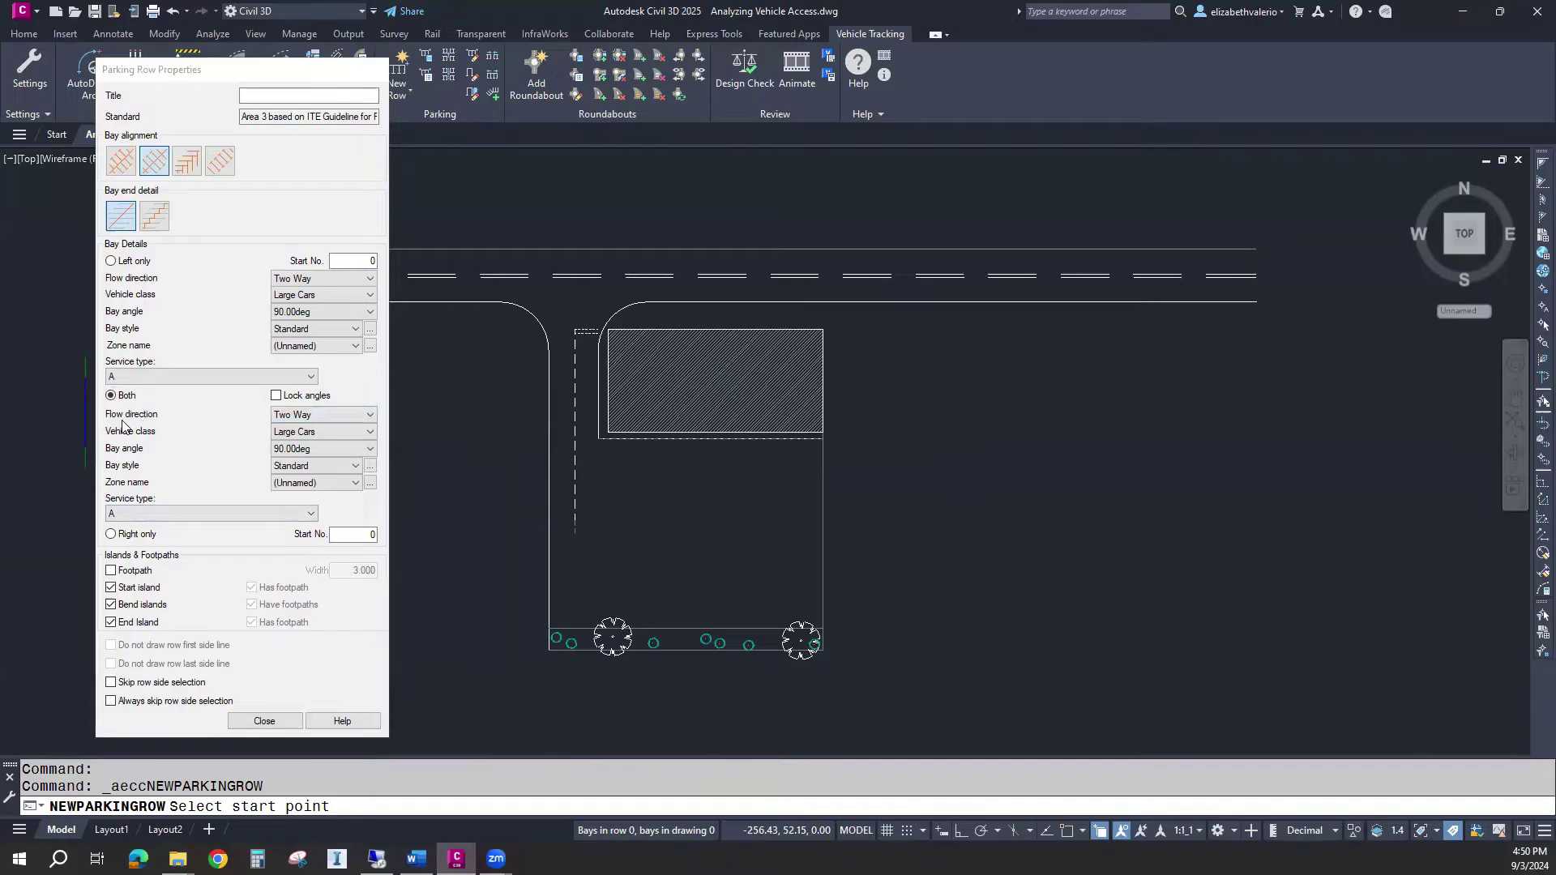
click(344, 433)
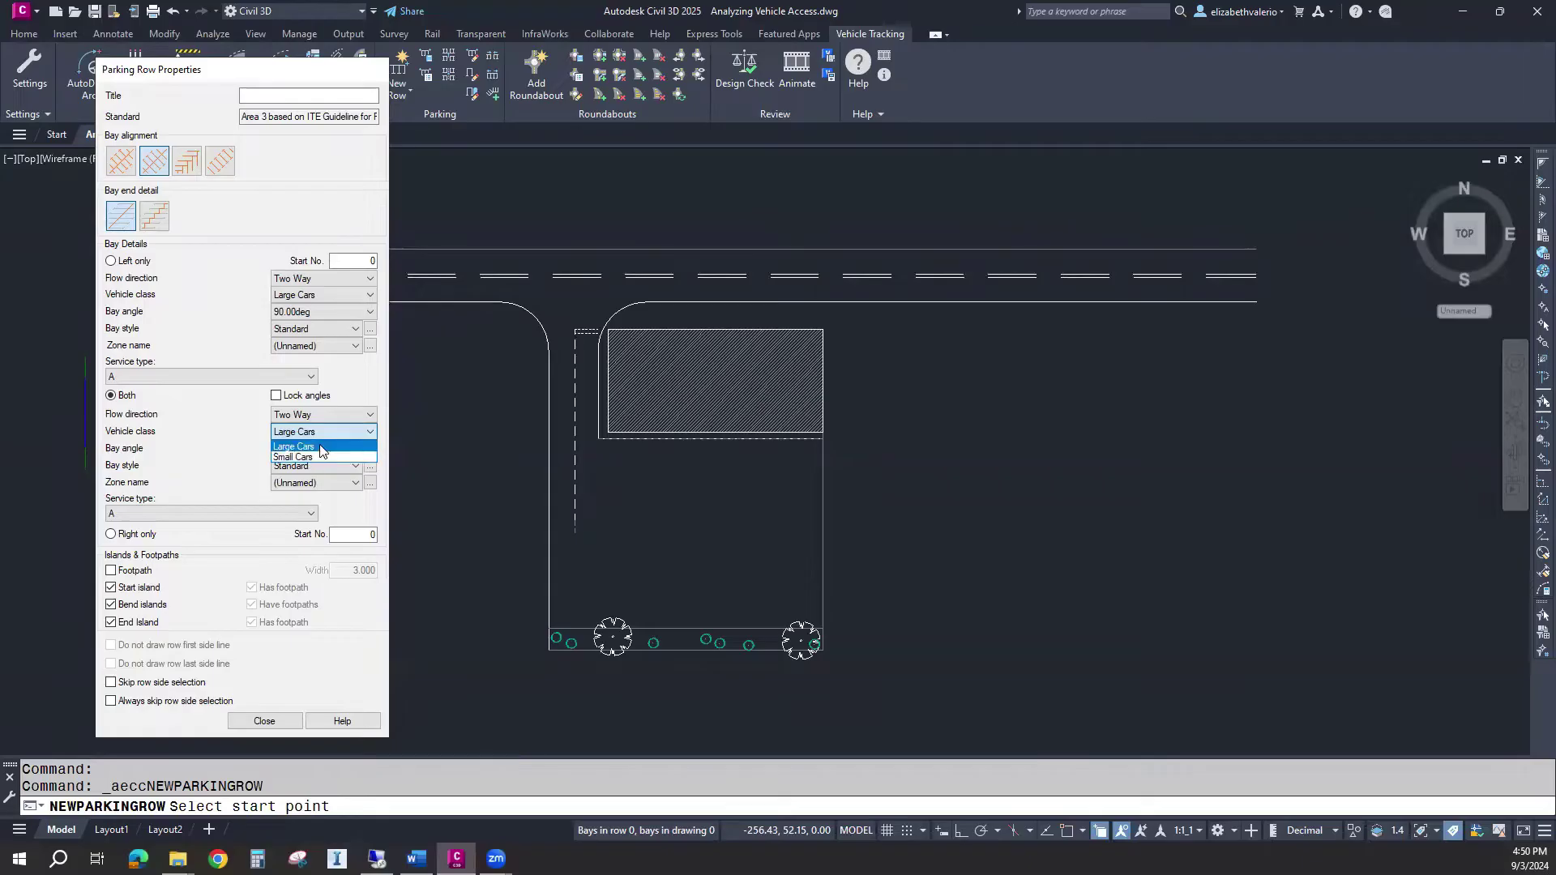
click(321, 448)
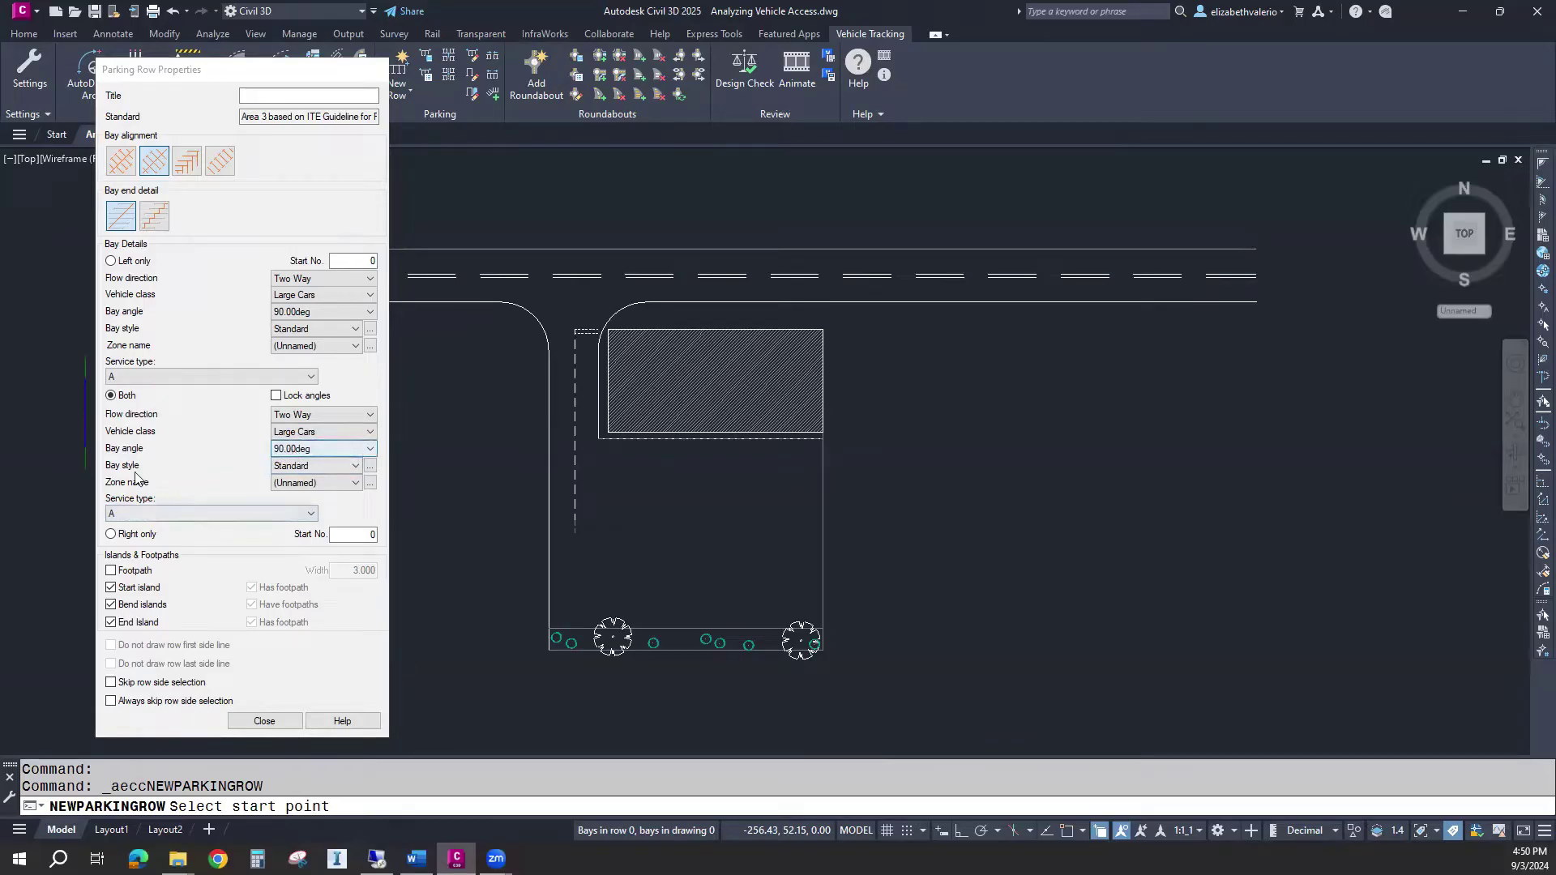
click(328, 466)
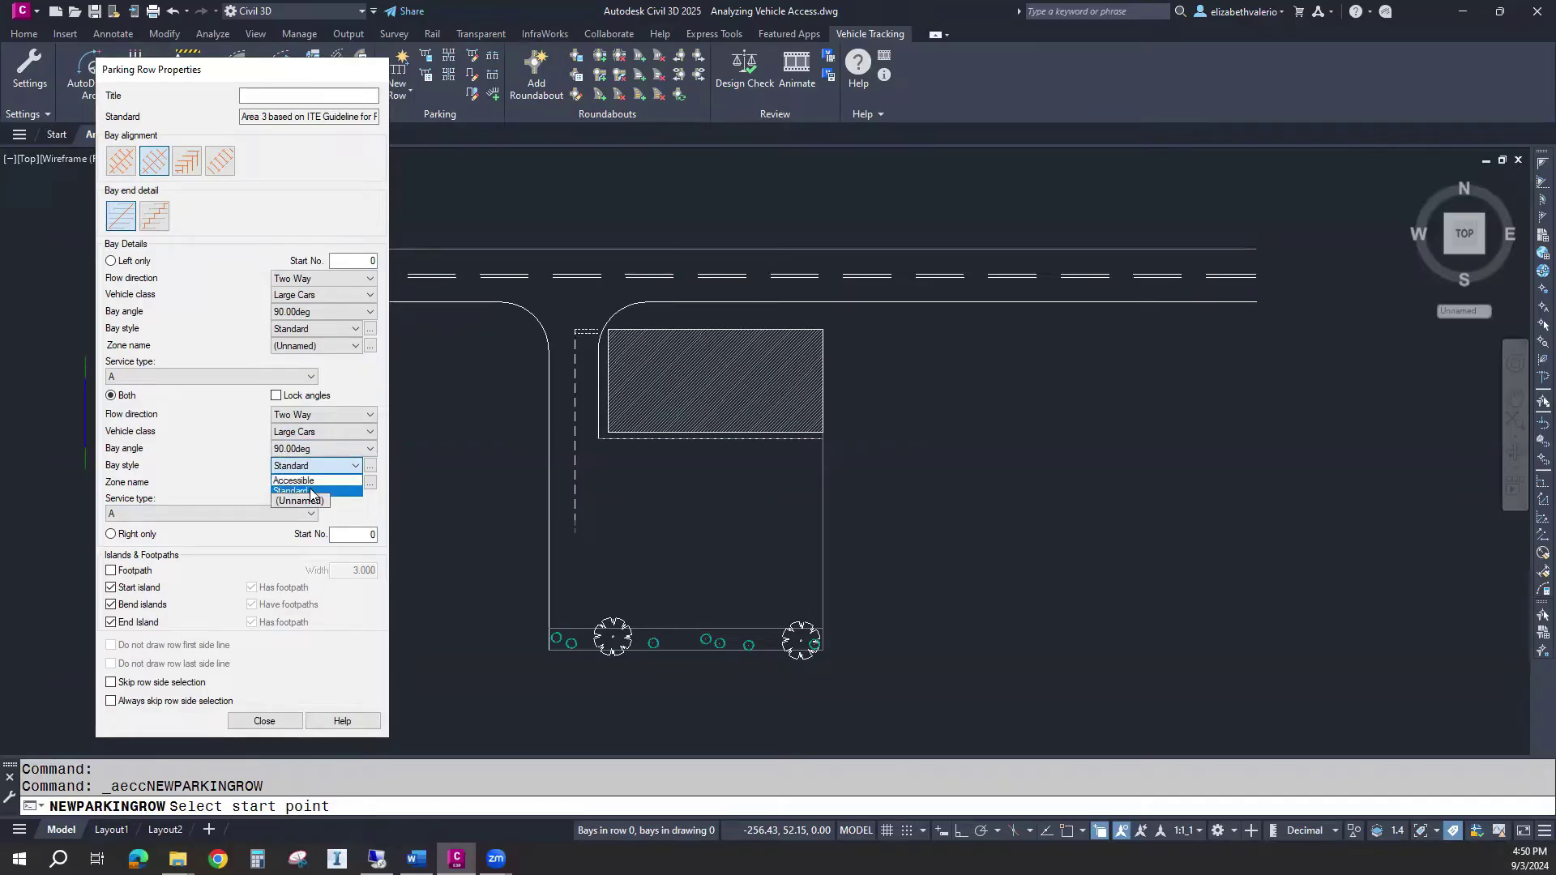
click(150, 555)
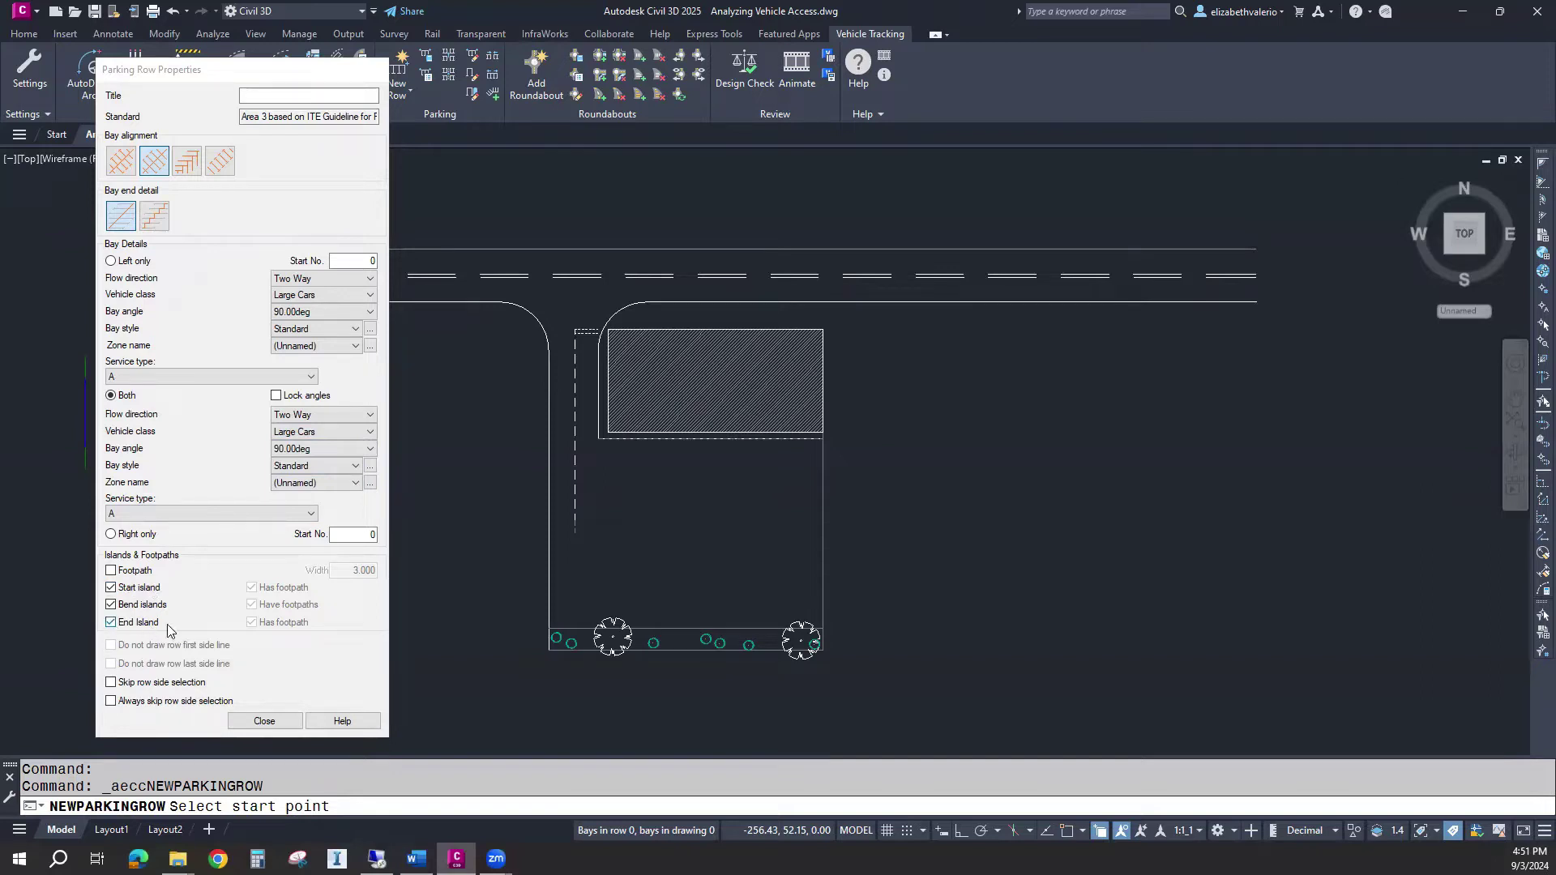
- Turn off the start island and end island for the parking row and move the properties dialog clear of the site
click(113, 589)
click(111, 622)
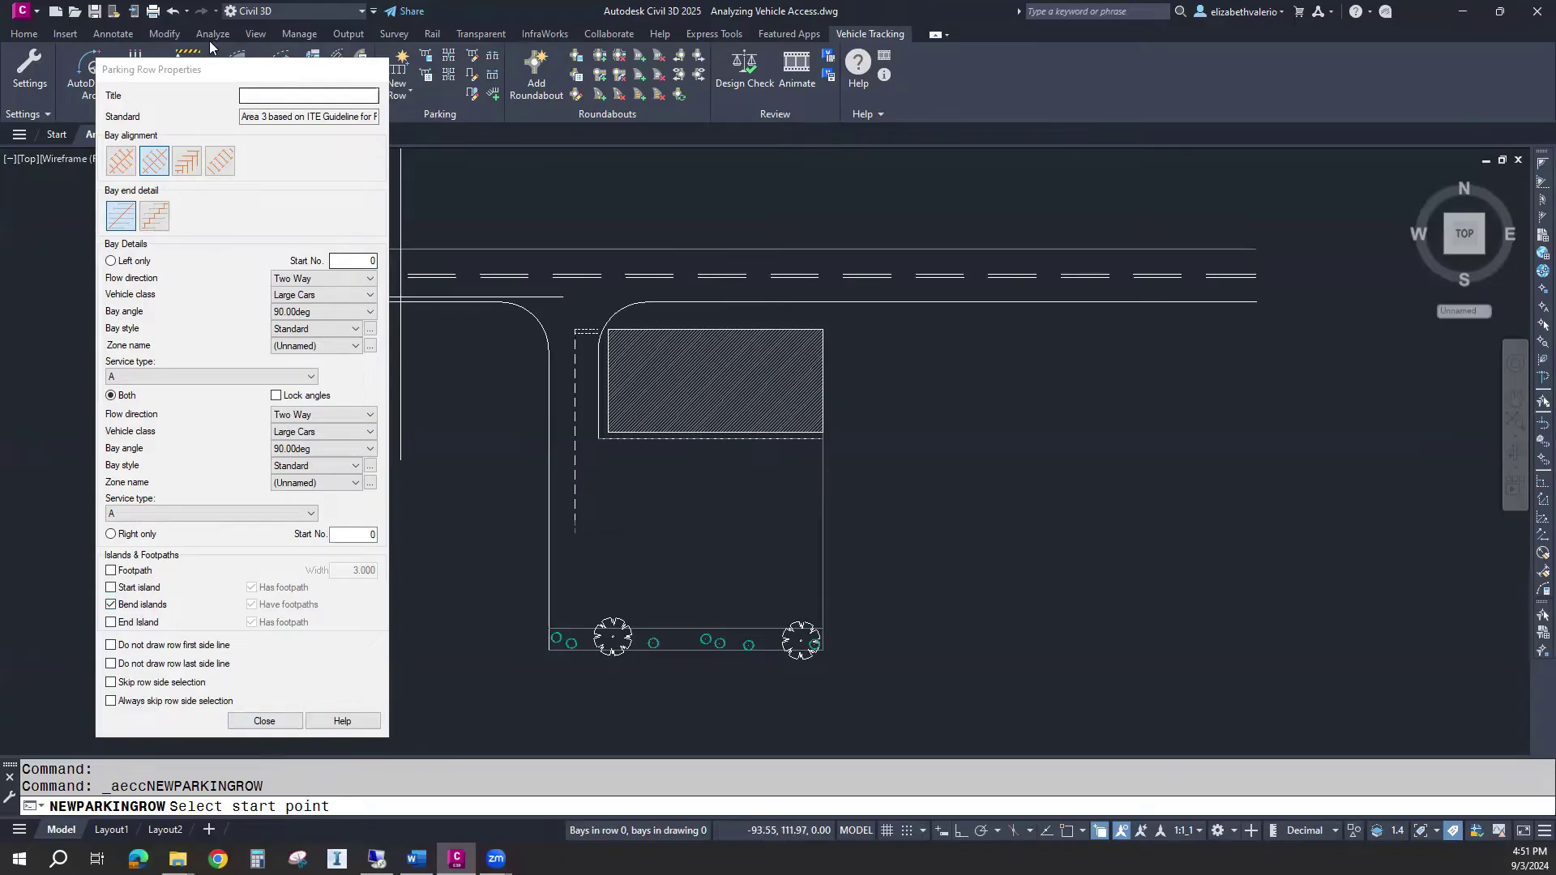
drag(187, 70, 125, 72)
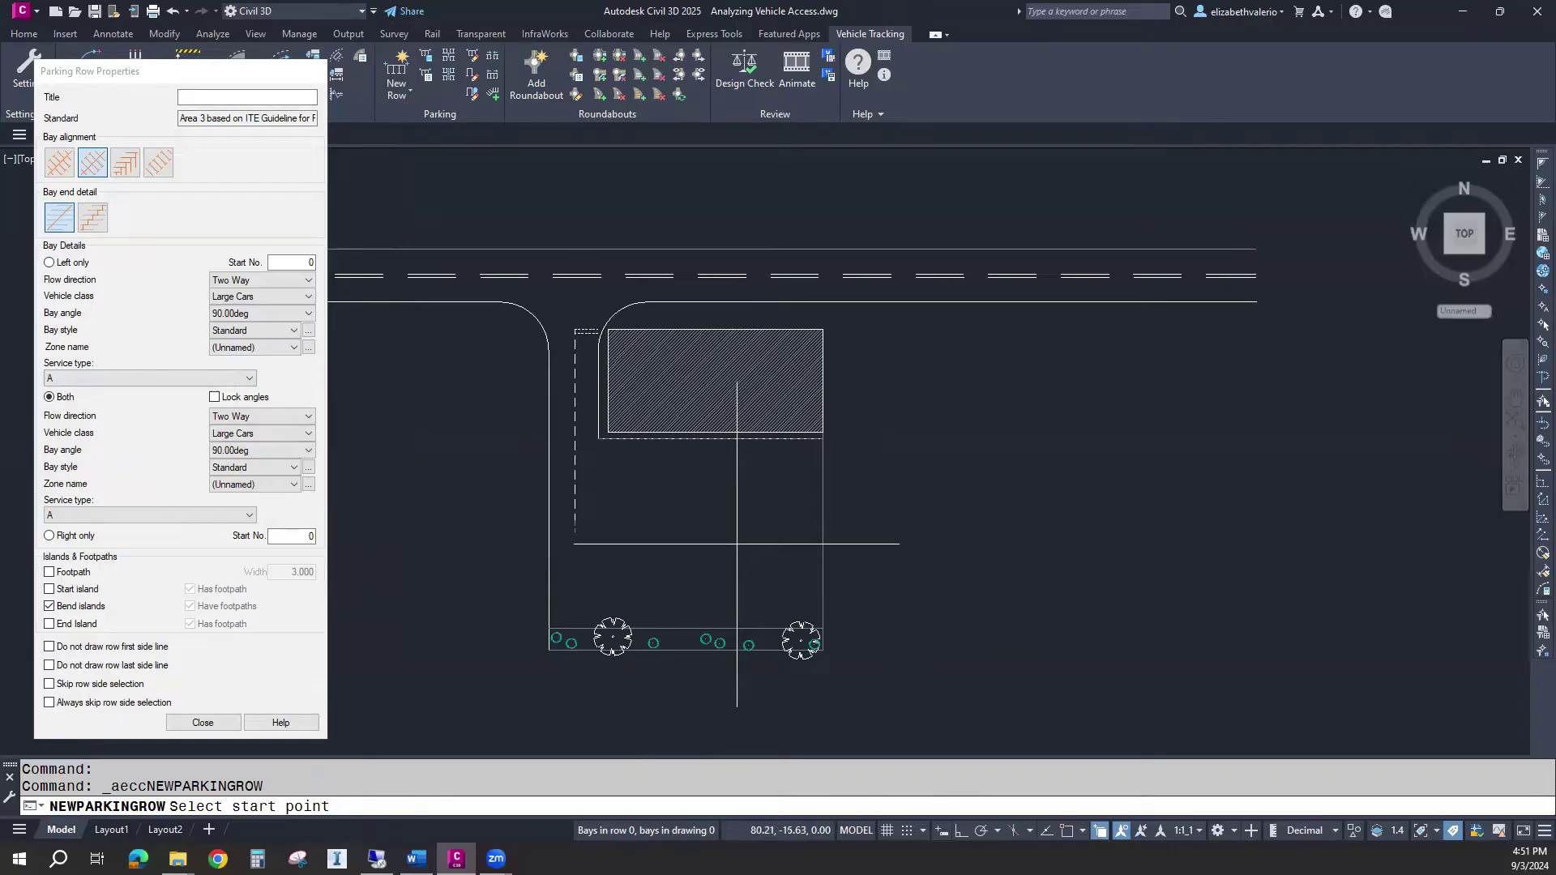
- Draw the row's first segment between the west and east endpoints of the planting strip's upper edge
scroll(577, 624, up, 2)
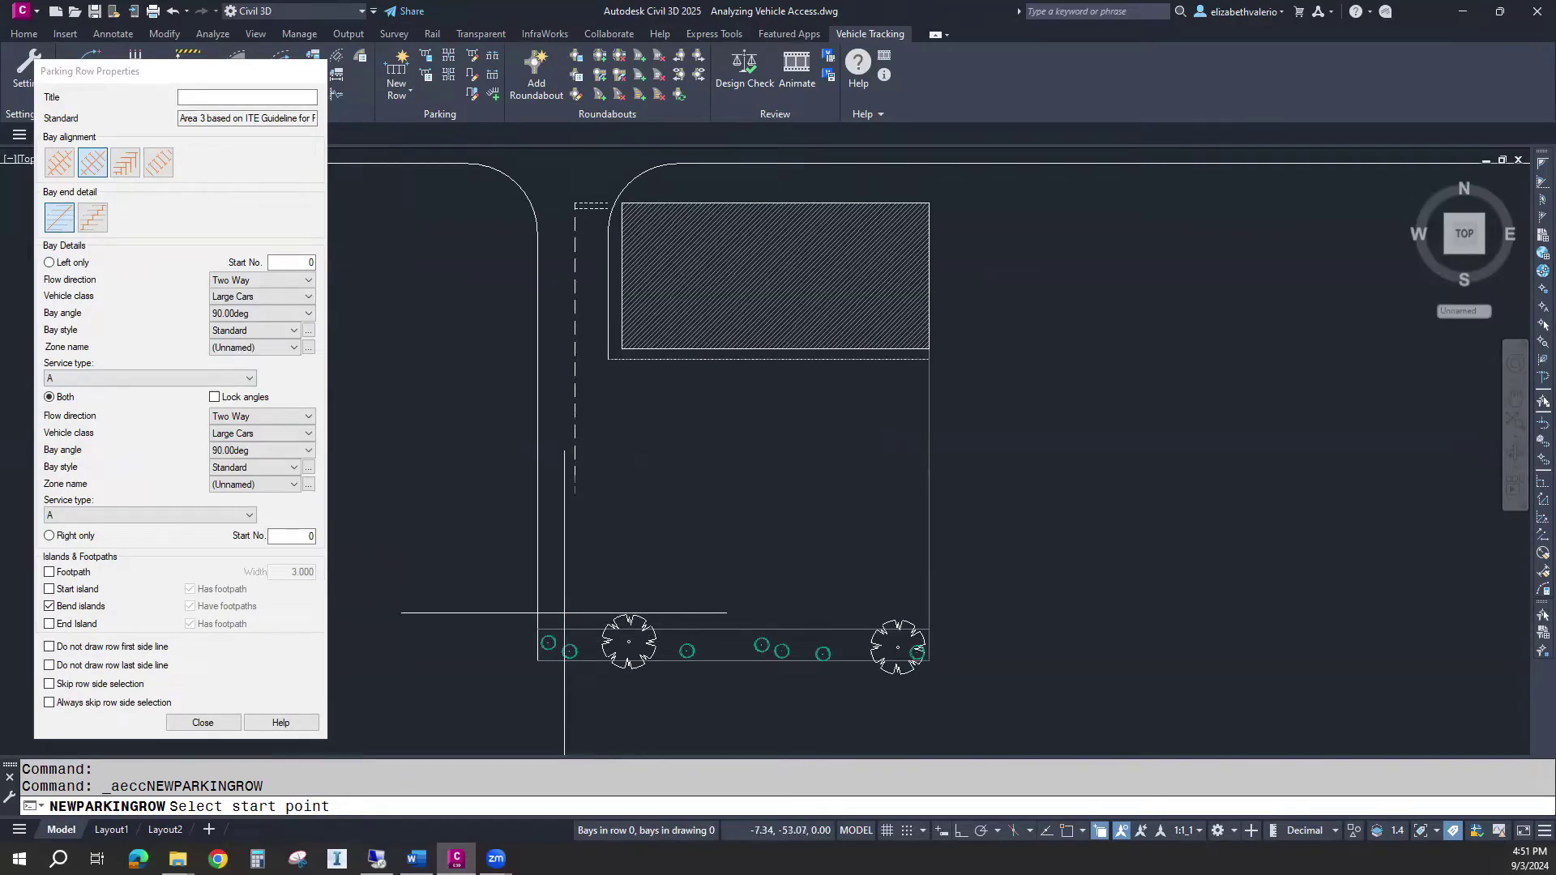
text(end)
key(space)
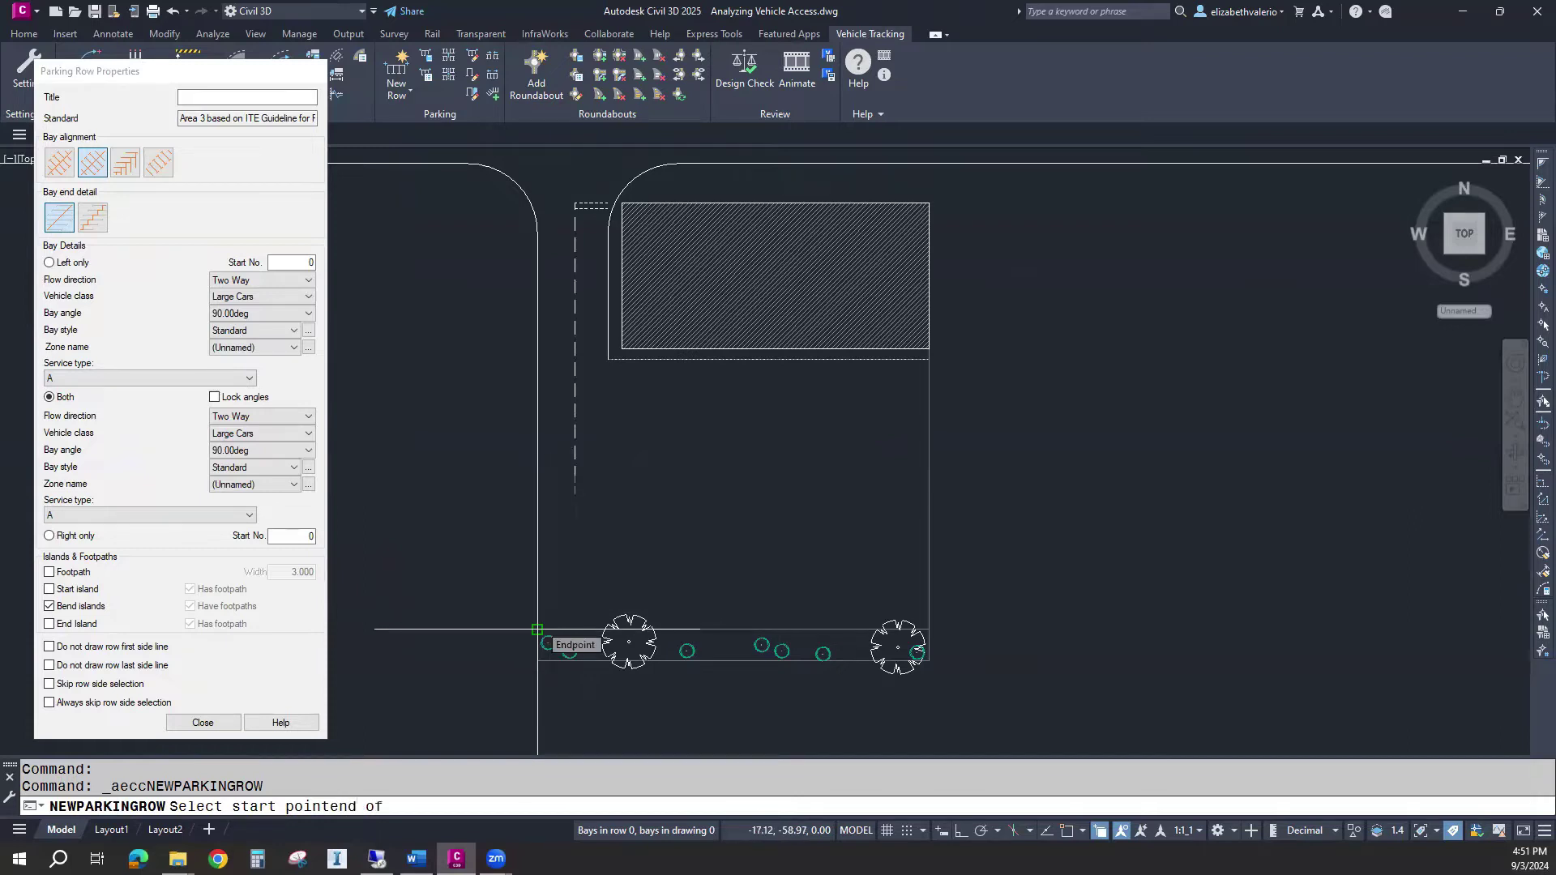
click(537, 629)
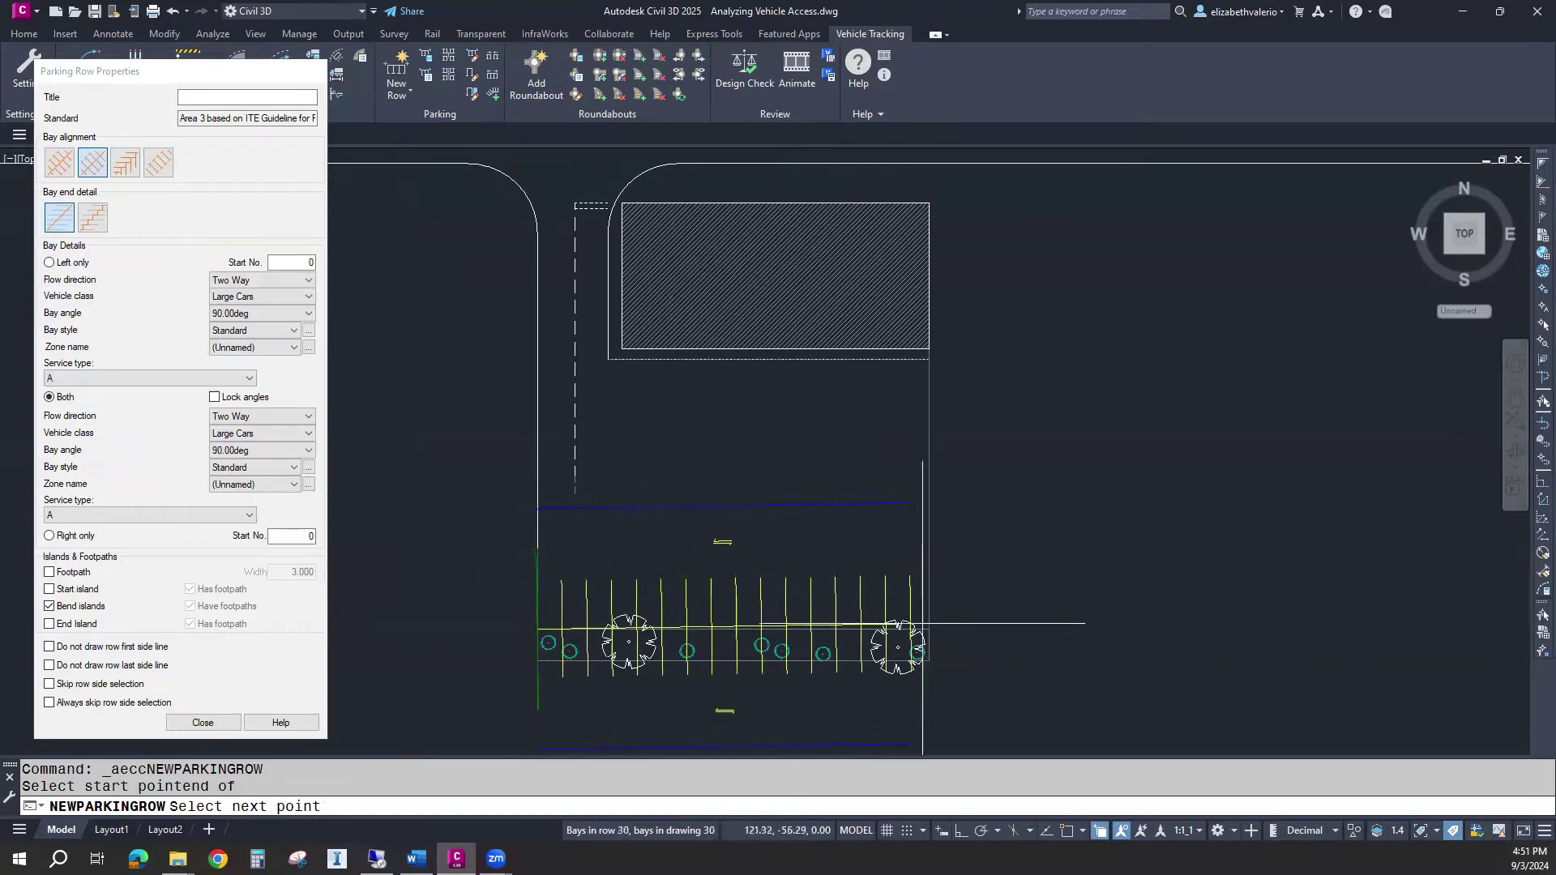
text(end of)
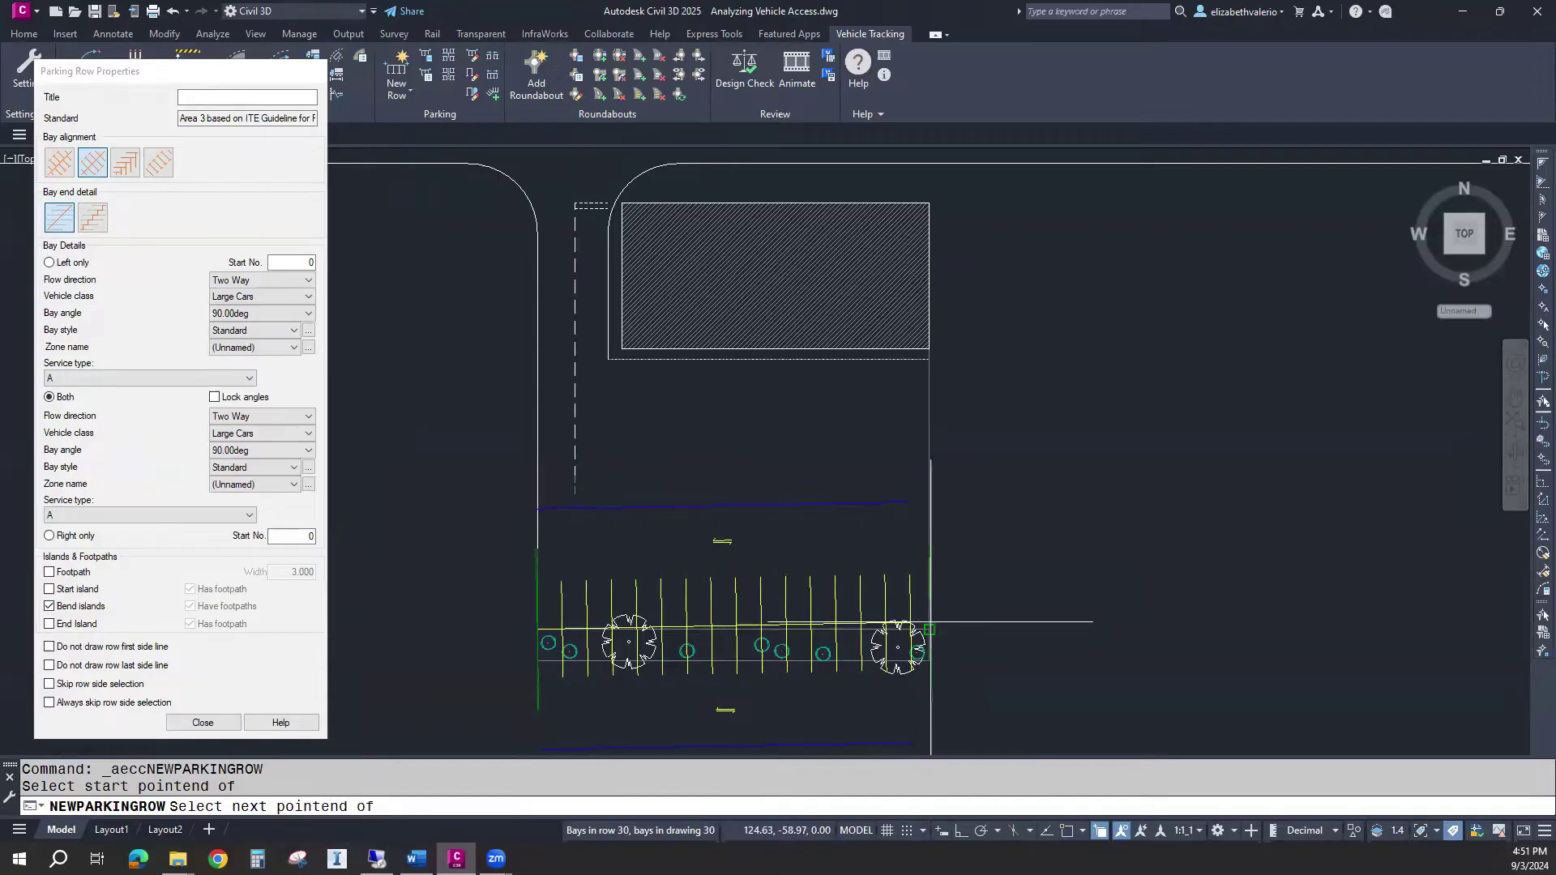
key(space)
click(929, 628)
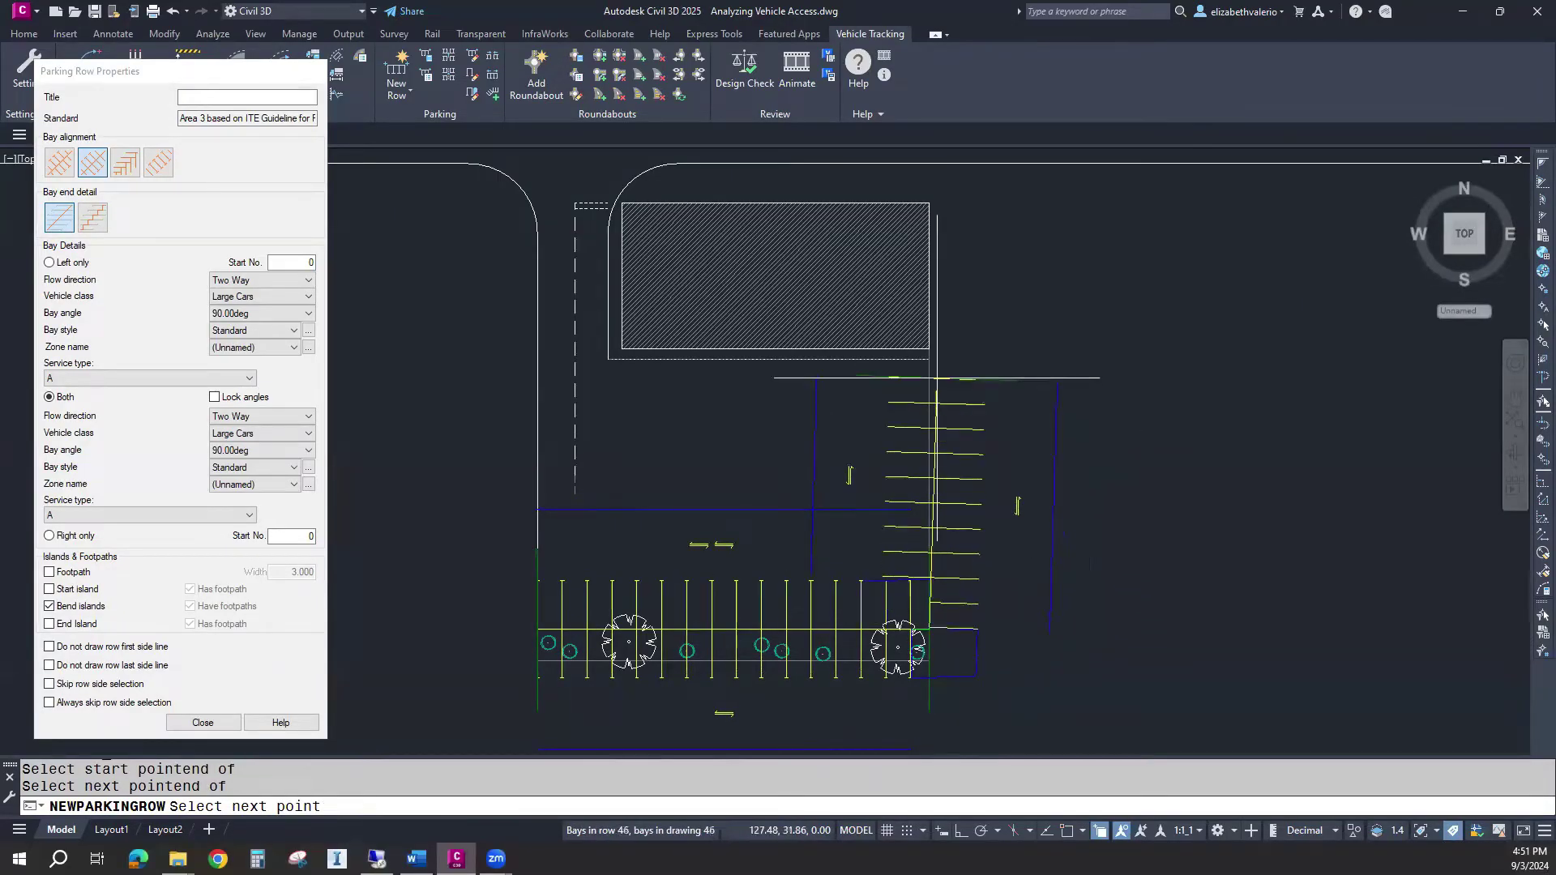
- Continue the row north to the boundary endpoint below the building and west to the driveway corner, ending the path there
text(end)
key(space)
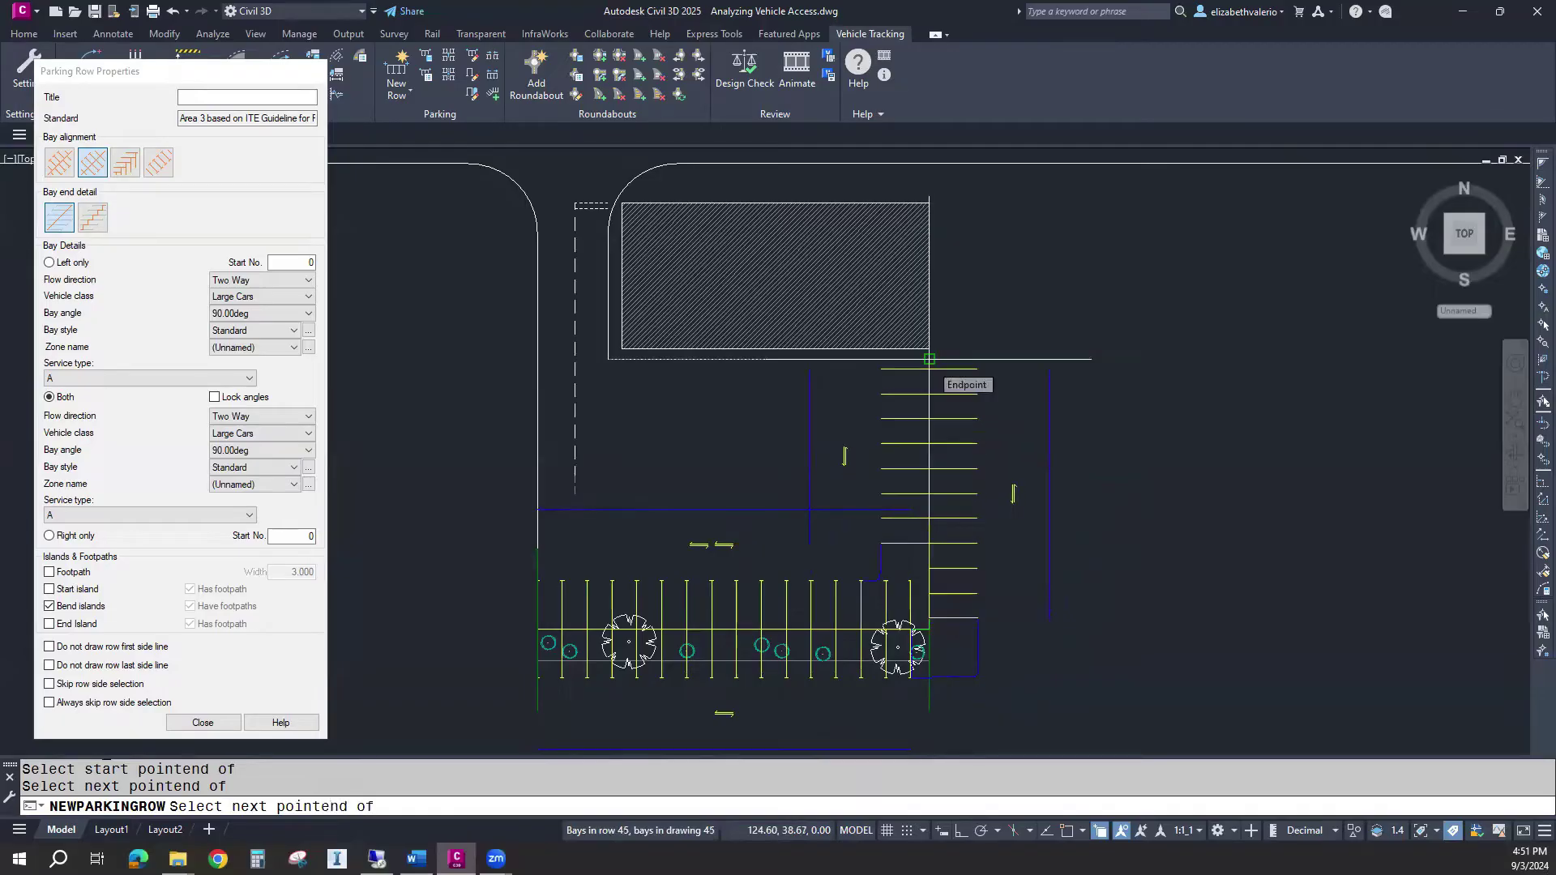
click(930, 359)
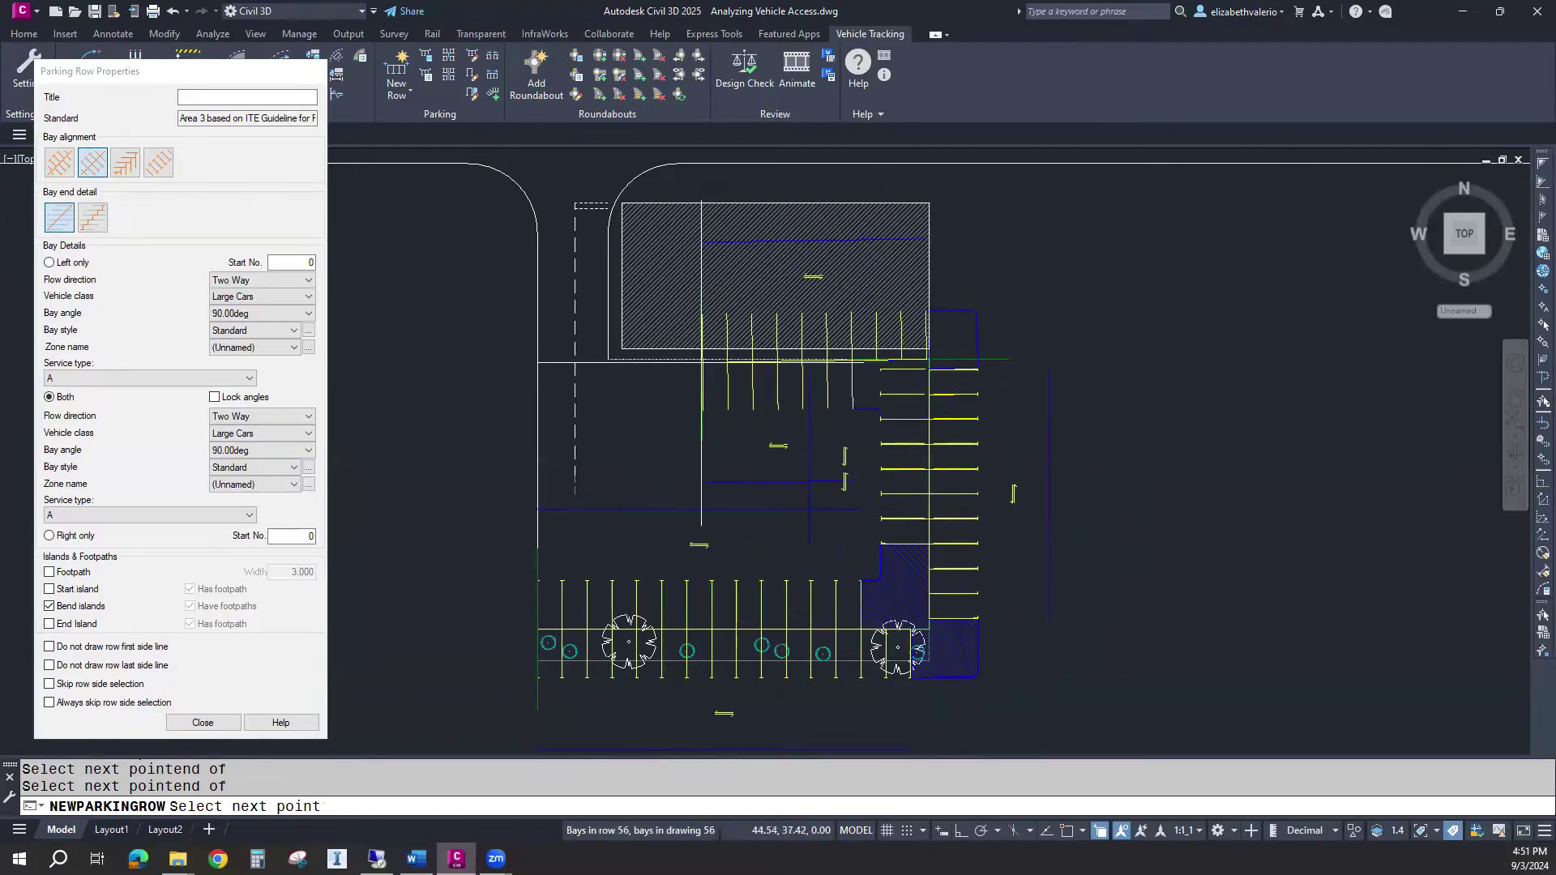
text(end of)
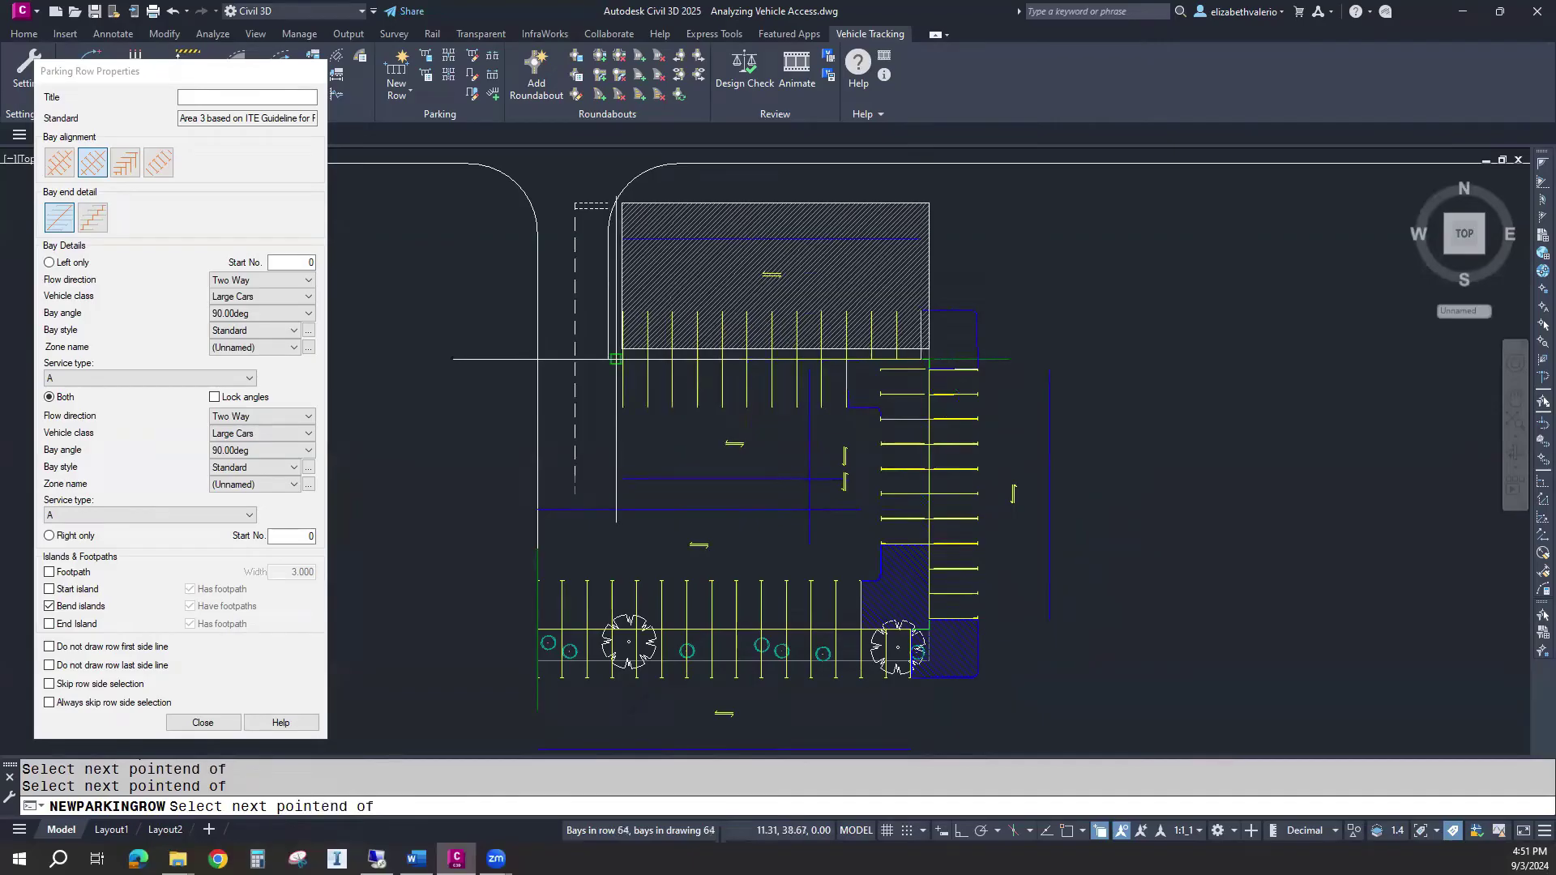
click(607, 359)
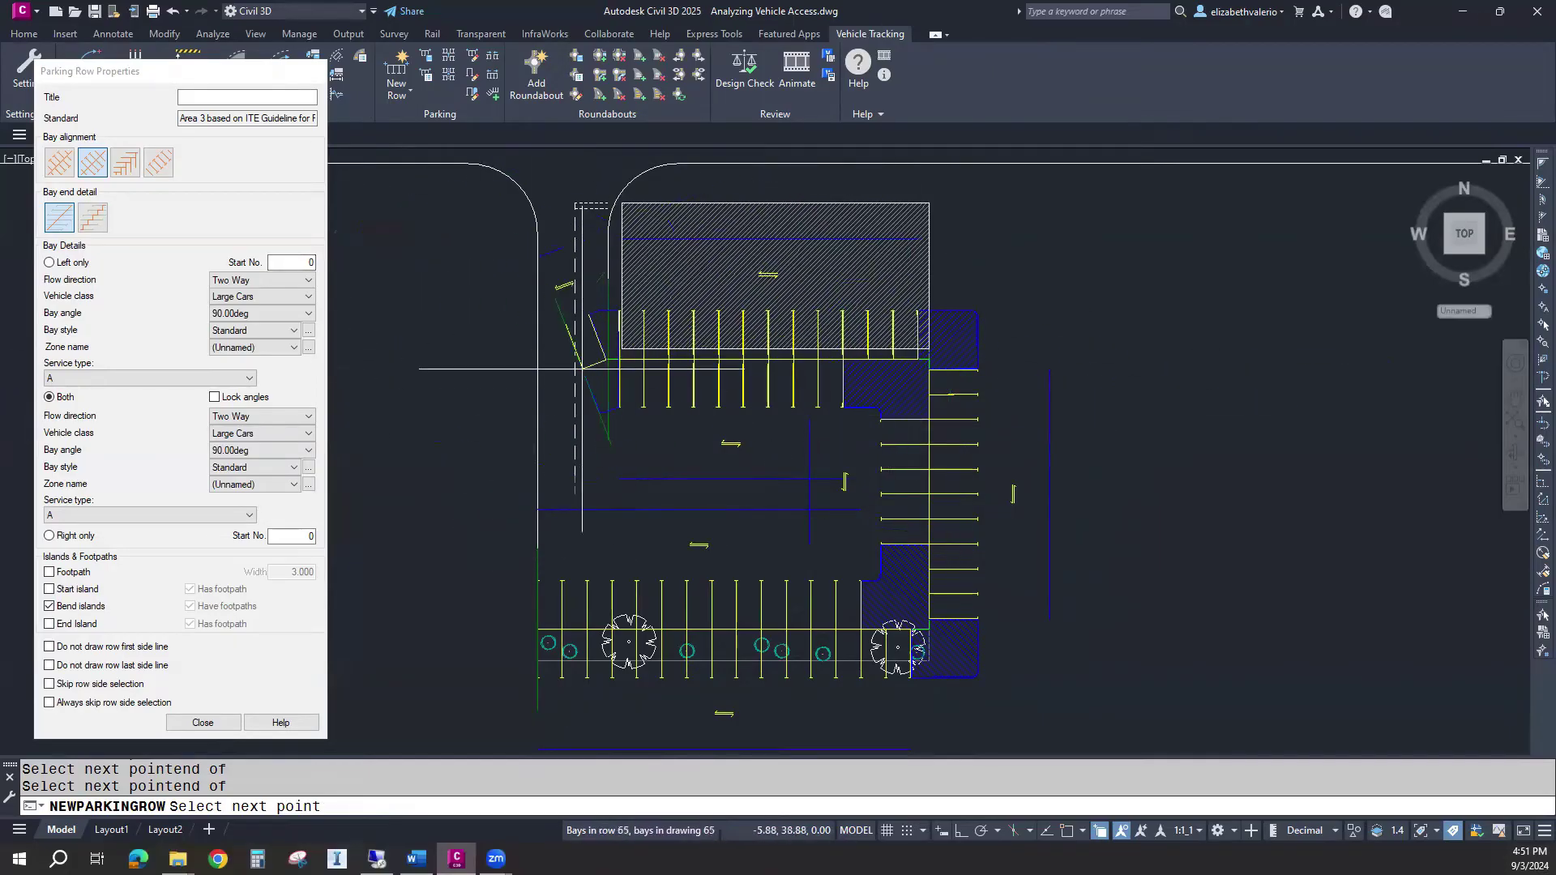
key(Return)
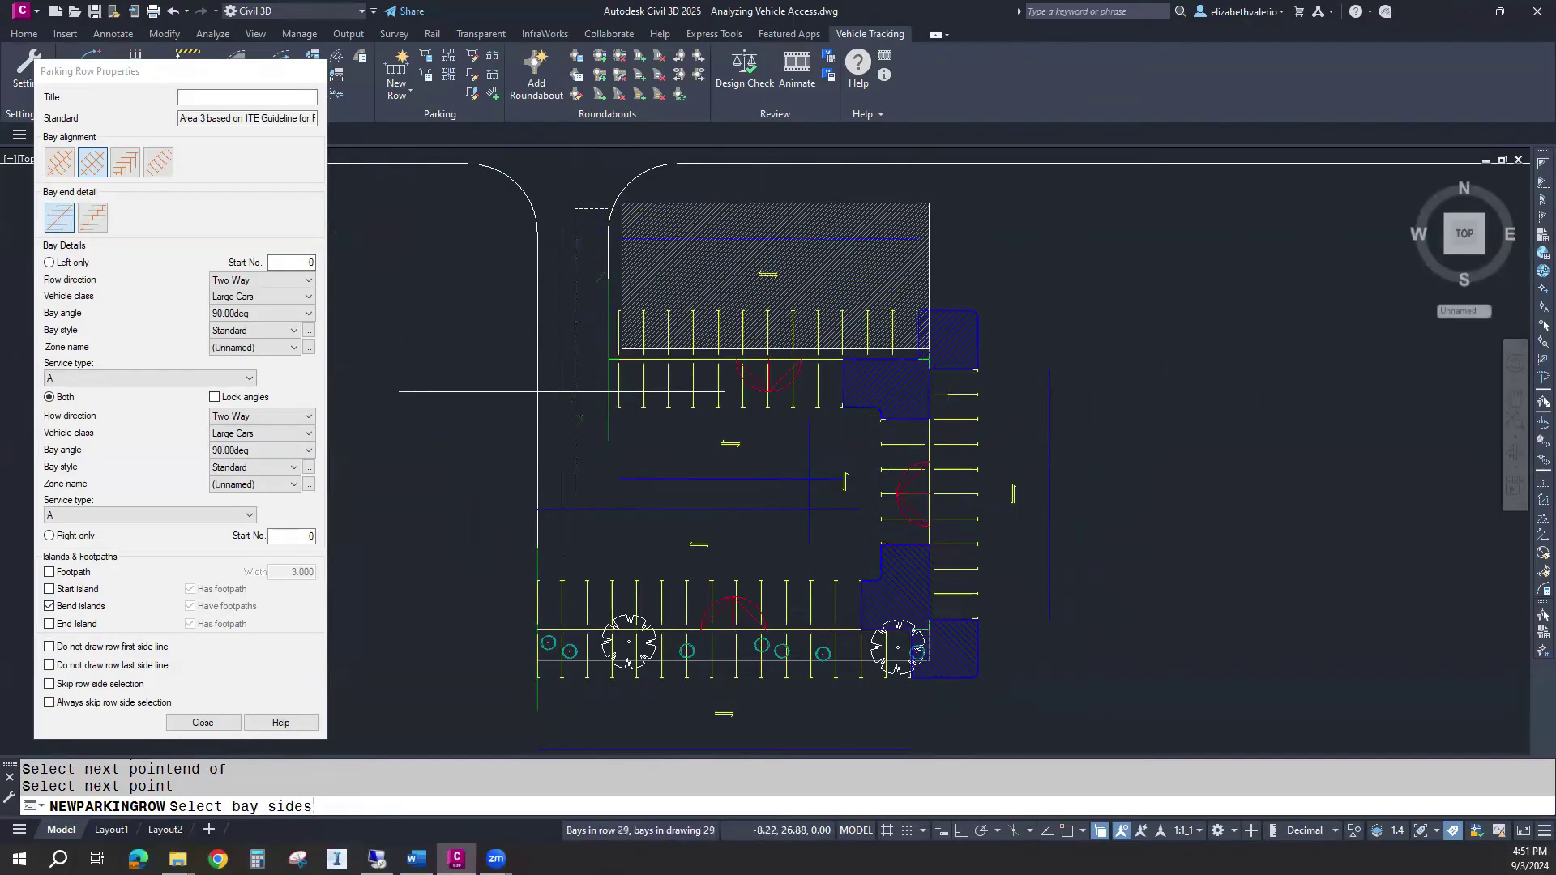
- Place the bays on the inner side of the lot and clear the selection of the finished row
click(758, 493)
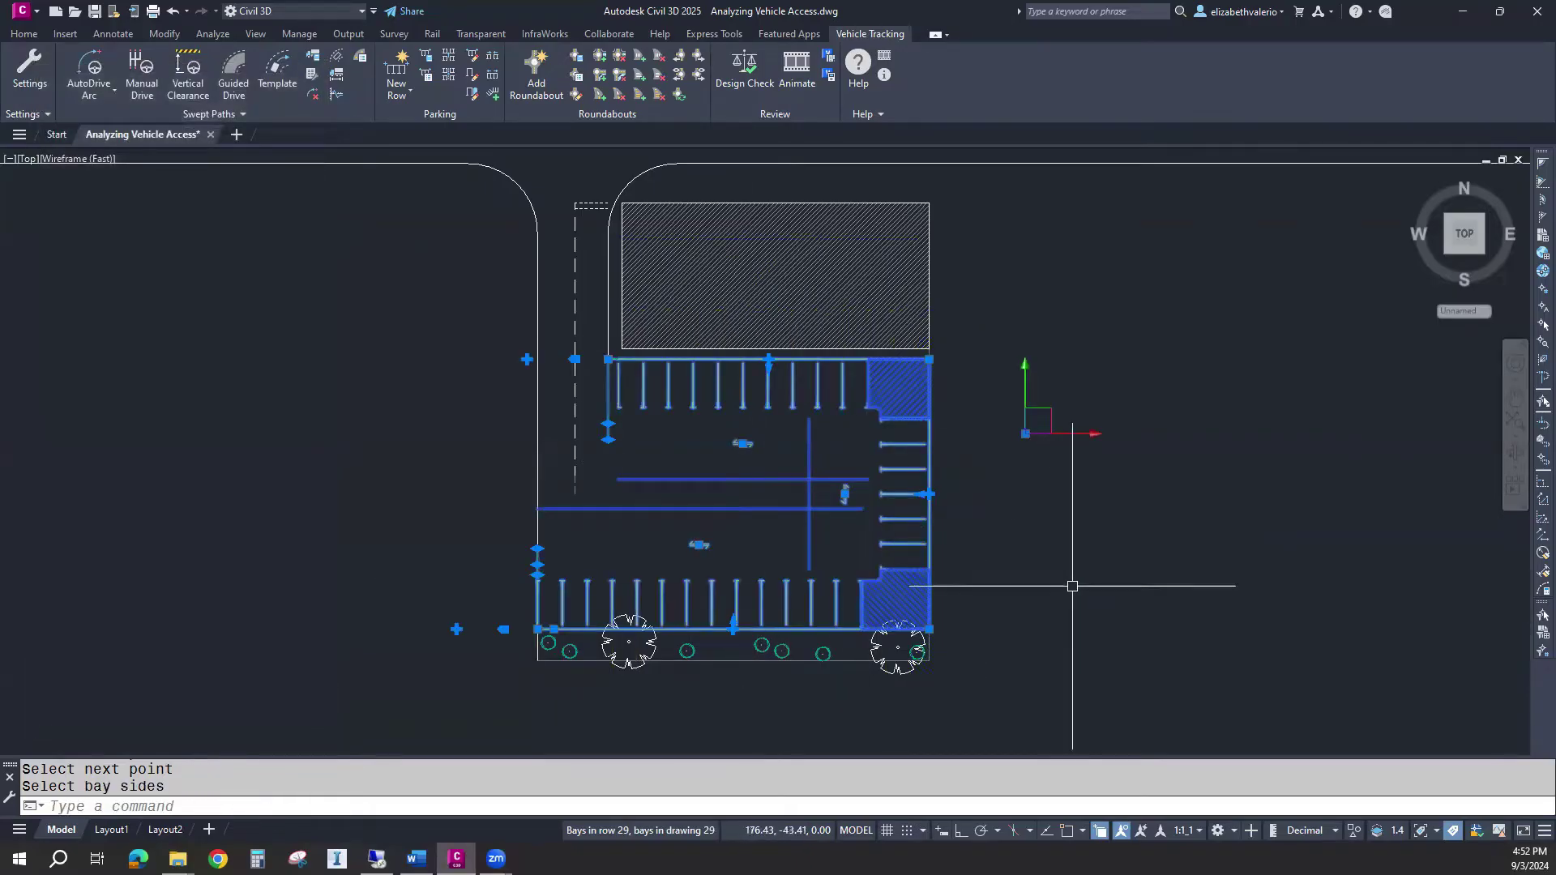
key(Escape)
key(Escape)
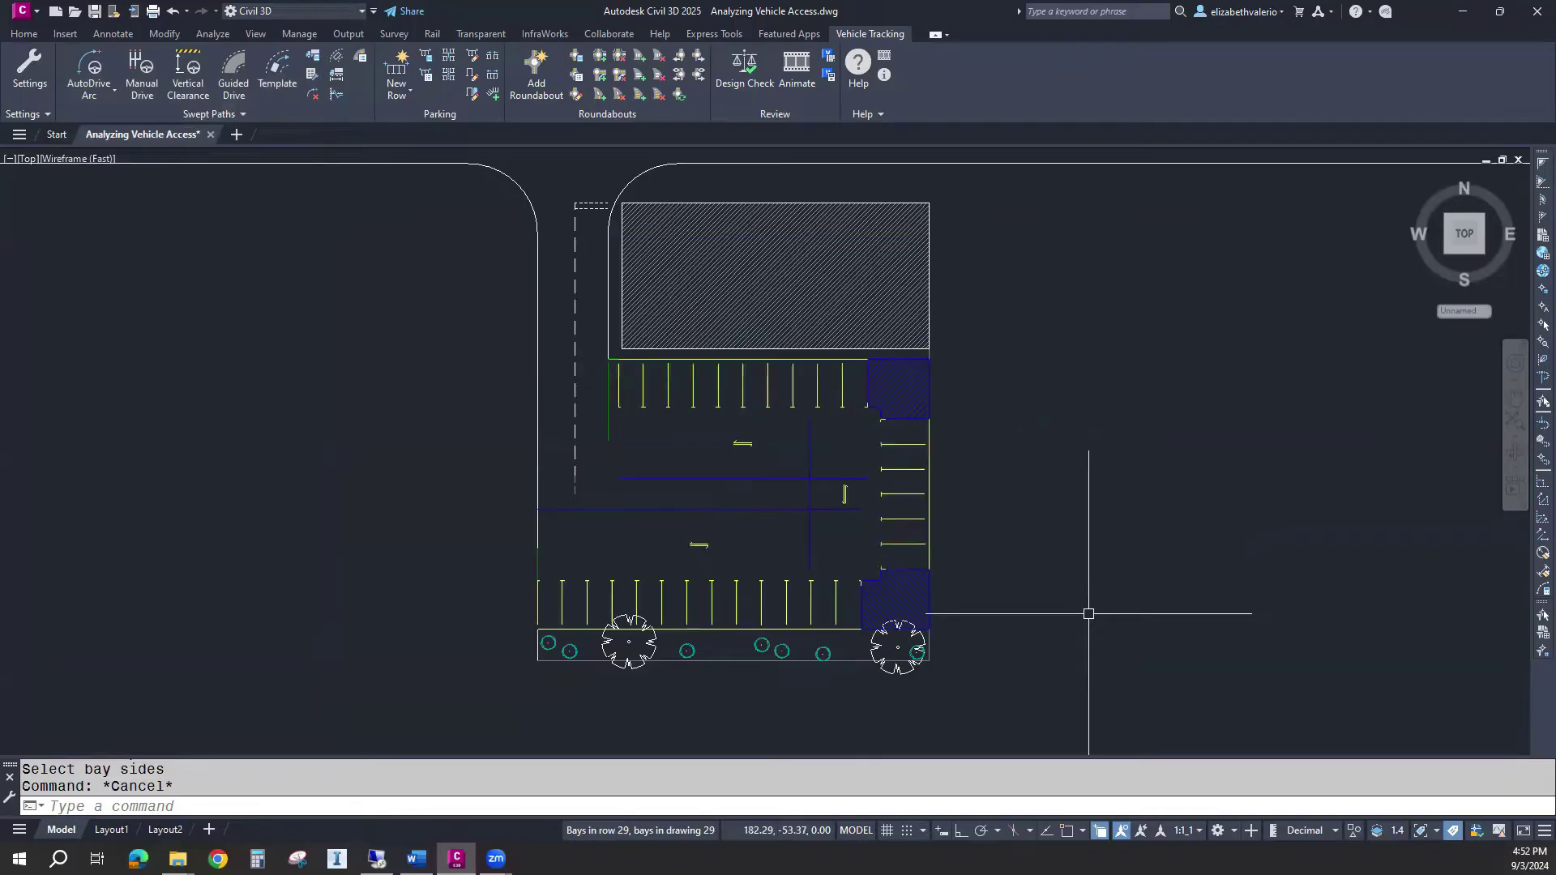
scroll(626, 564, up, 2)
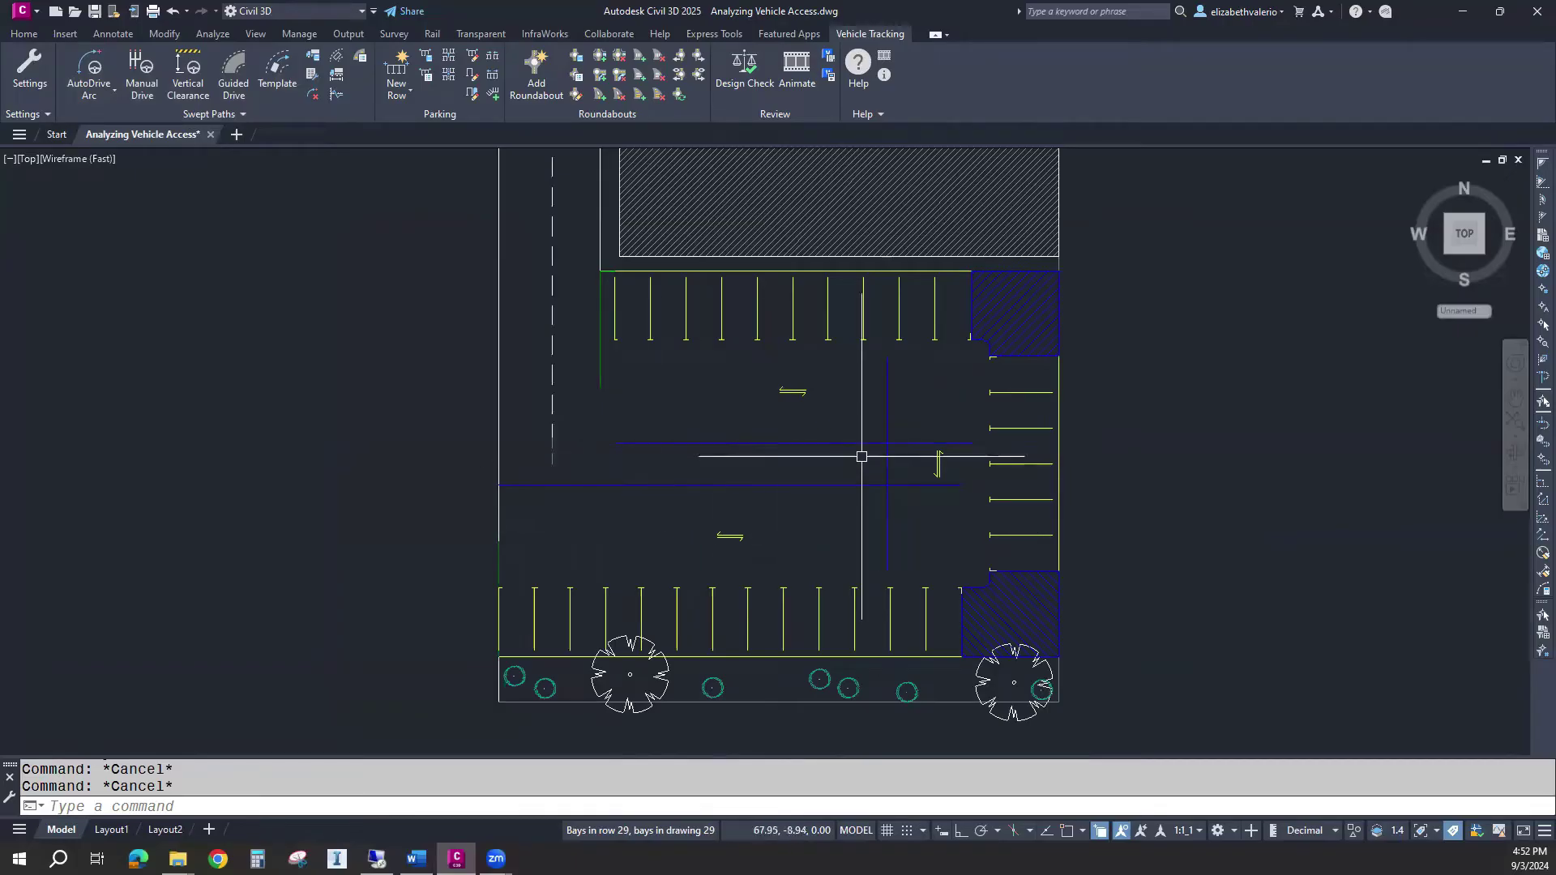
scroll(733, 559, up, 5)
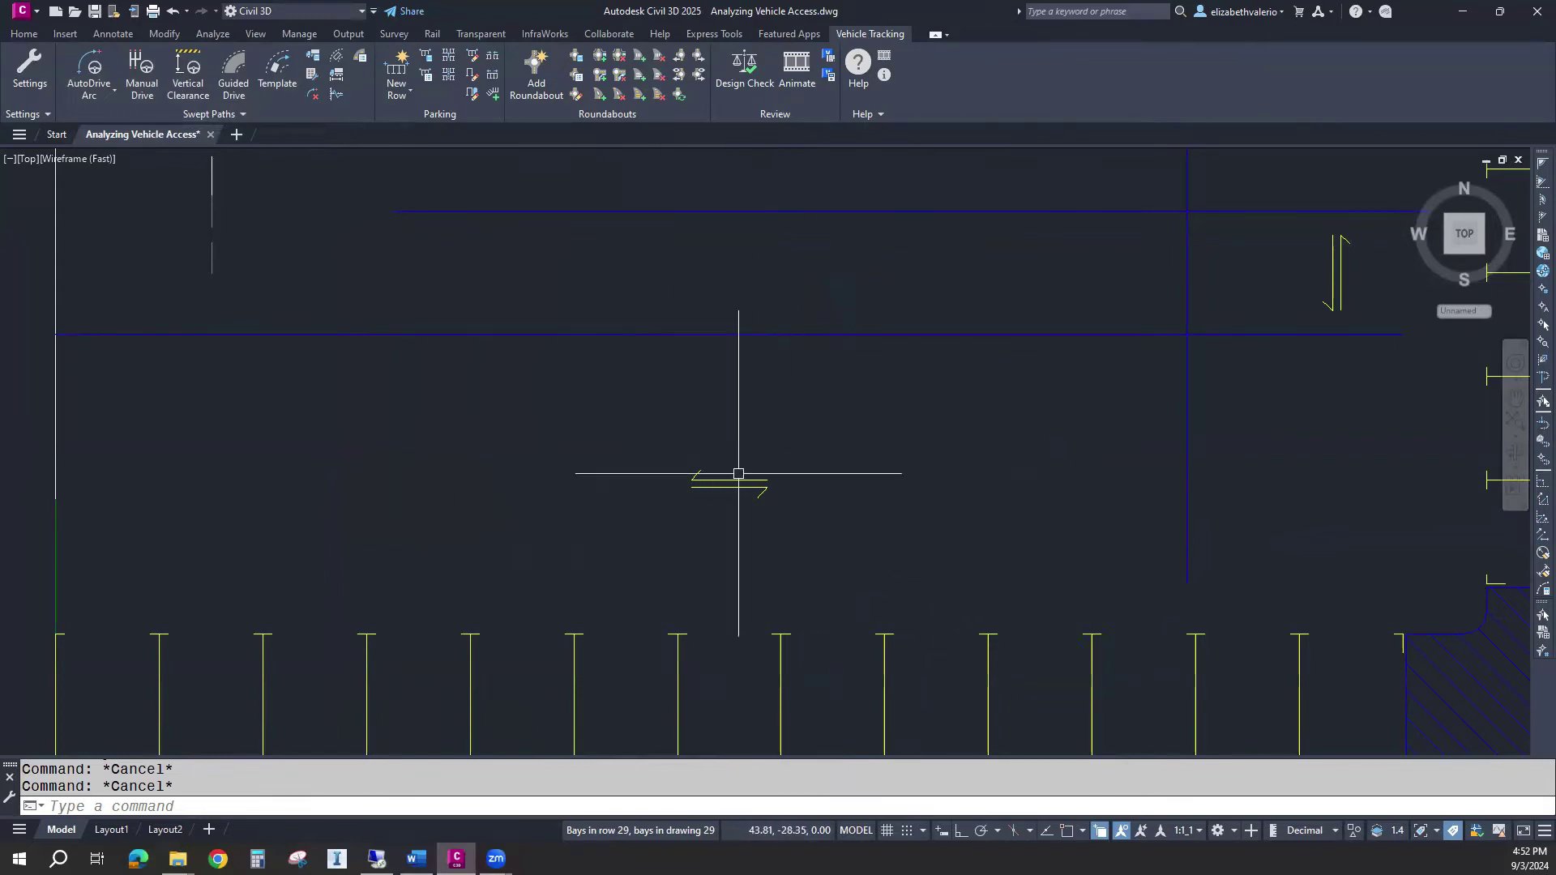
scroll(813, 528, down, 4)
mouse_move(783, 573)
middle_down()
mouse_move(755, 564)
mouse_move(868, 556)
mouse_move(792, 549)
middle_up()
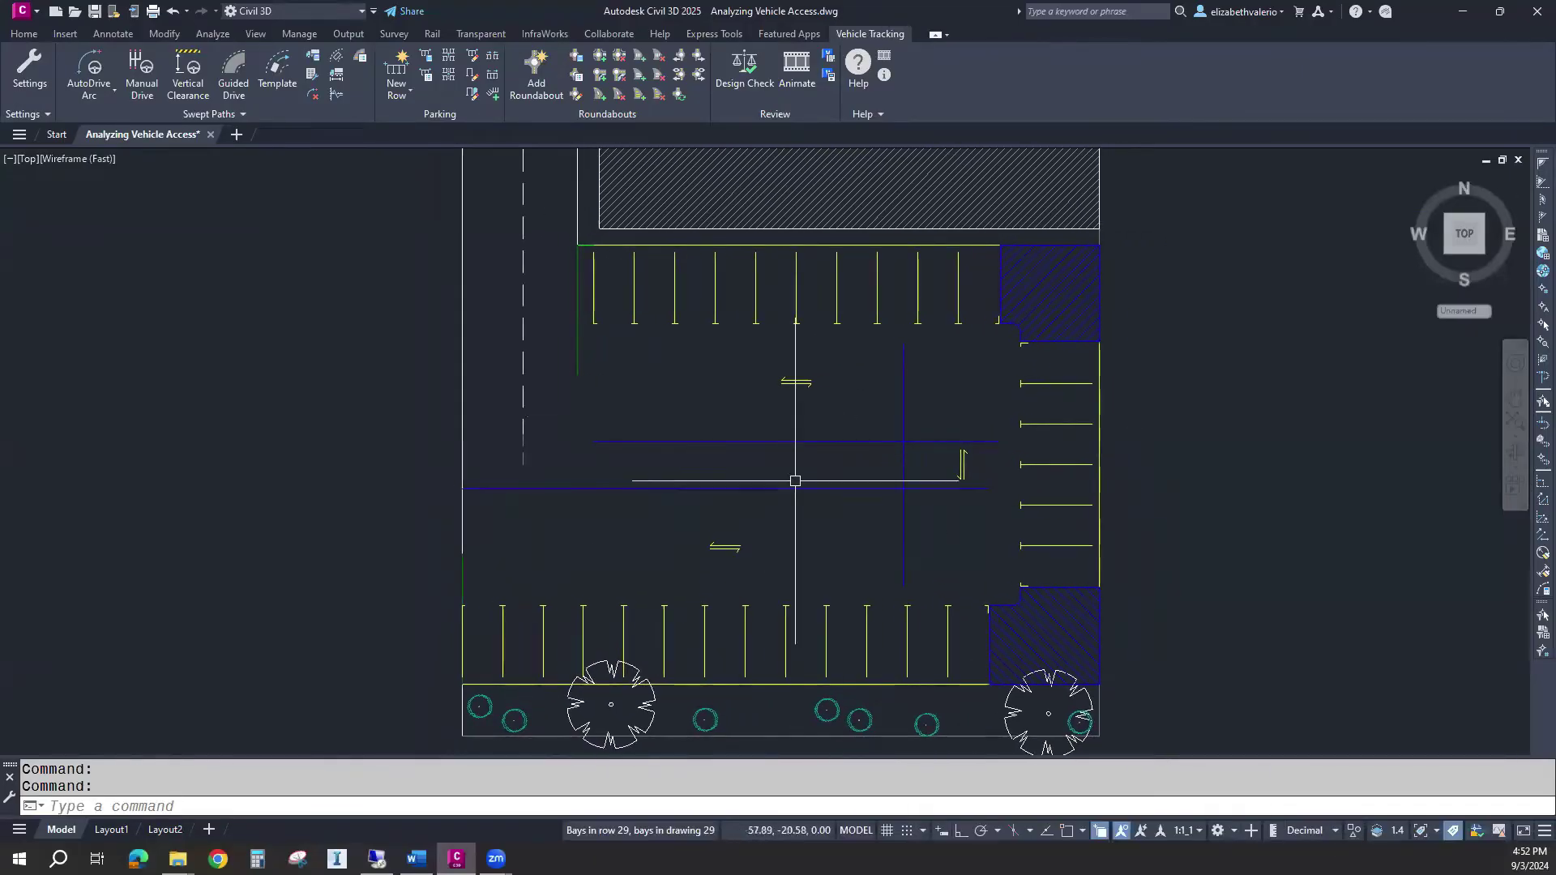
- Open the vehicle library and select the P - Passenger Car under State-wide (AASHTO), AASHTO 2011 (US Customary)
scroll(805, 542, down, 3)
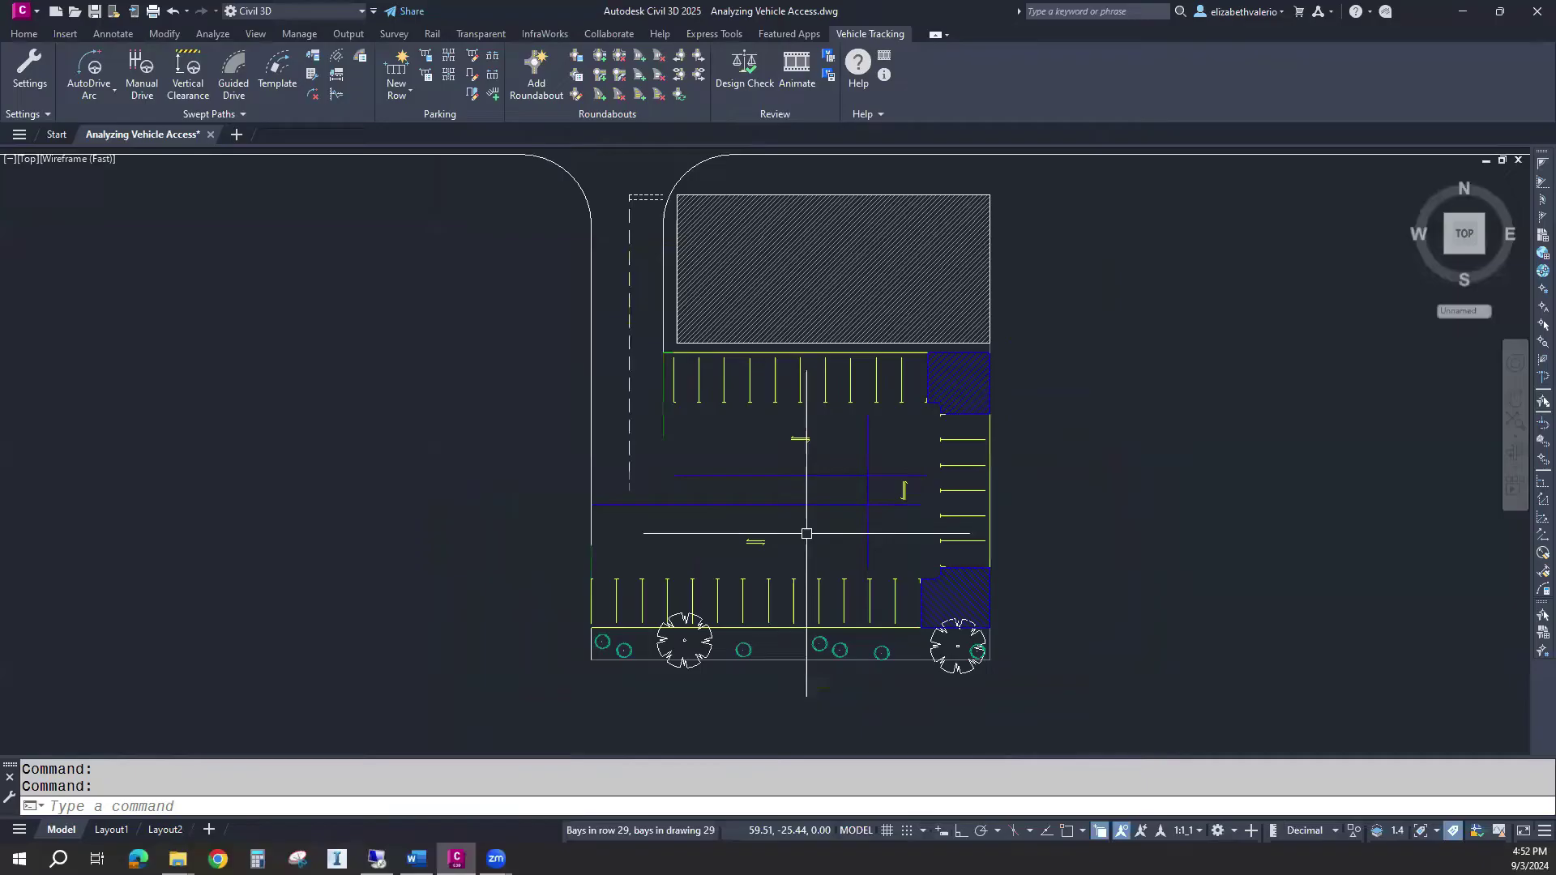
mouse_move(803, 539)
middle_down()
mouse_move(800, 584)
mouse_move(820, 603)
middle_up()
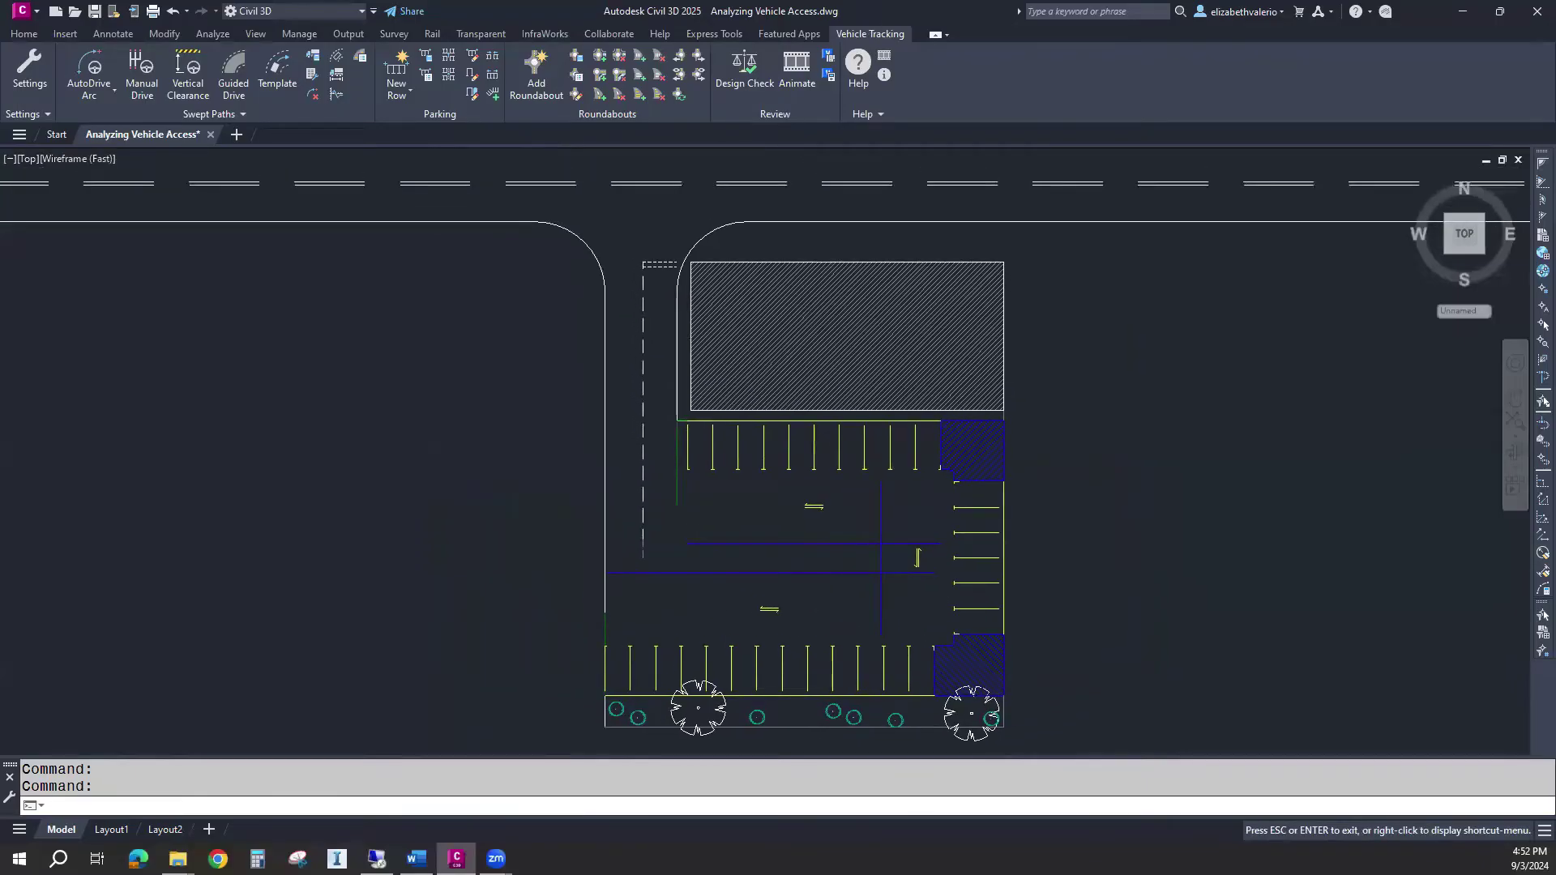
mouse_move(309, 424)
middle_down()
mouse_move(448, 451)
mouse_move(407, 427)
mouse_move(392, 437)
middle_up()
key(Escape)
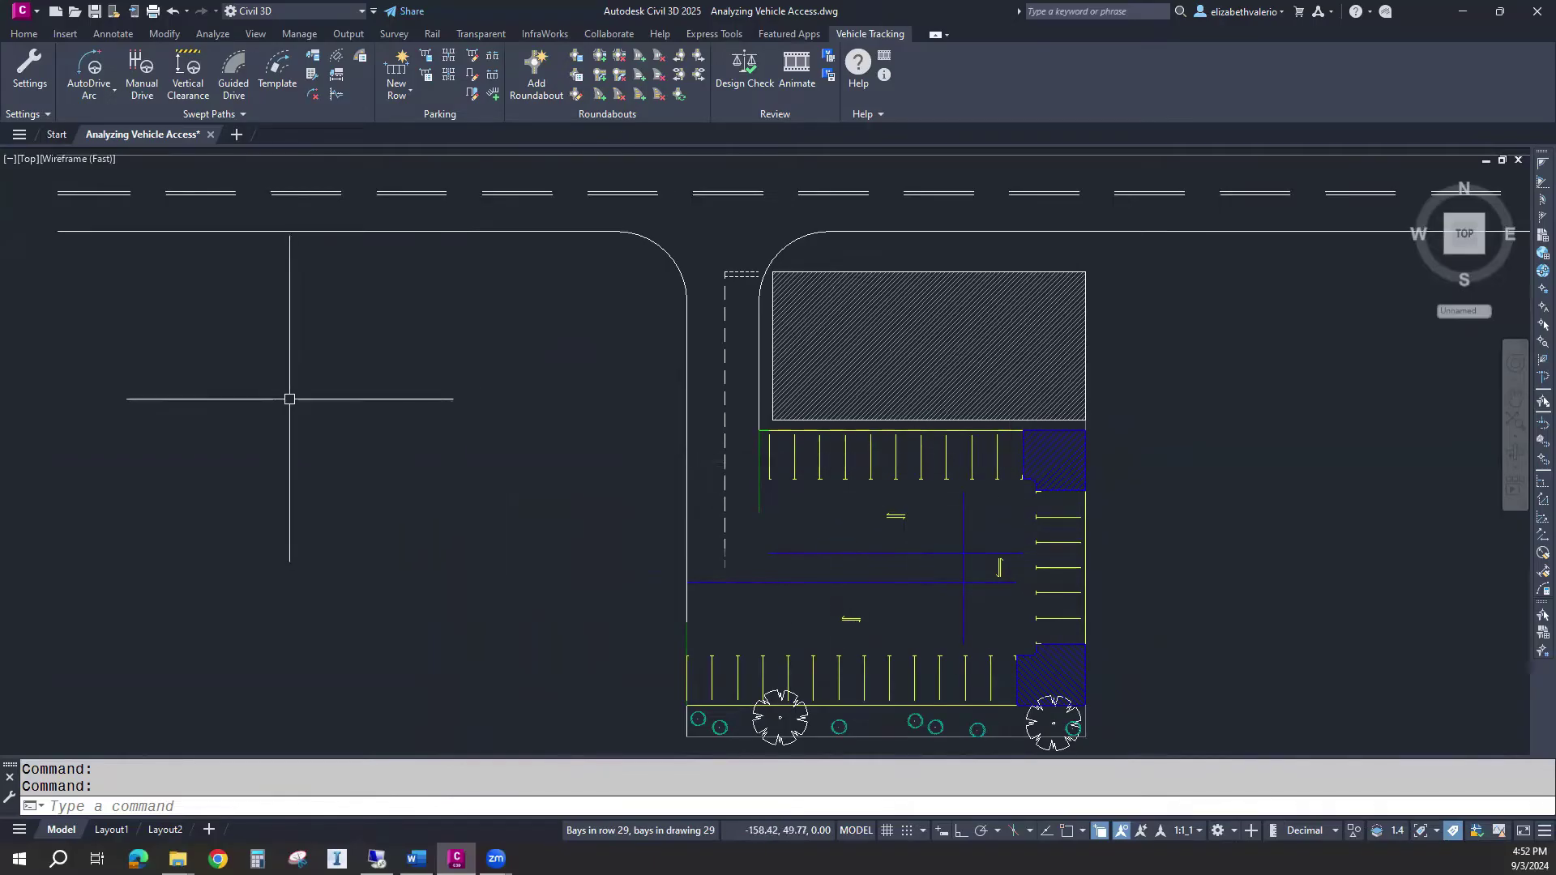
click(312, 58)
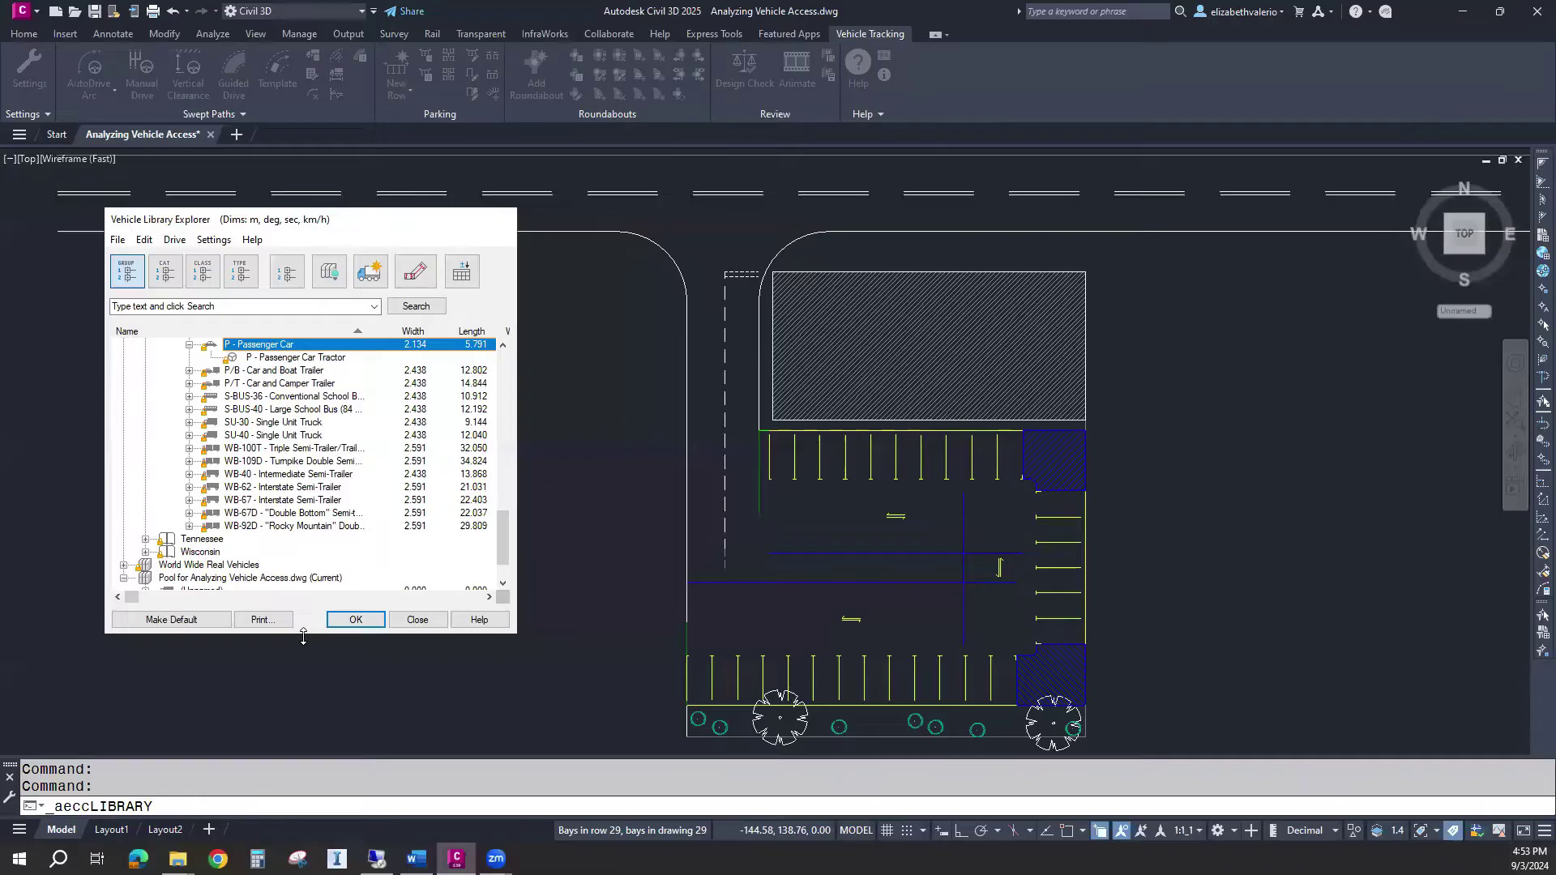
drag(303, 637, 300, 751)
scroll(343, 508, up, 4)
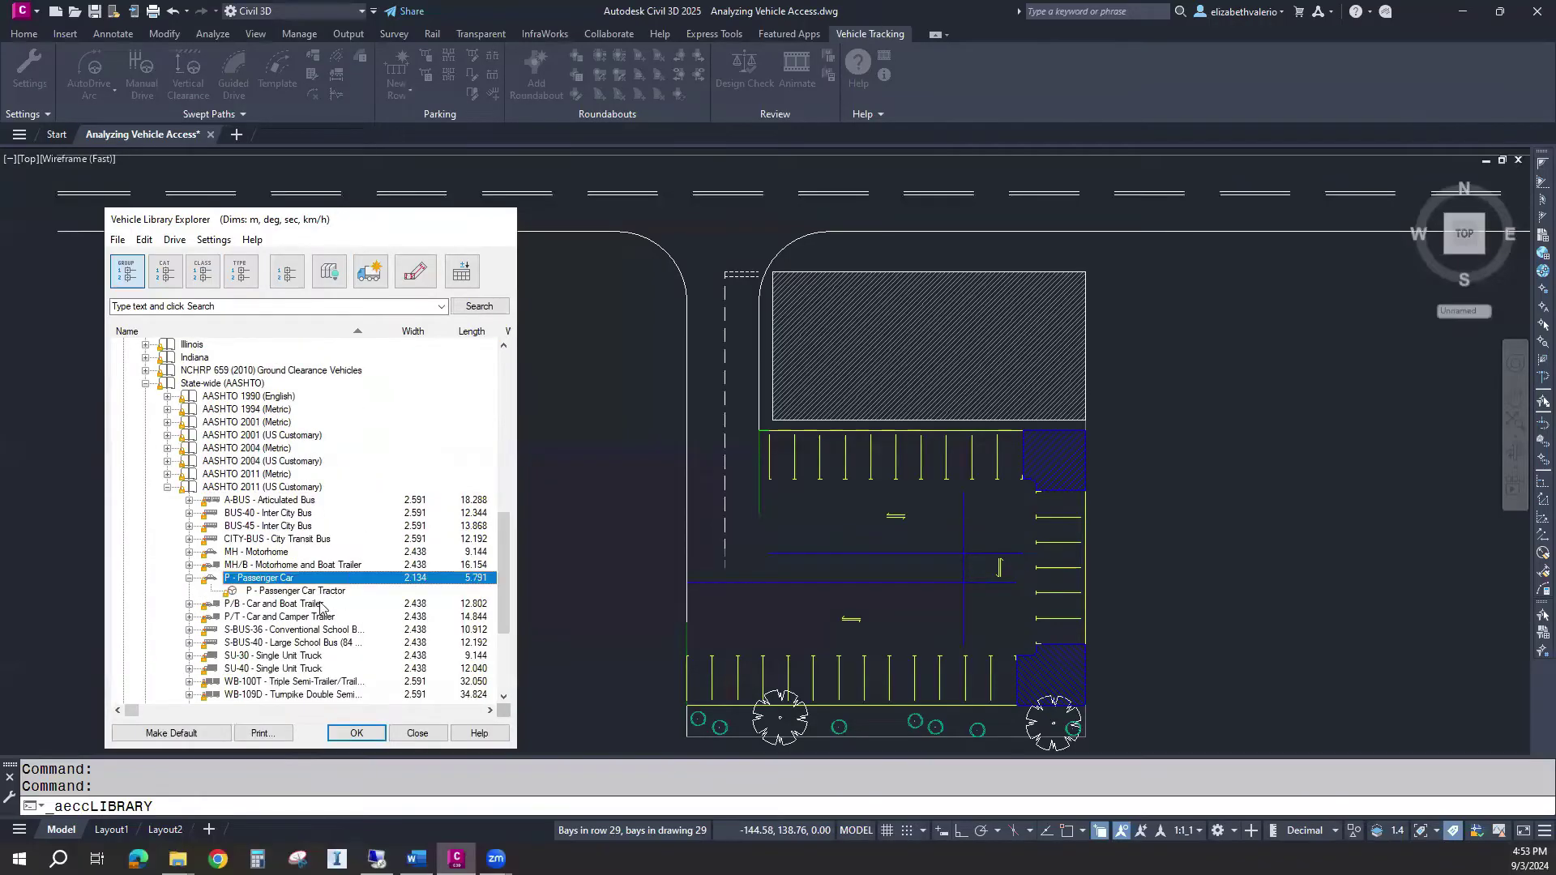
click(215, 385)
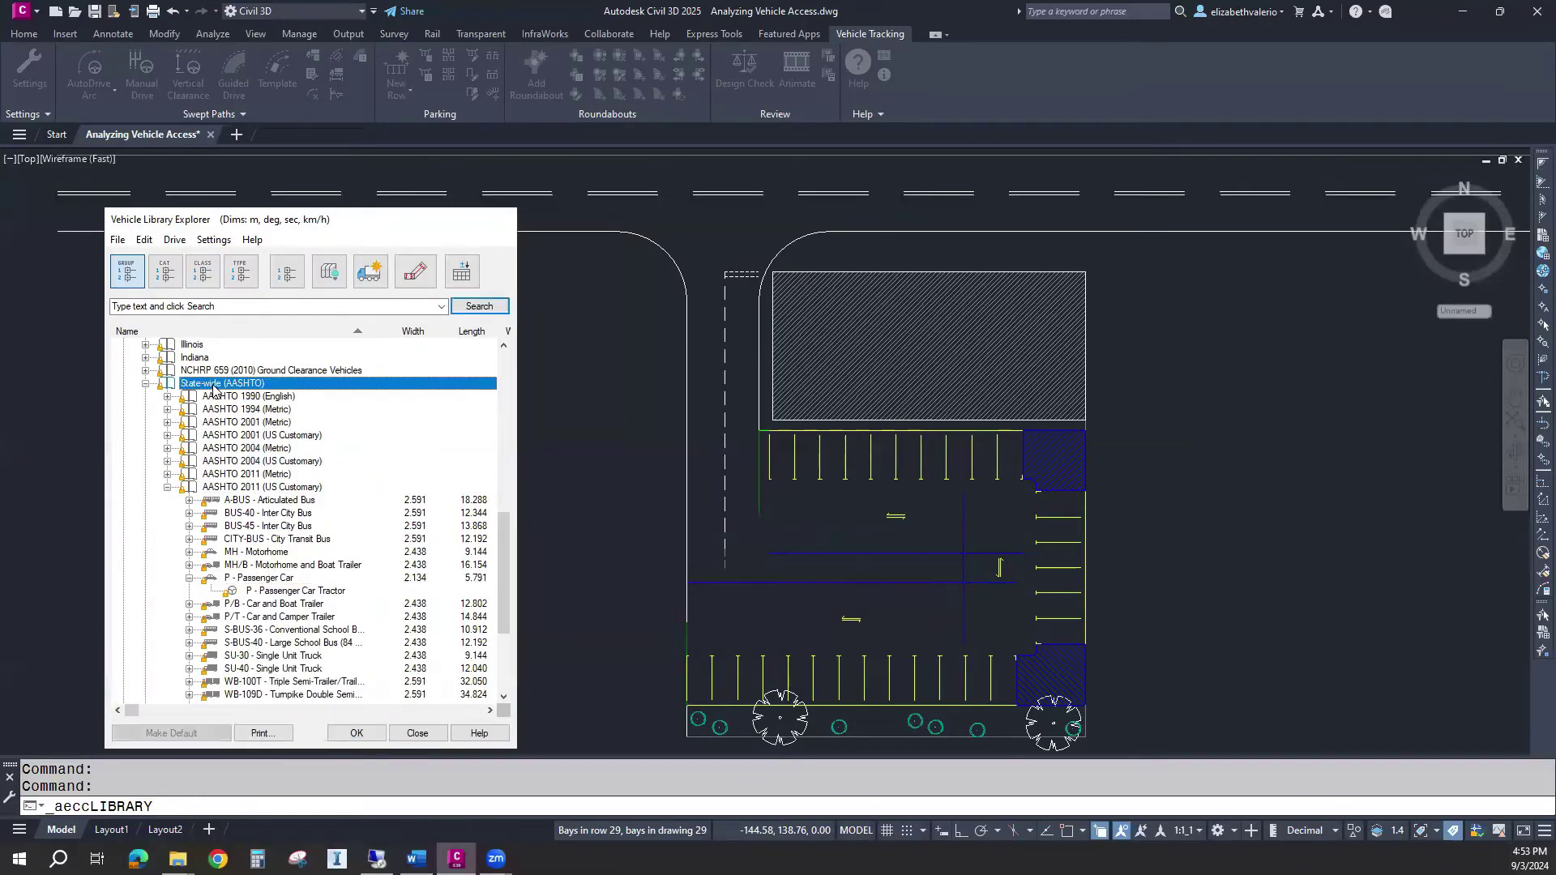
click(249, 489)
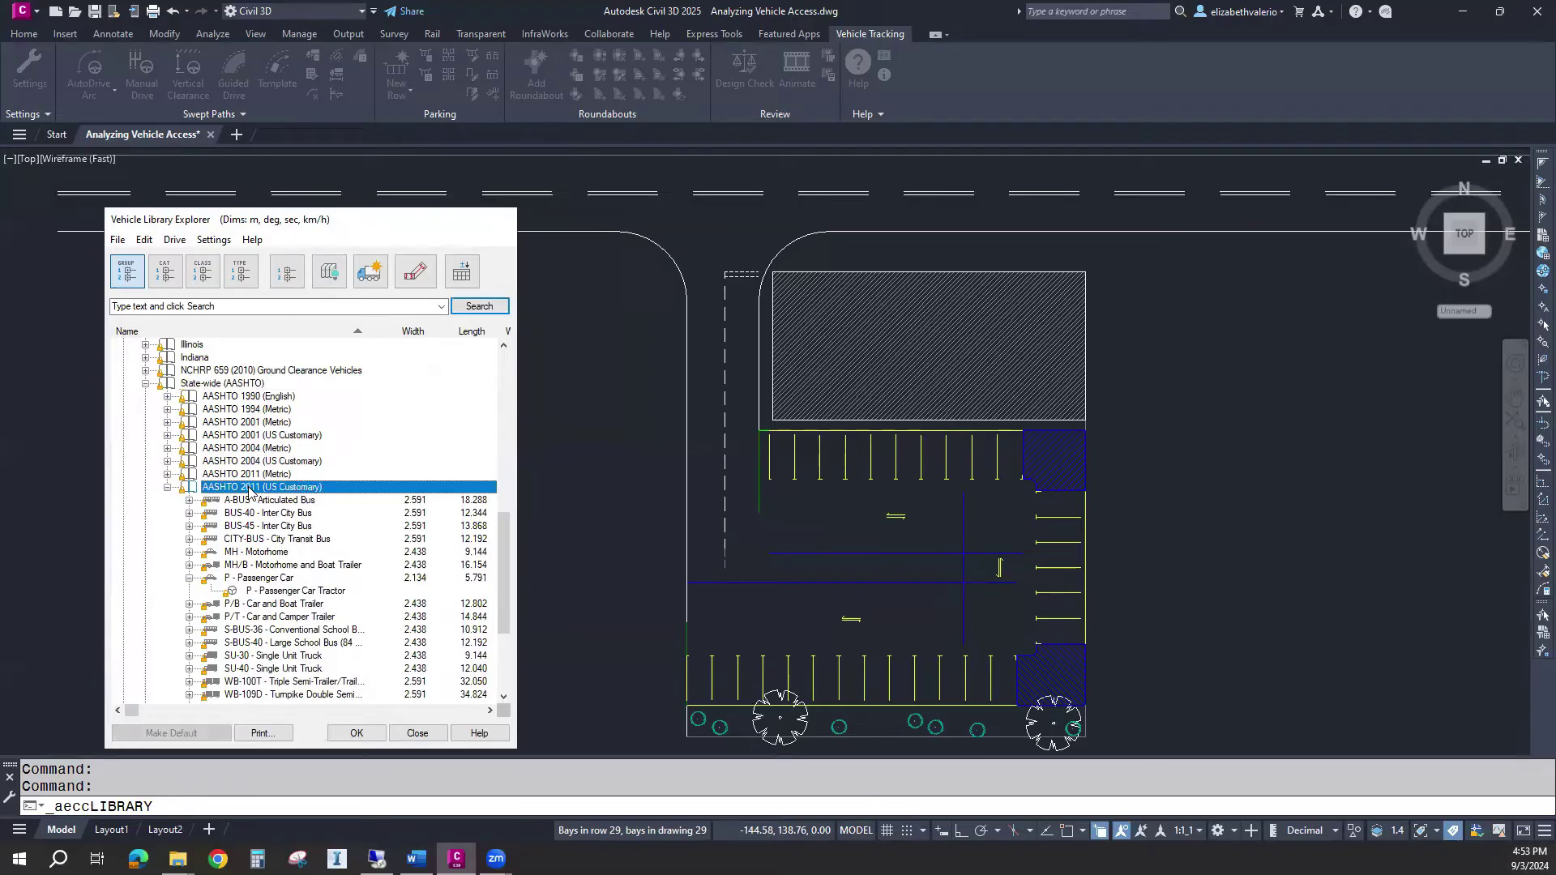
click(268, 578)
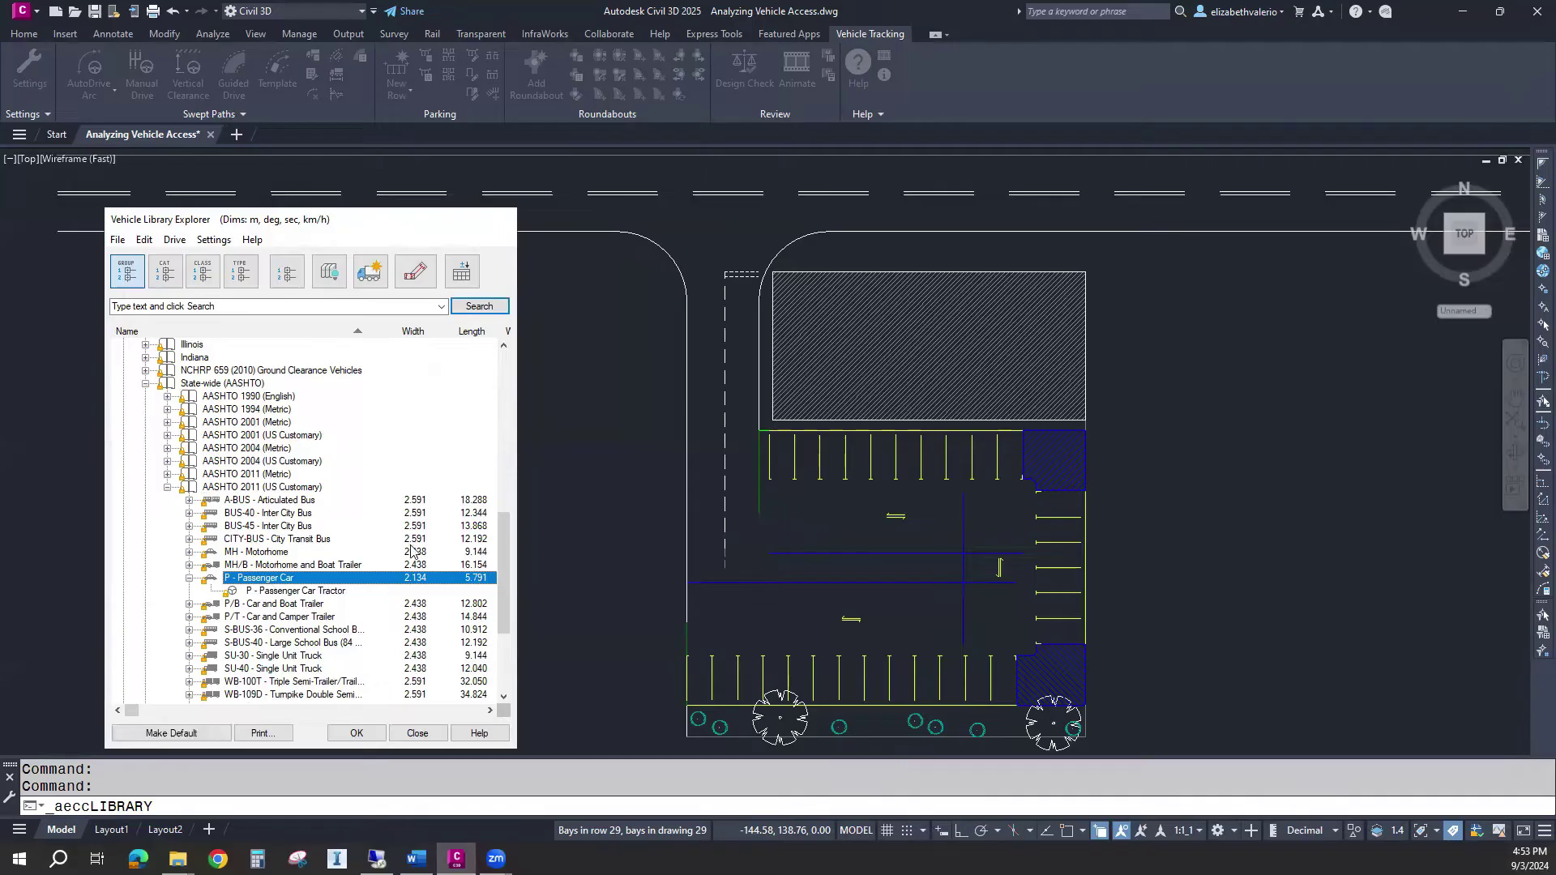
- Start an AutoDrive Arc drive with the AASHTO 2011 (US Customary) P - Passenger Car
scroll(373, 519, down, 3)
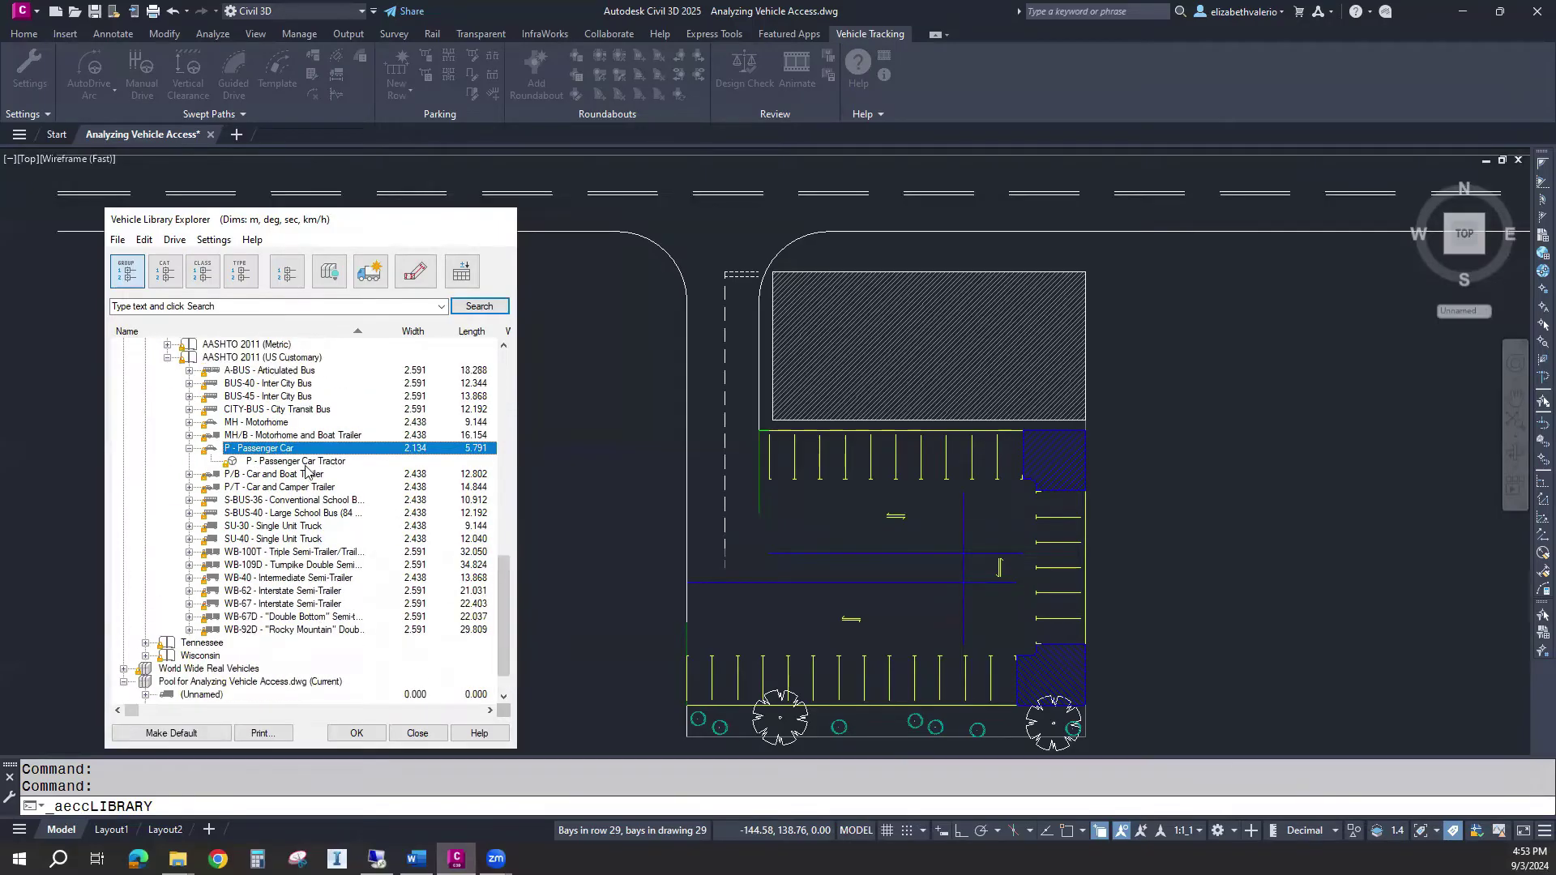
right_click(272, 515)
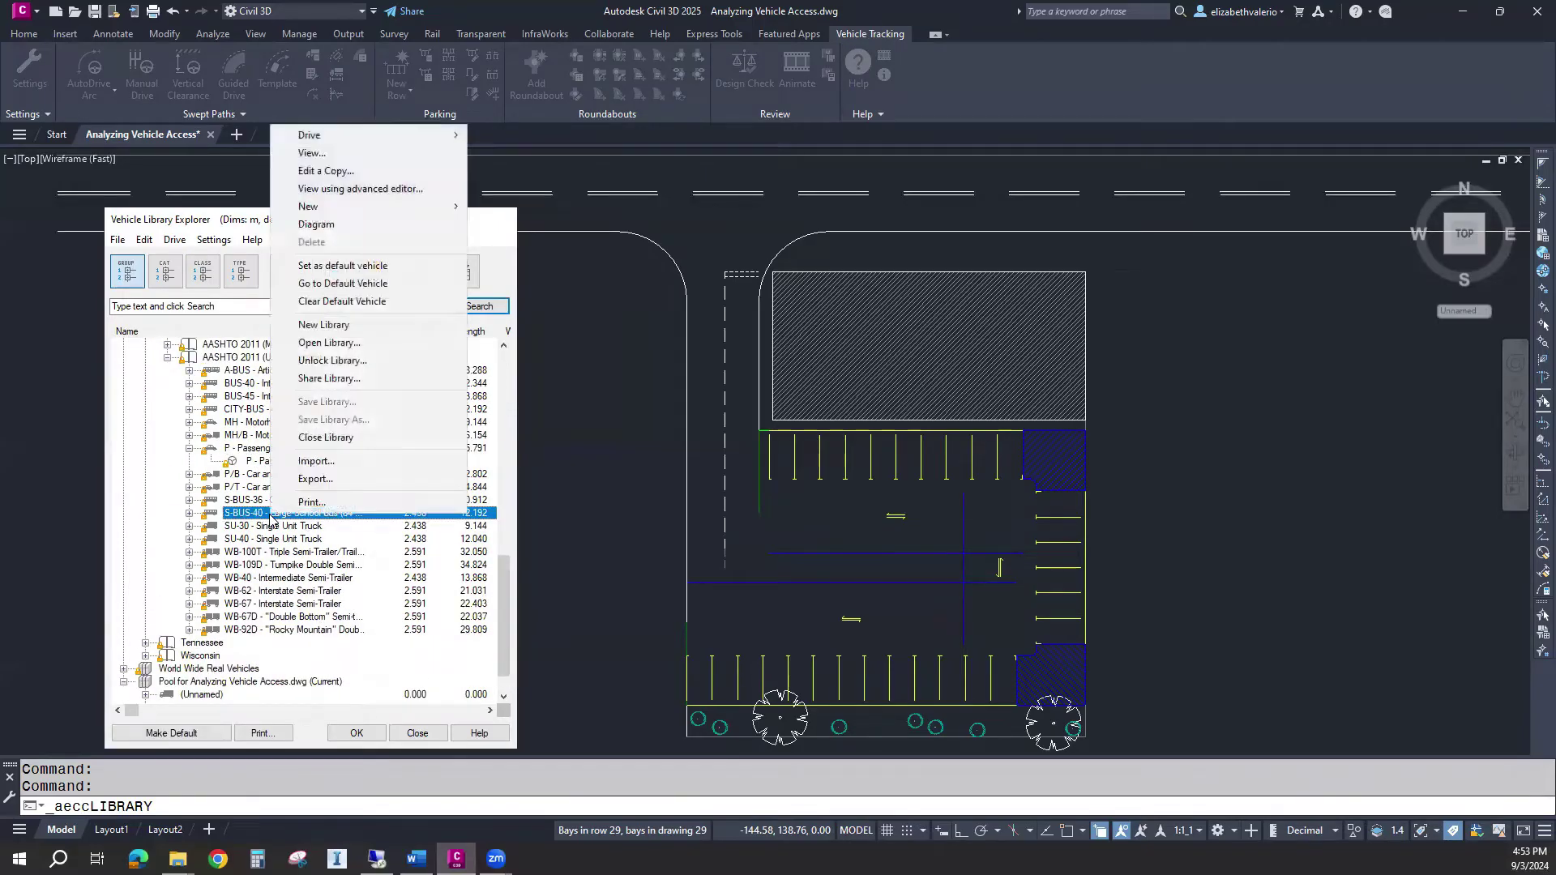
click(227, 451)
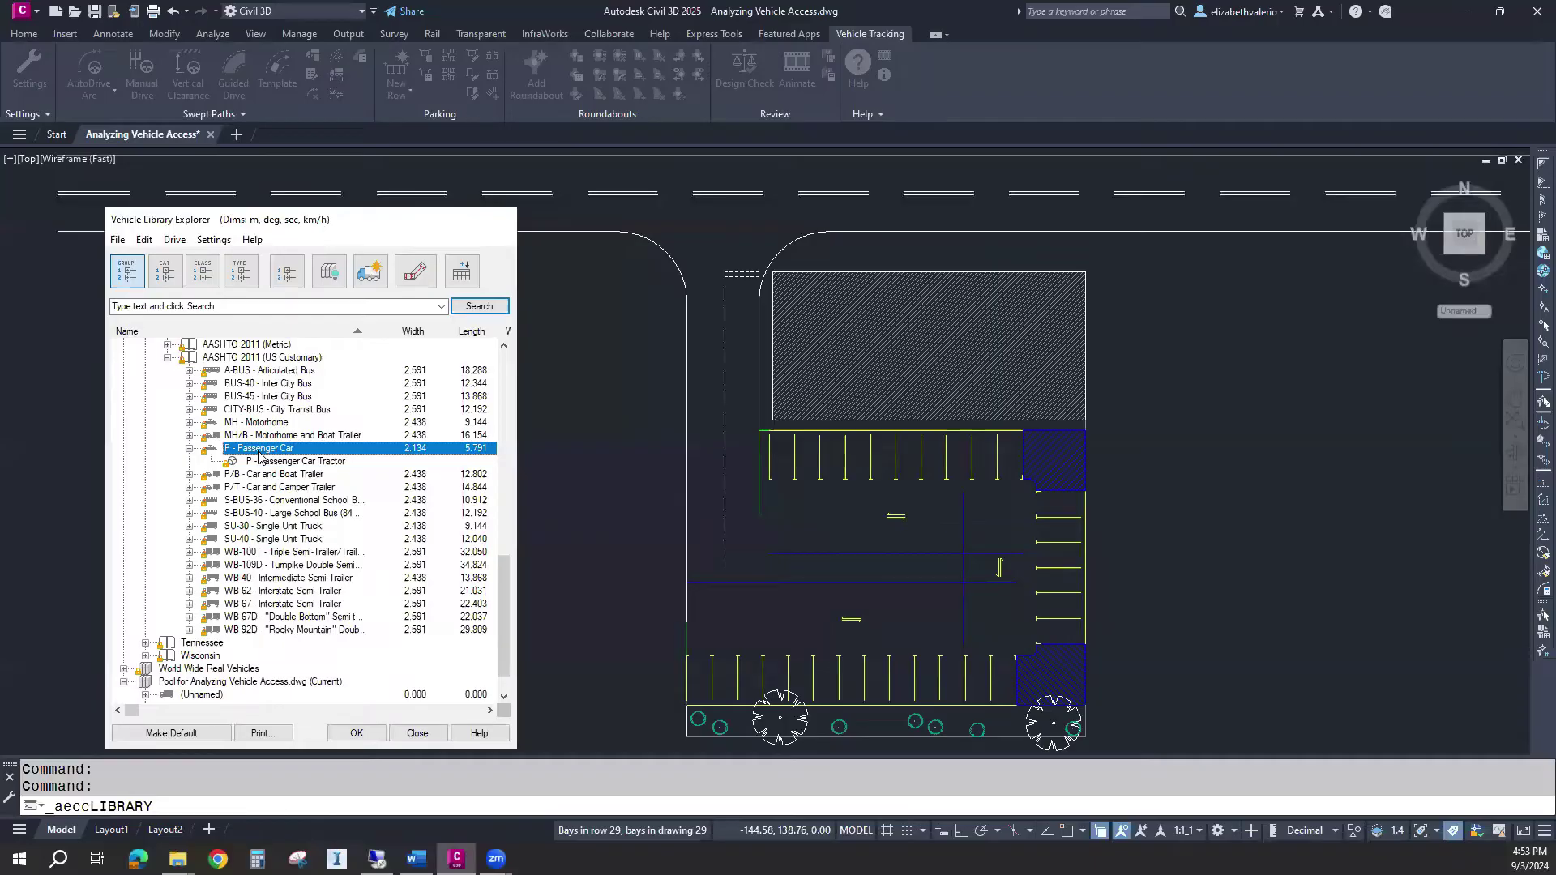
right_click(259, 456)
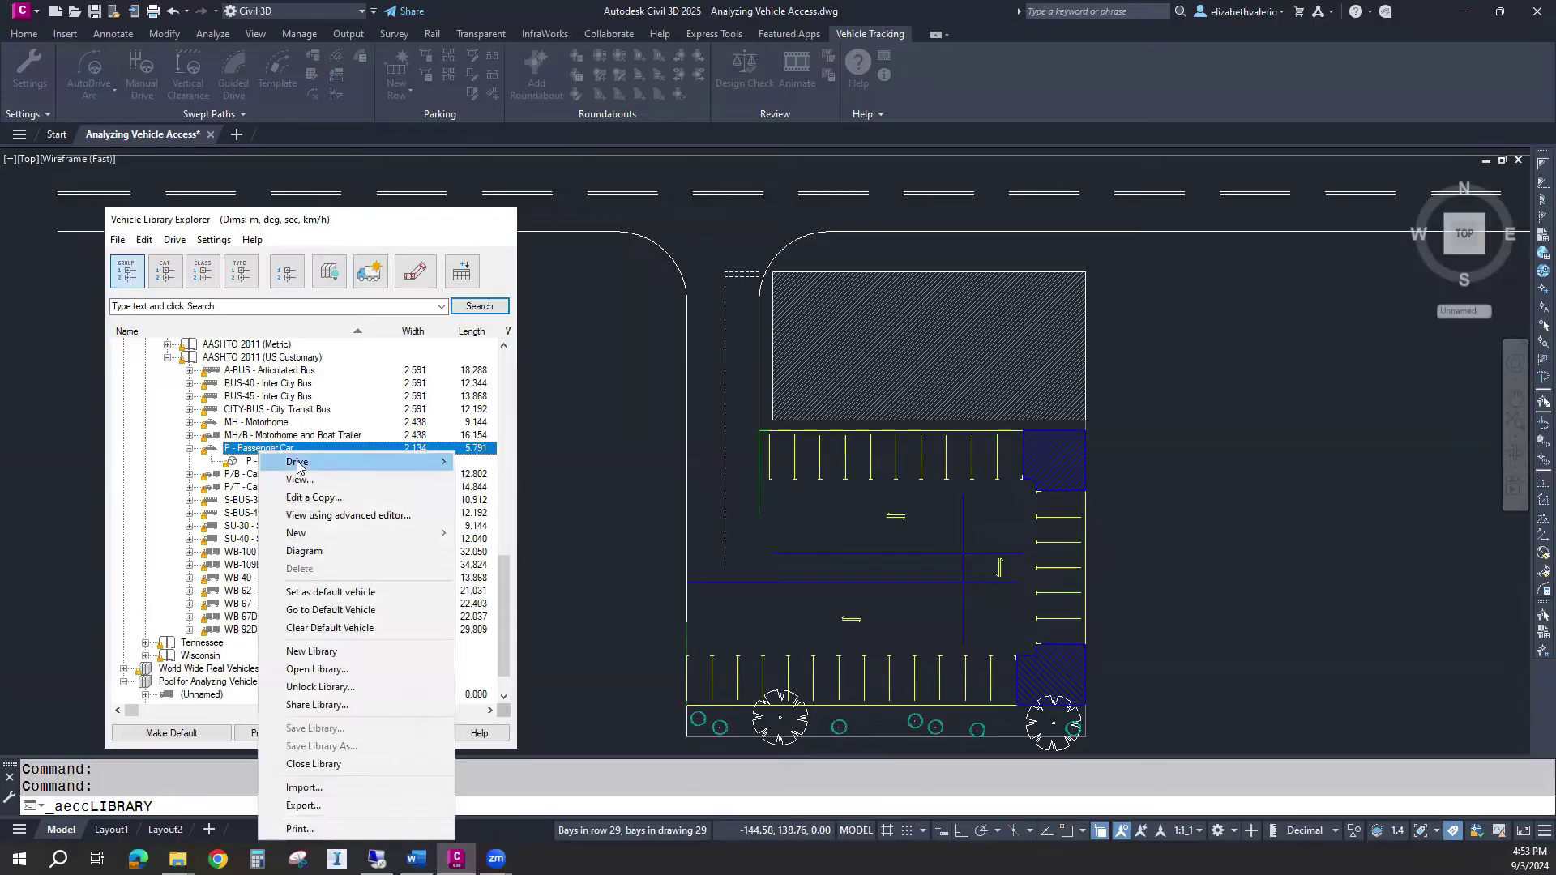
mouse_move(298, 468)
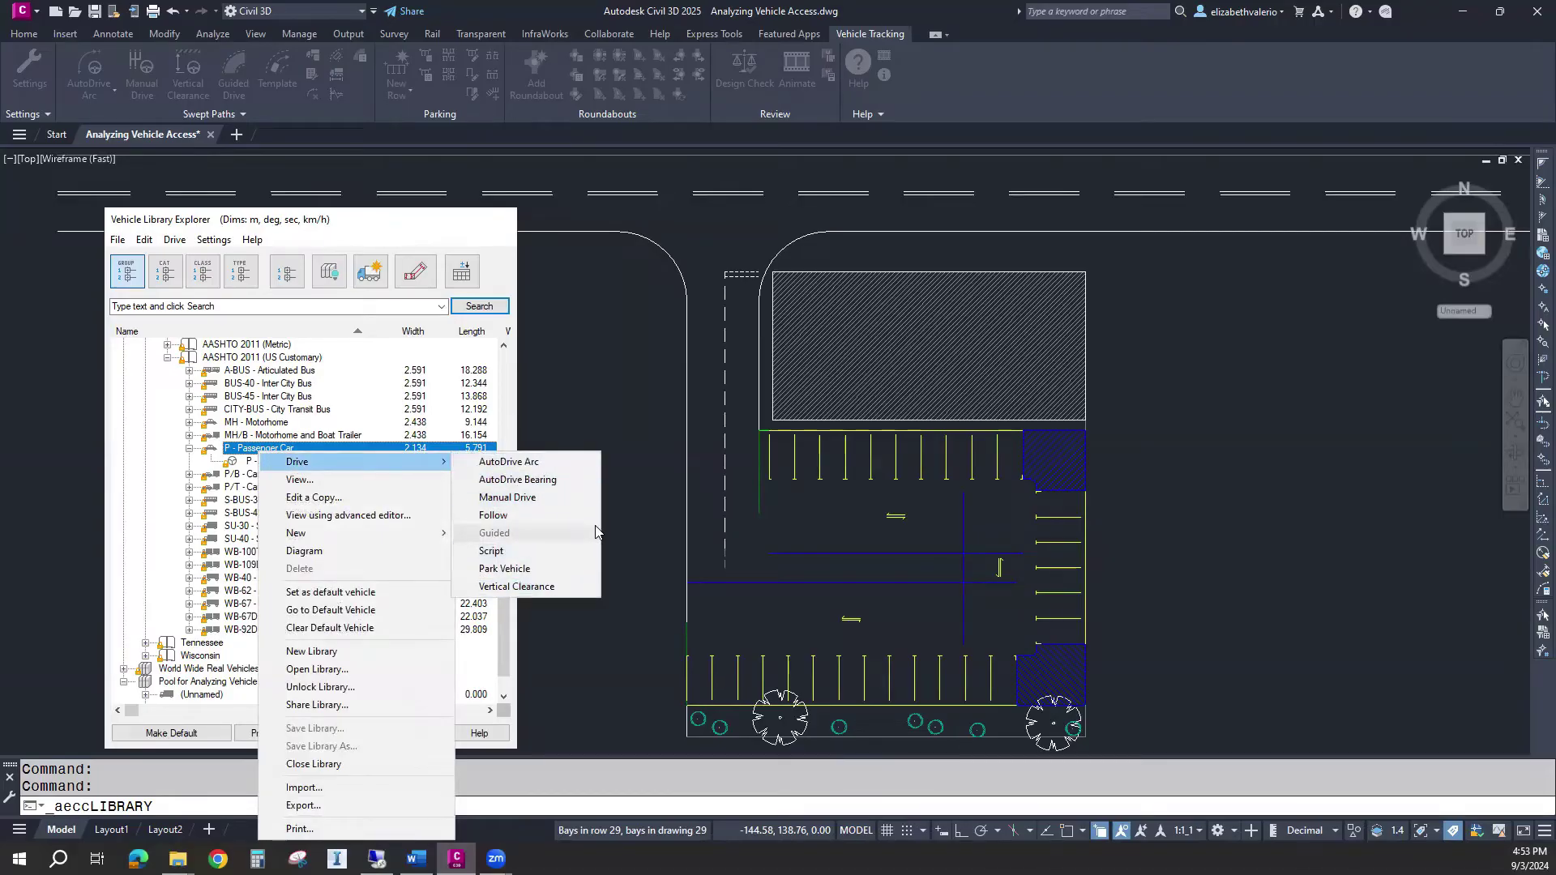
click(492, 466)
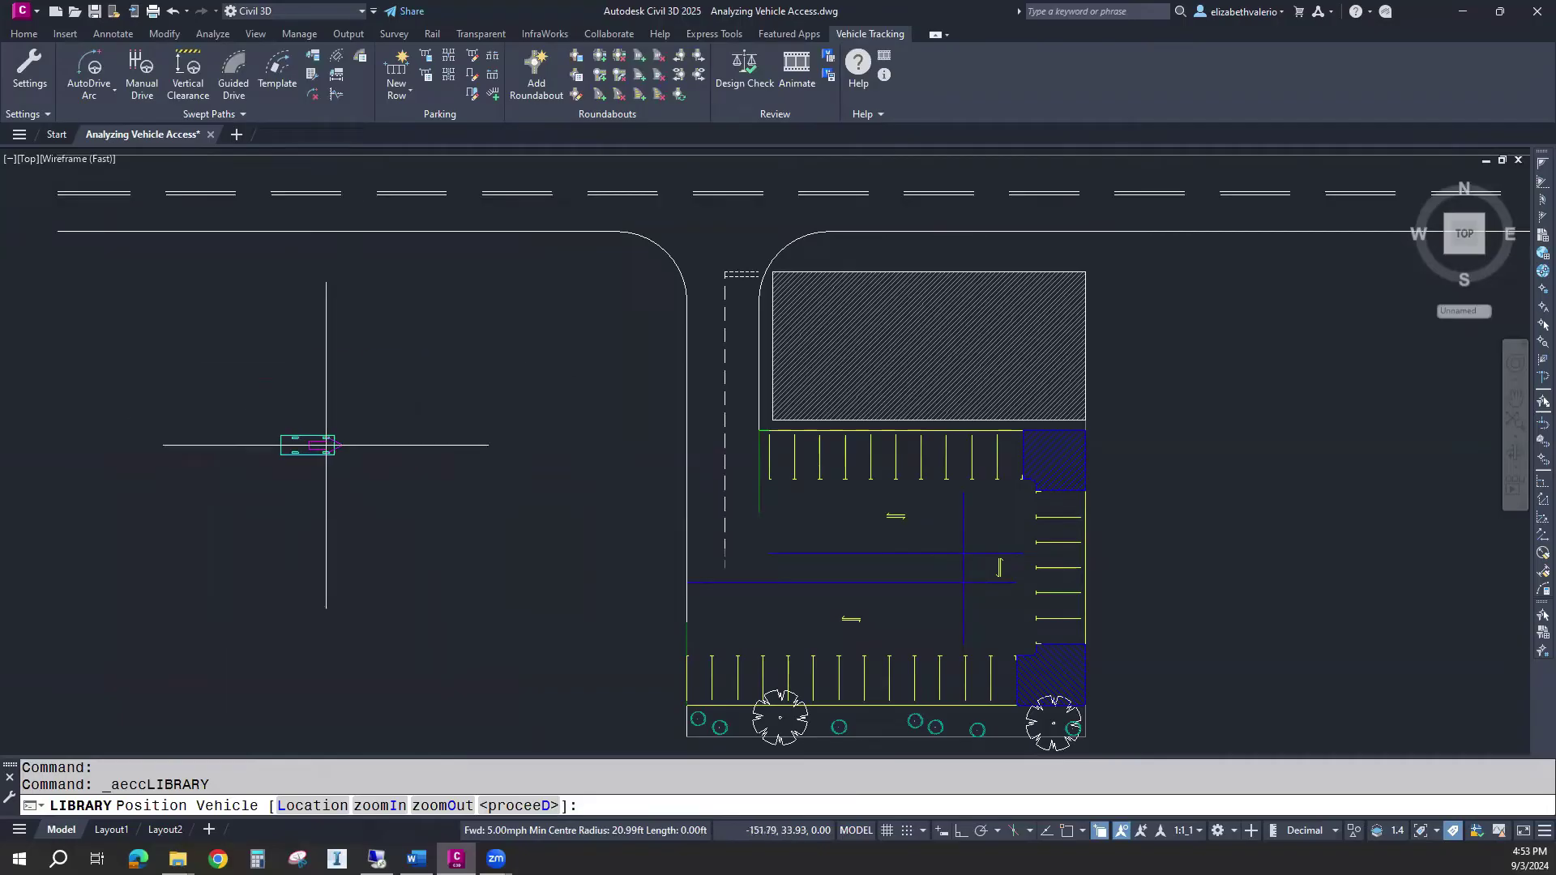
- Position the passenger car at the west end of the road's southern lane facing east, and proceed to driving
scroll(305, 376, up, 1)
scroll(292, 302, up, 1)
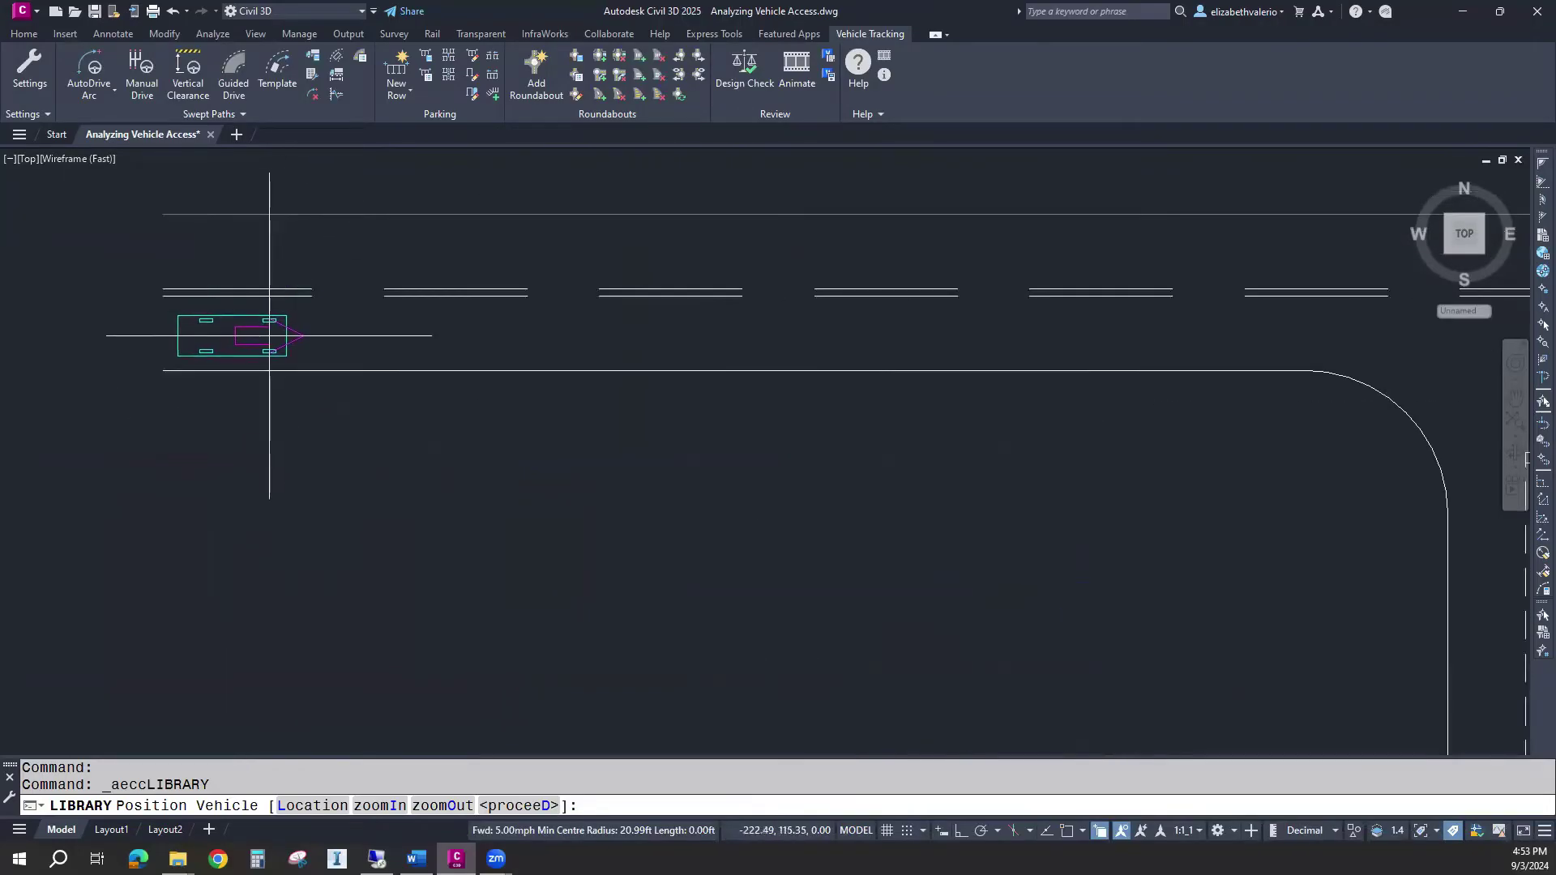
click(267, 334)
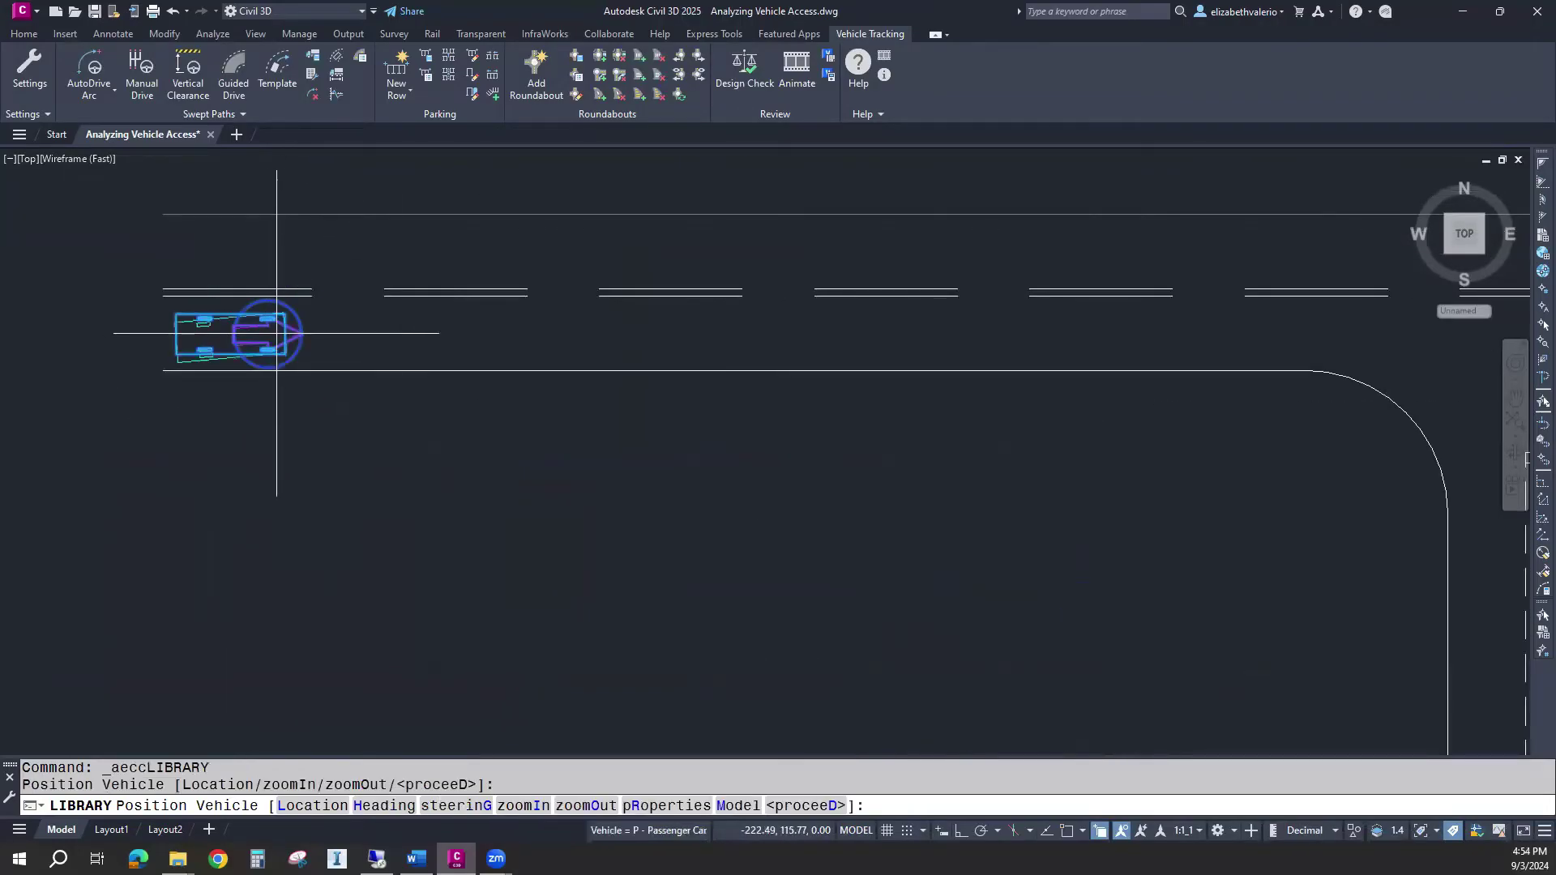
click(394, 334)
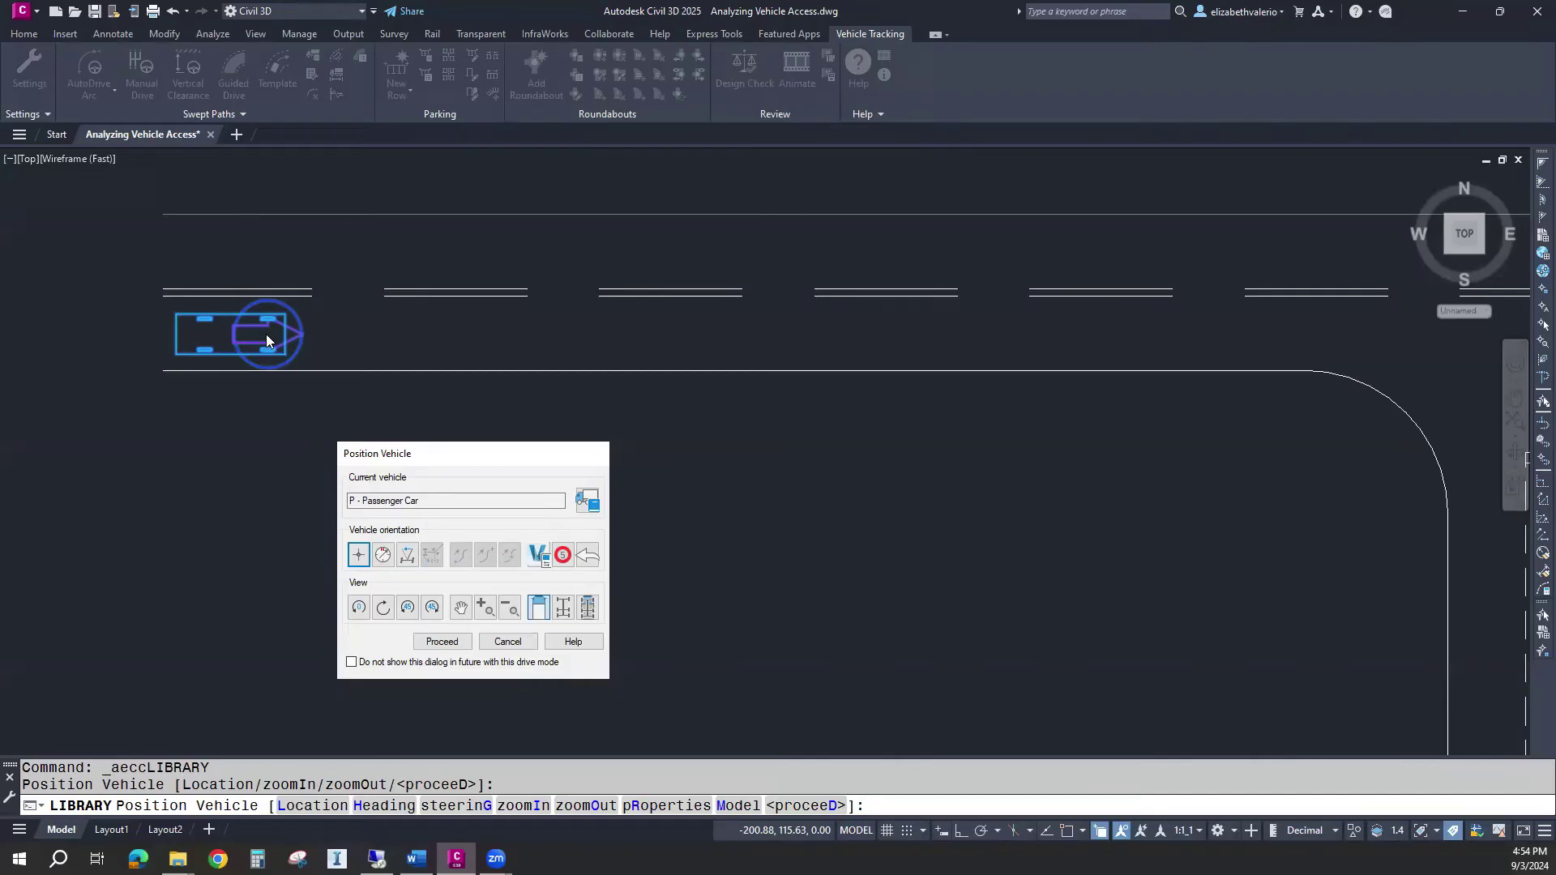
click(442, 642)
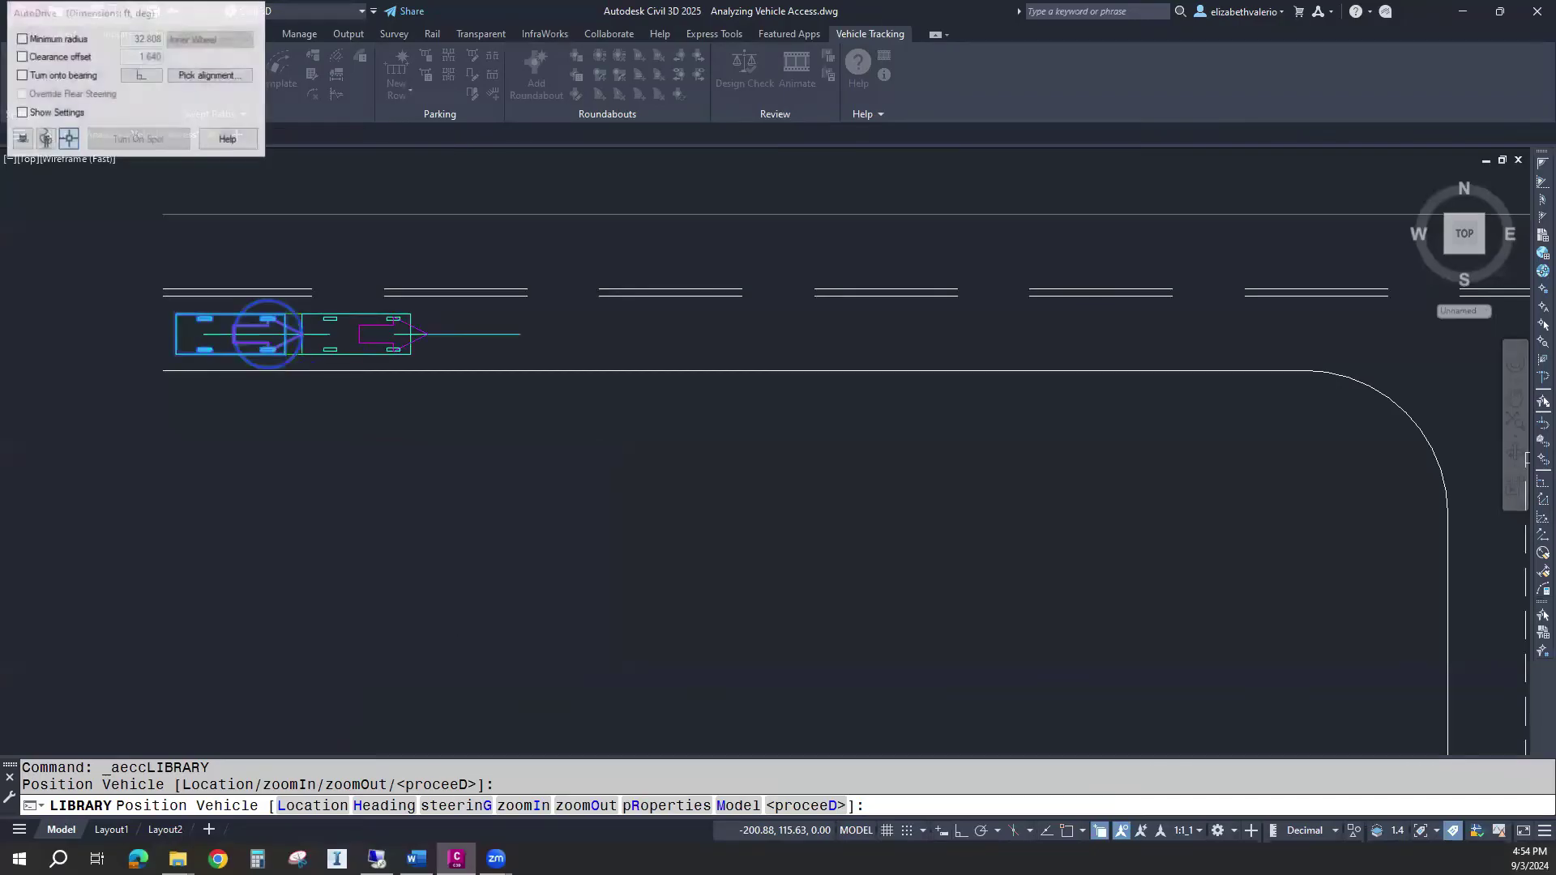
- Drive the car straight east along the southern lane to the driveway and begin its turn into the entrance
scroll(812, 357, down, 2)
middle_drag(812, 357, 466, 359)
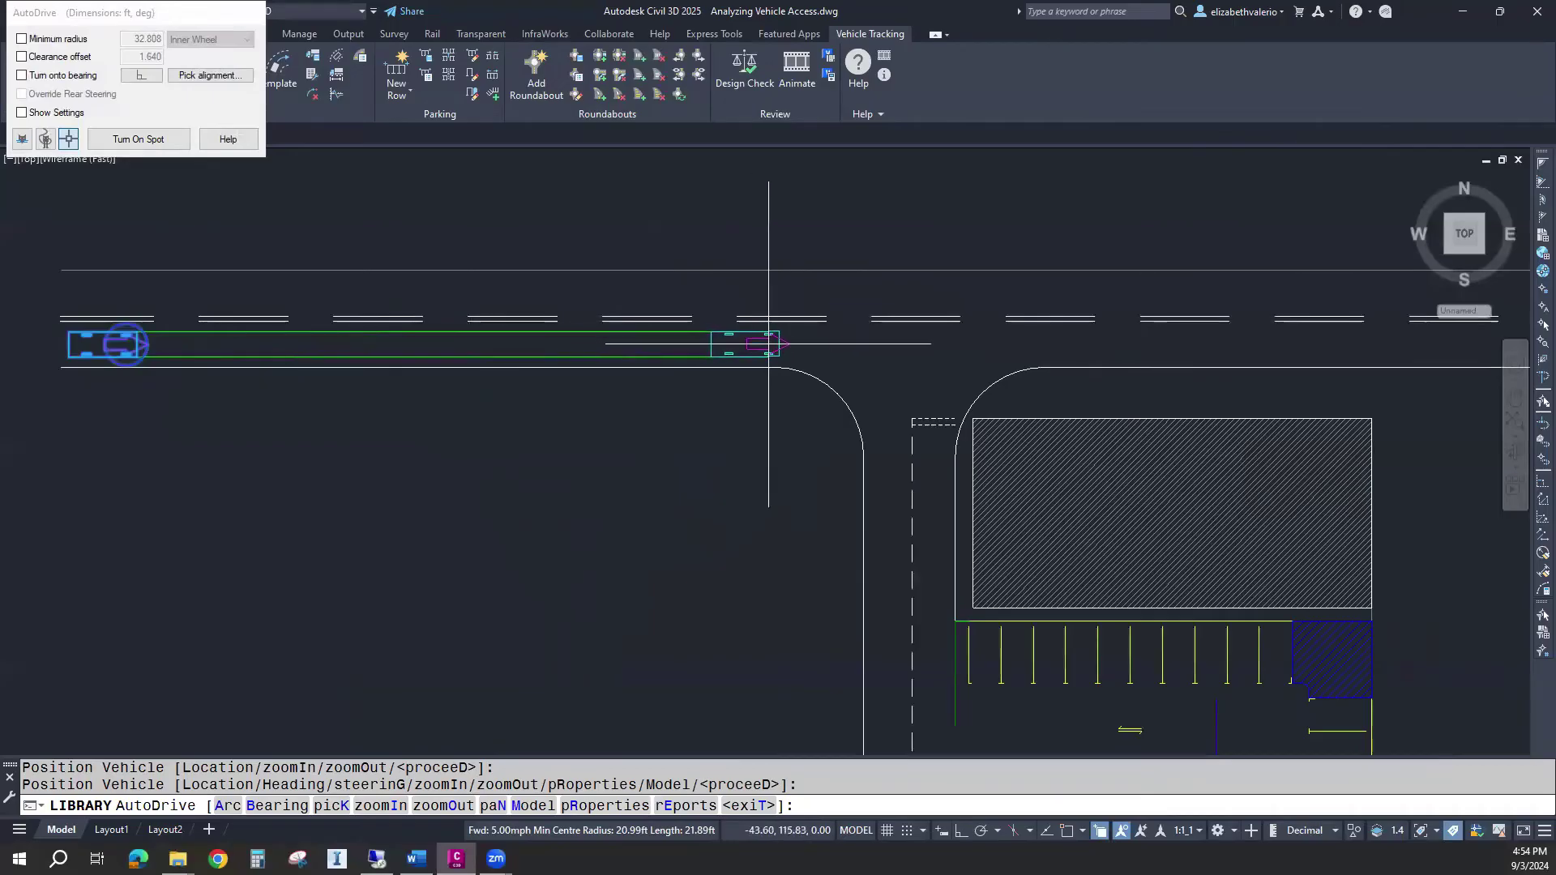
click(767, 344)
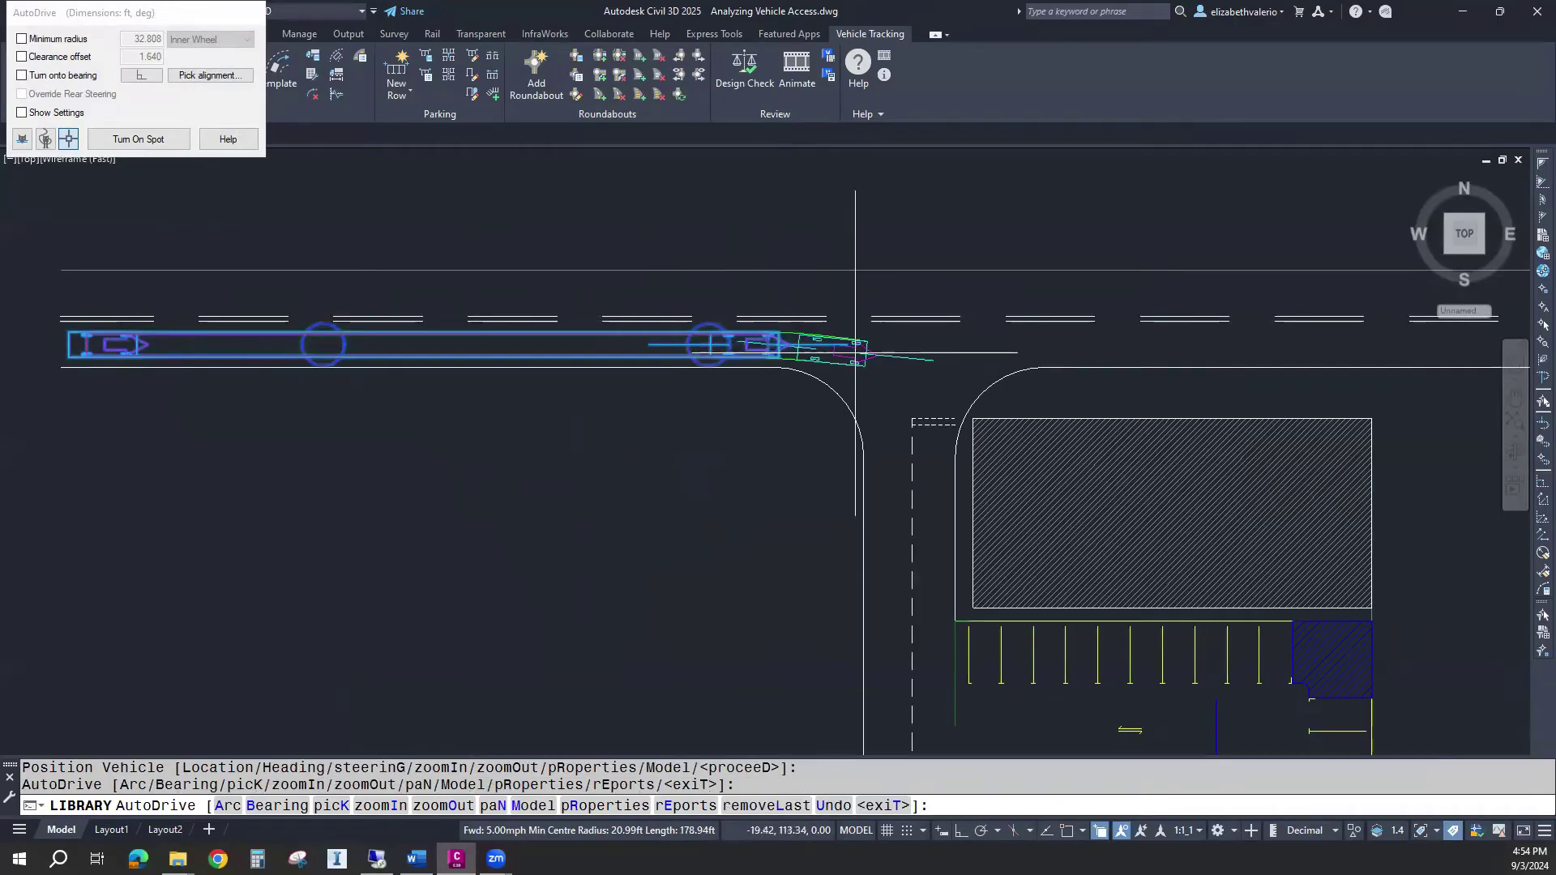
middle_drag(818, 381, 633, 359)
scroll(722, 400, up, 2)
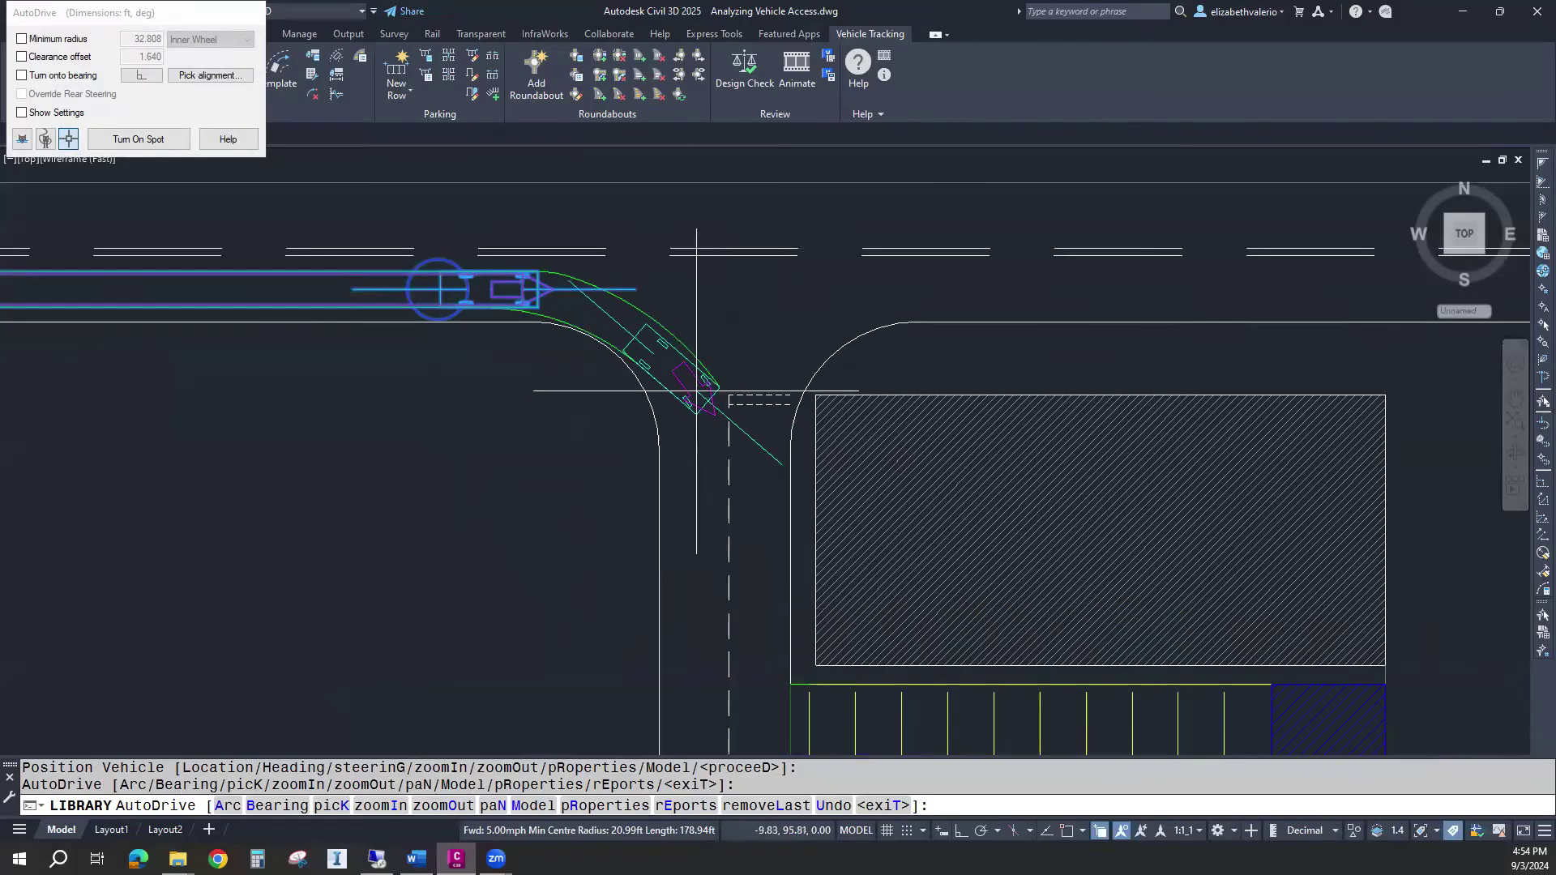
click(685, 374)
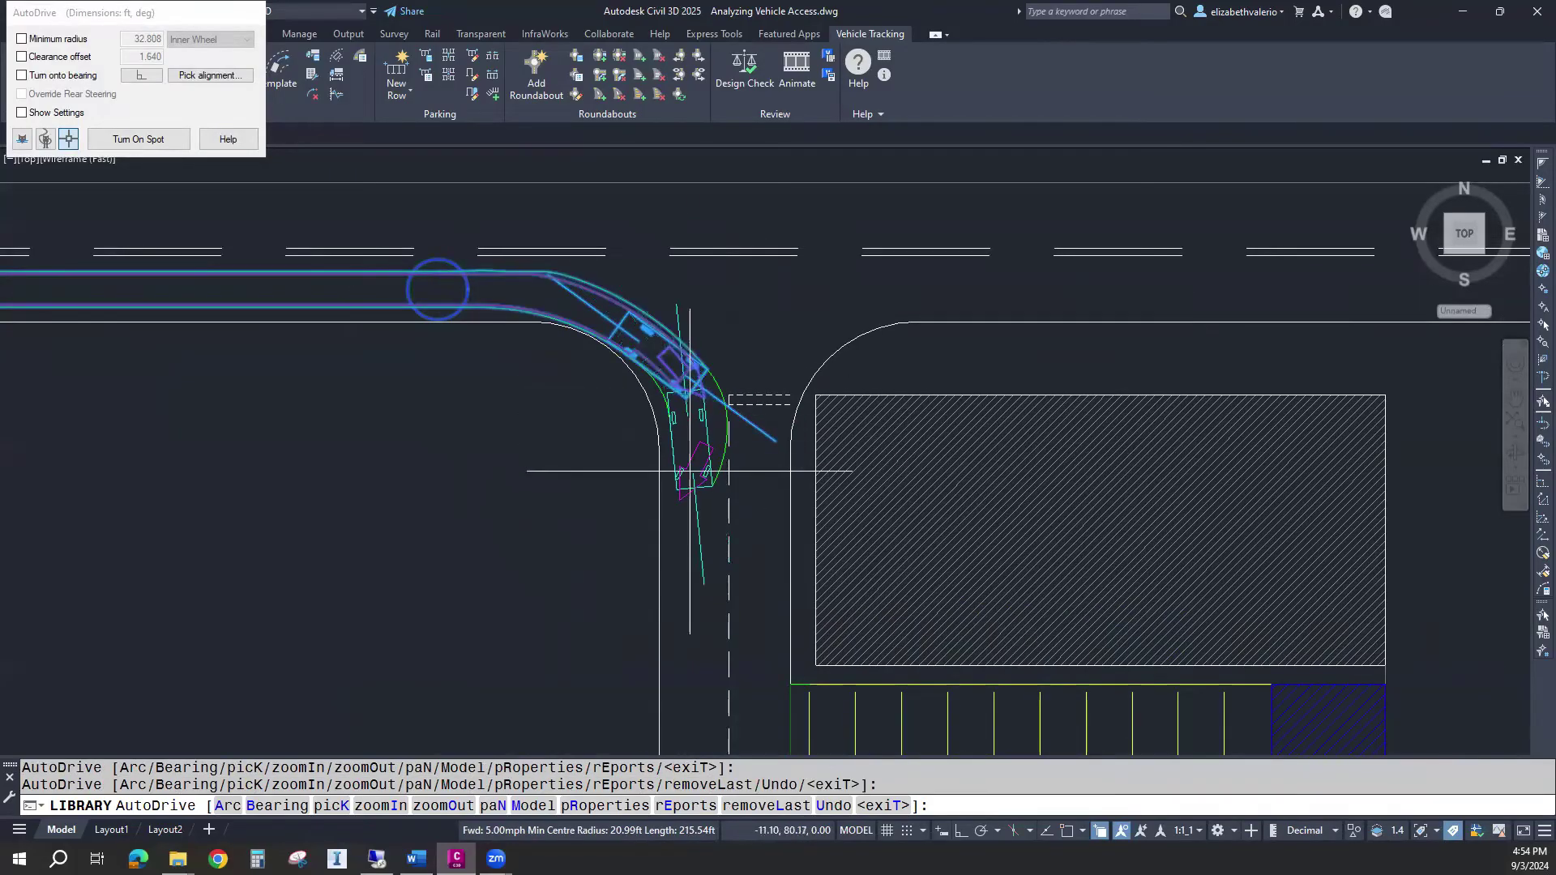
click(688, 494)
scroll(697, 519, down, 4)
middle_drag(696, 519, 696, 348)
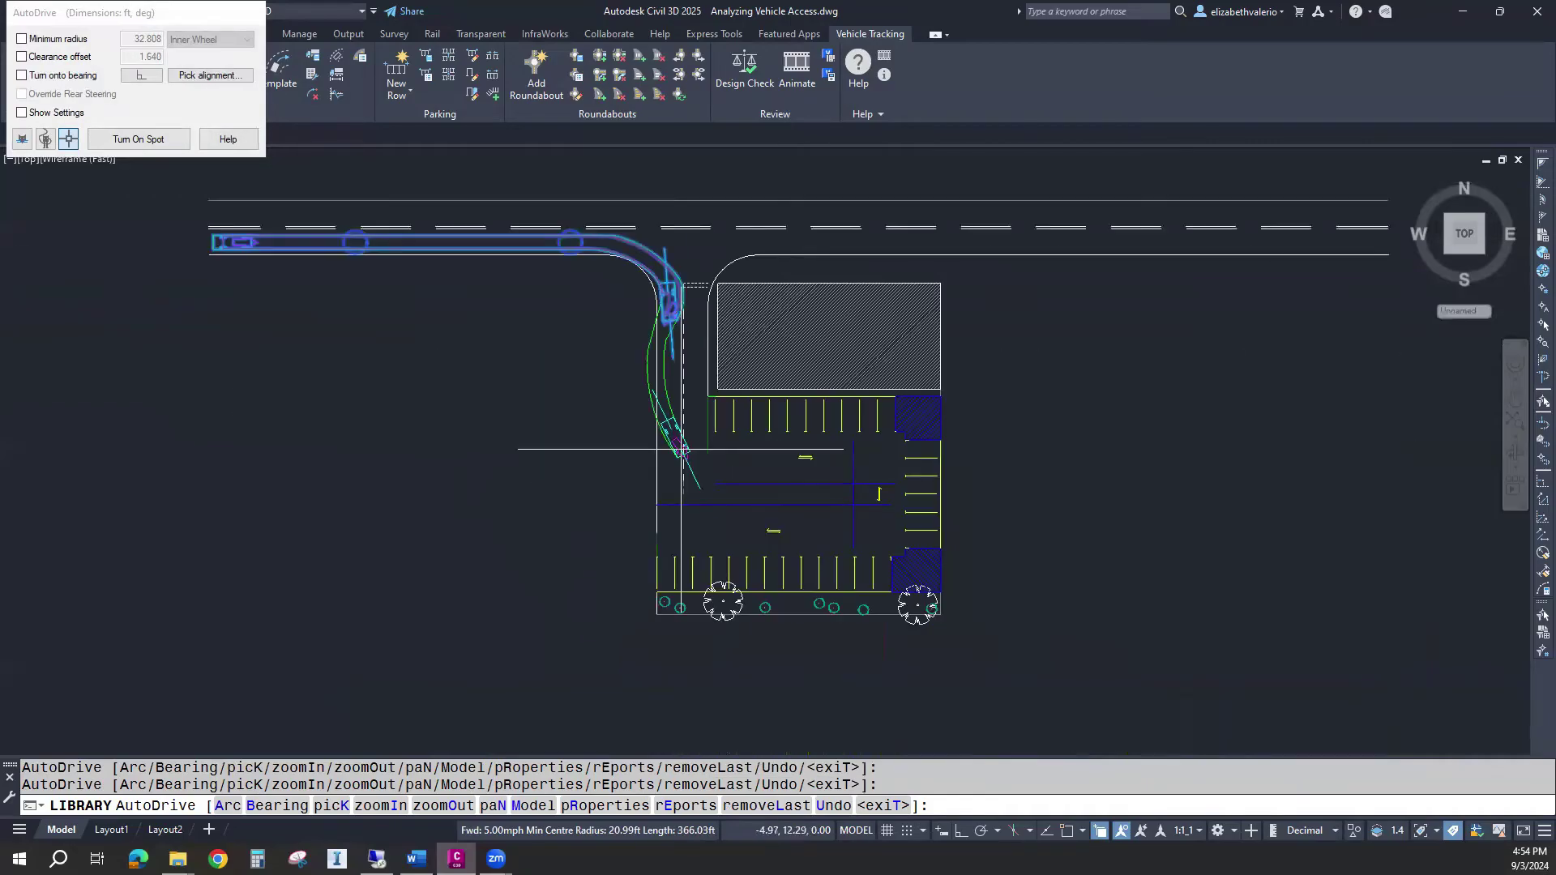
scroll(663, 444, up, 3)
scroll(657, 504, down, 2)
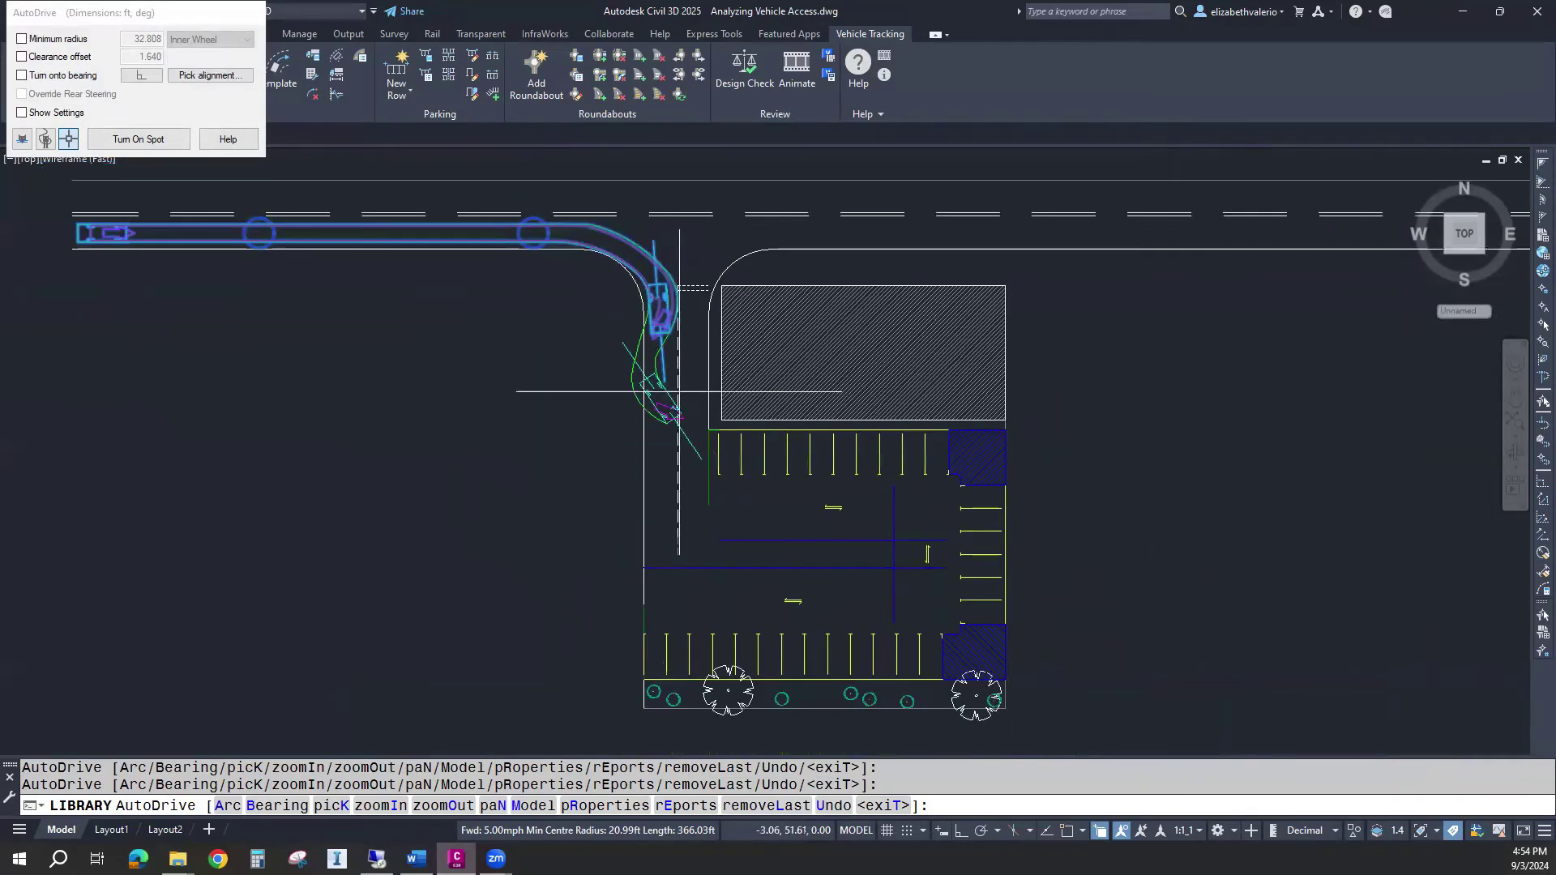
scroll(657, 504, up, 2)
scroll(611, 522, down, 1)
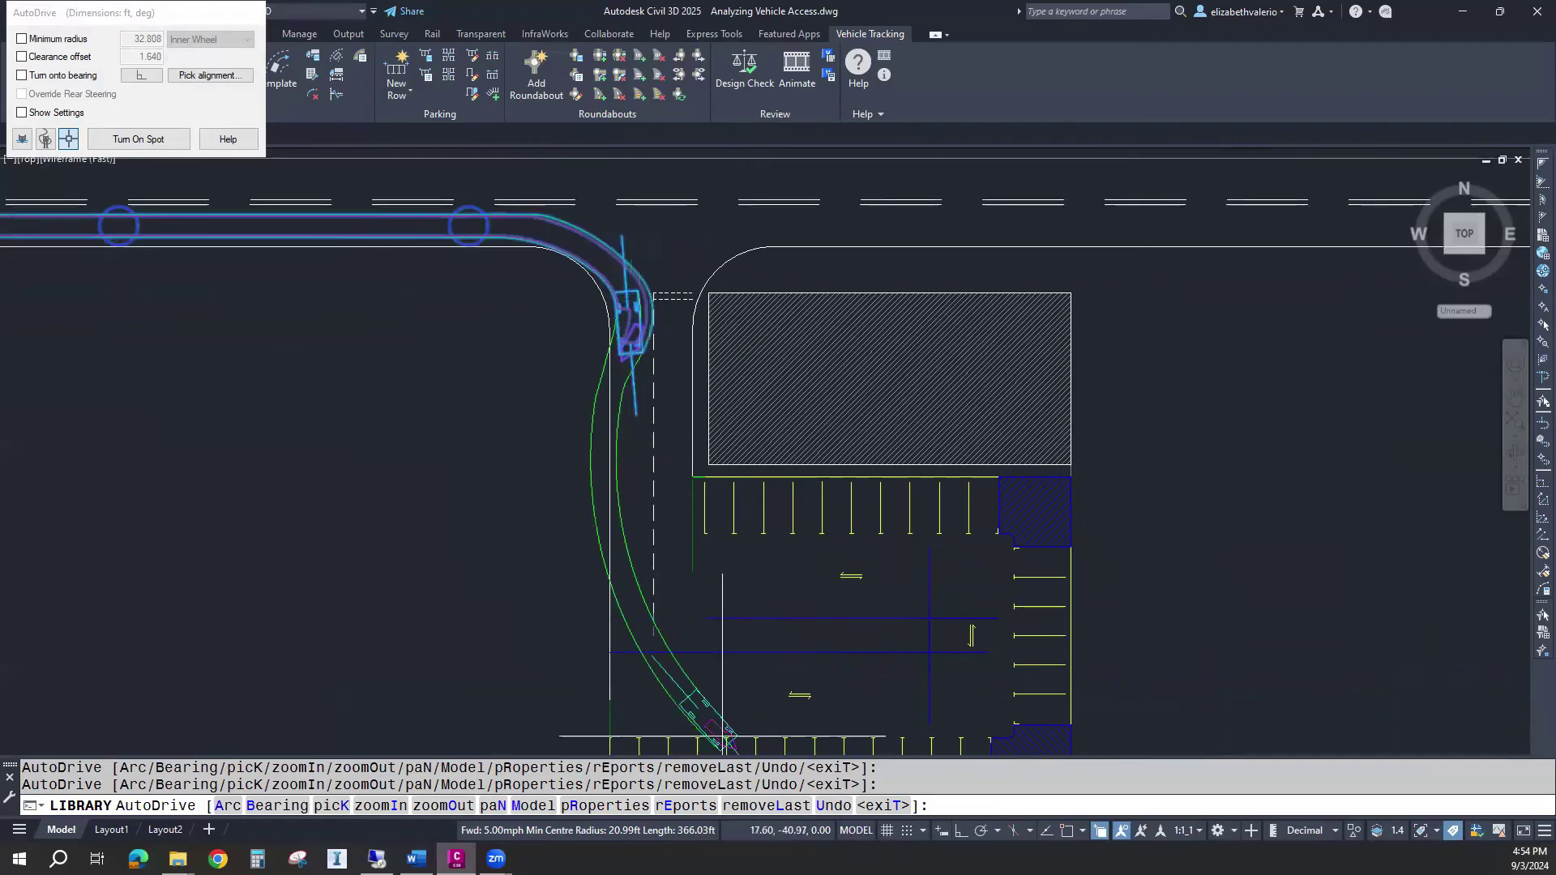
click(831, 806)
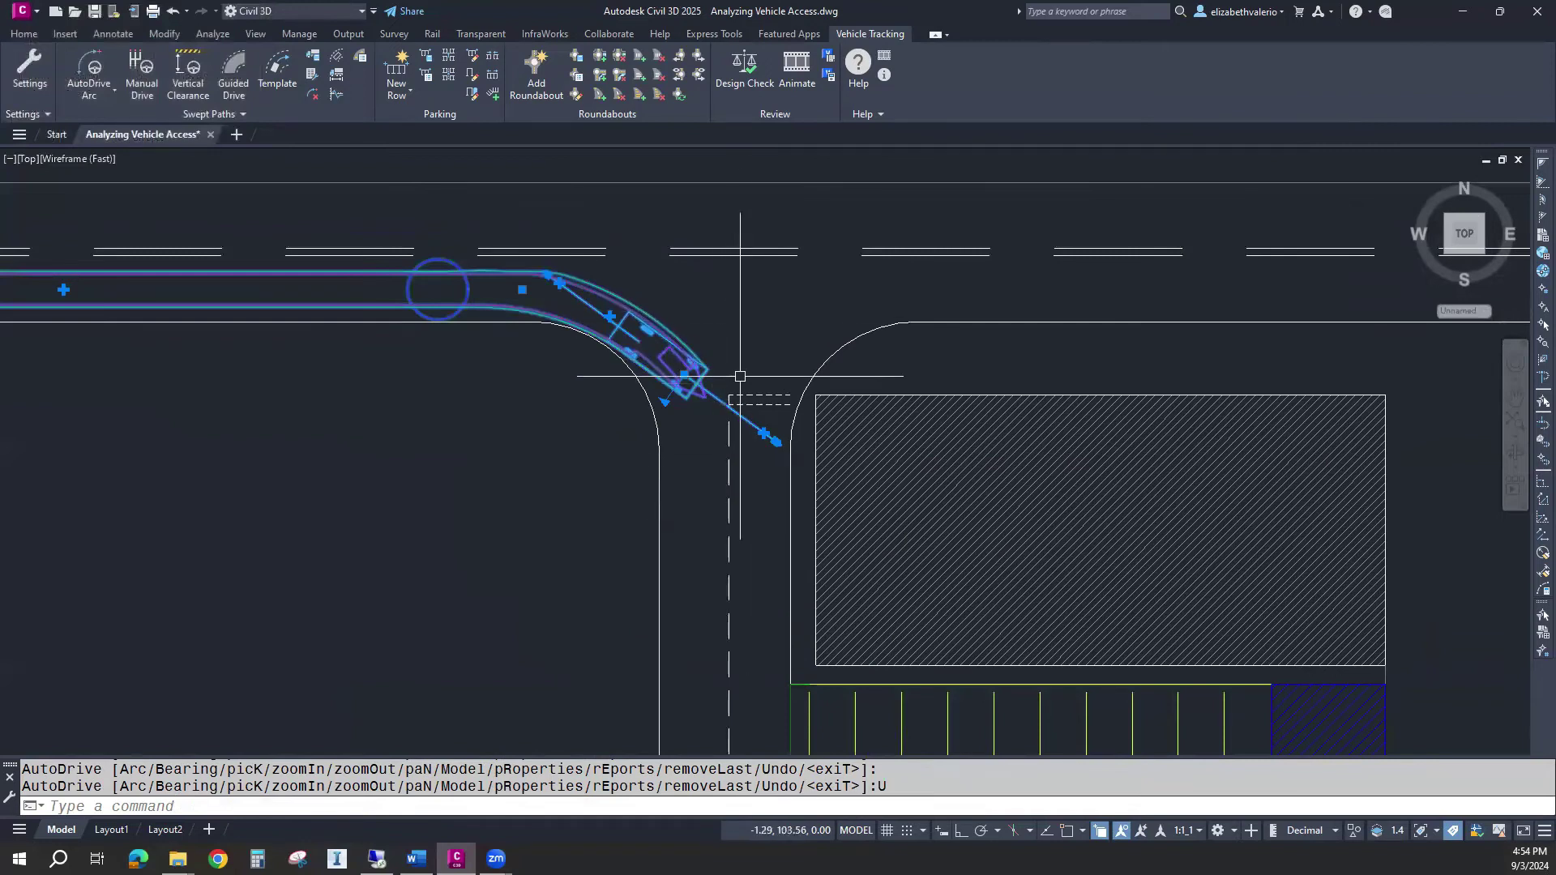
- Move the end of the turn farther into the driveway and extend the path south to the driveway's lower end
click(684, 375)
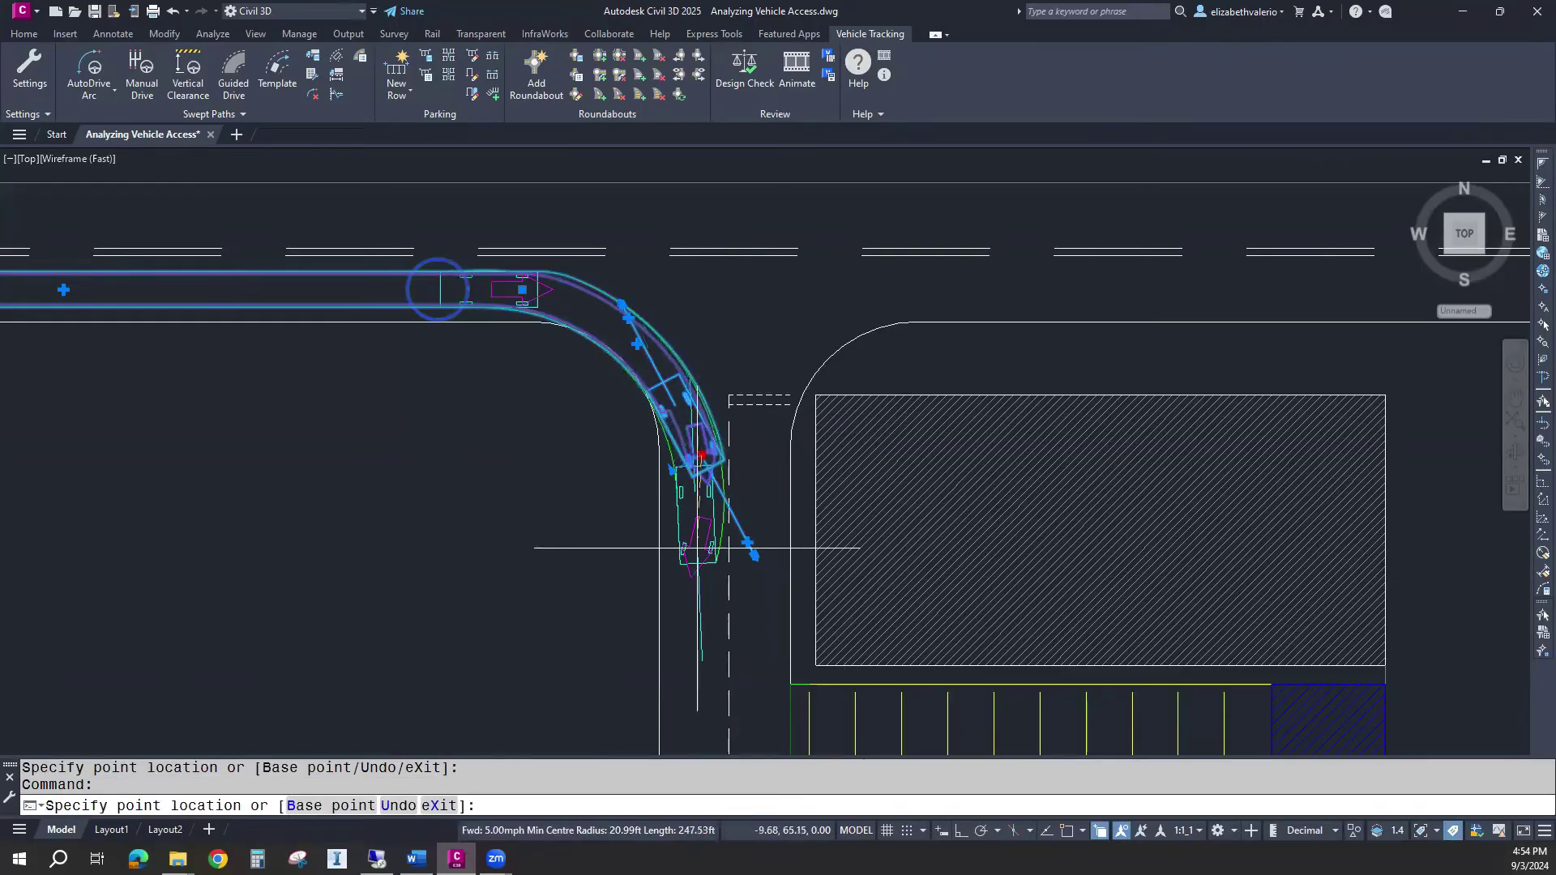
click(690, 543)
scroll(690, 545, down, 4)
middle_drag(694, 548, 671, 391)
scroll(673, 446, up, 2)
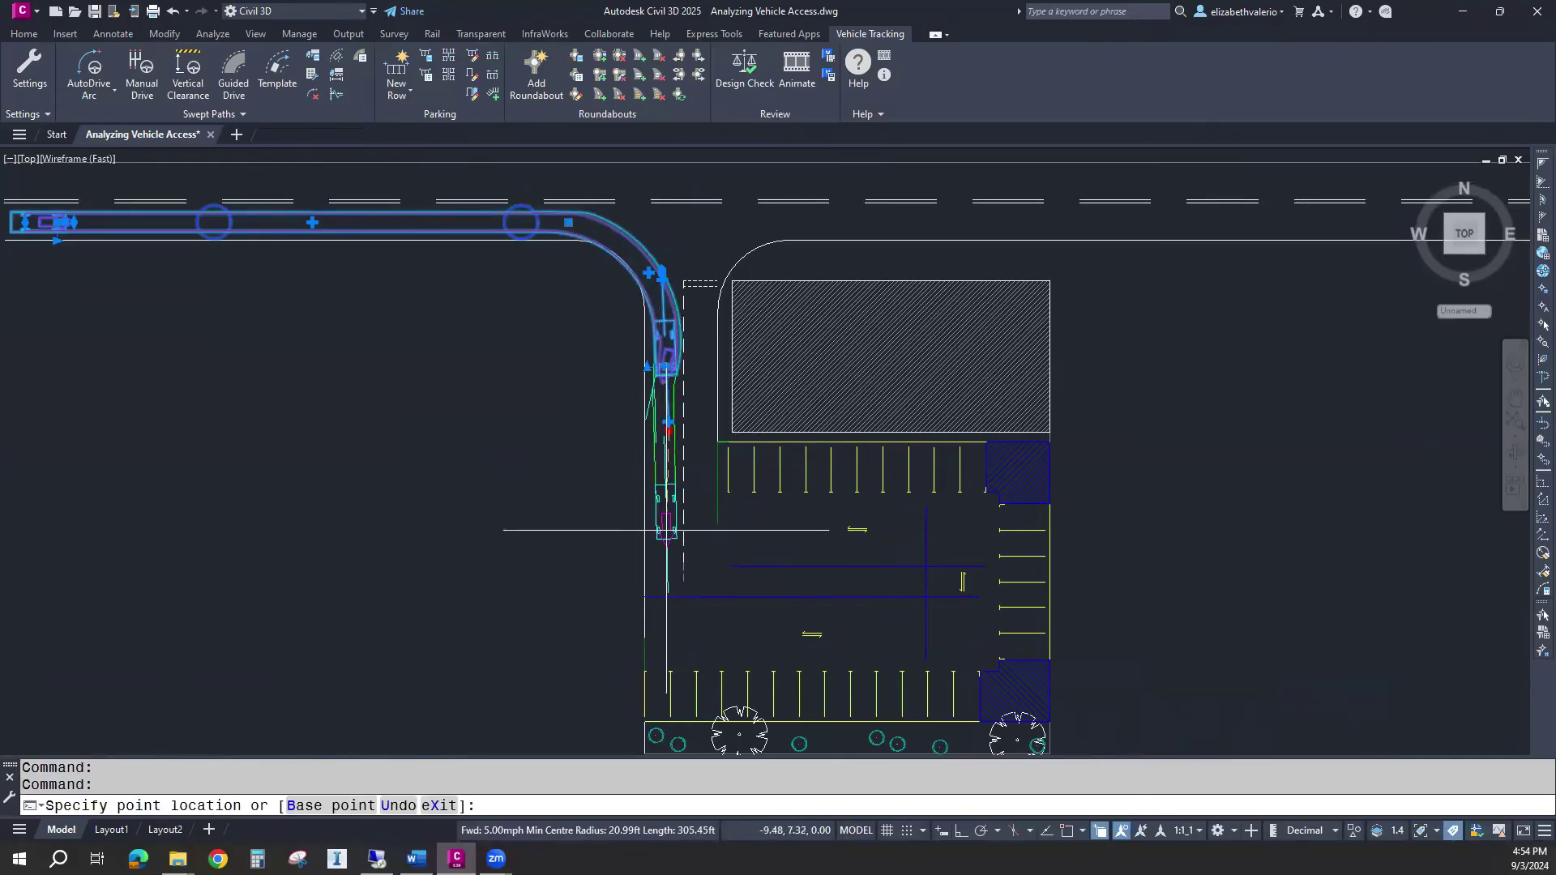
click(665, 580)
key(Return)
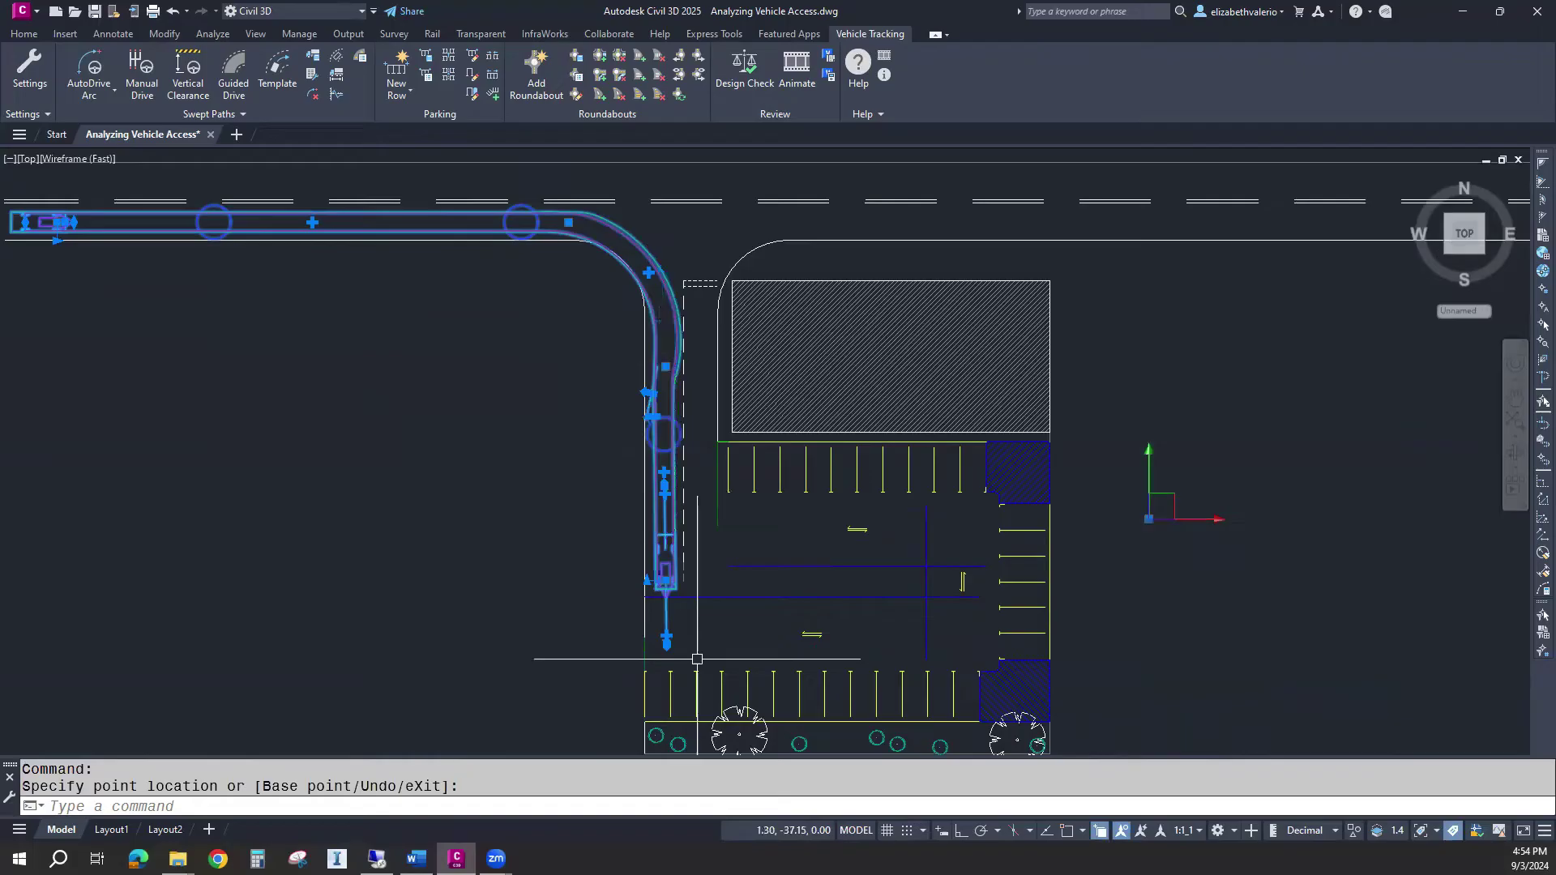
- Continue the path east along the lot's southern aisle and curve it north in front of the east bays
click(667, 639)
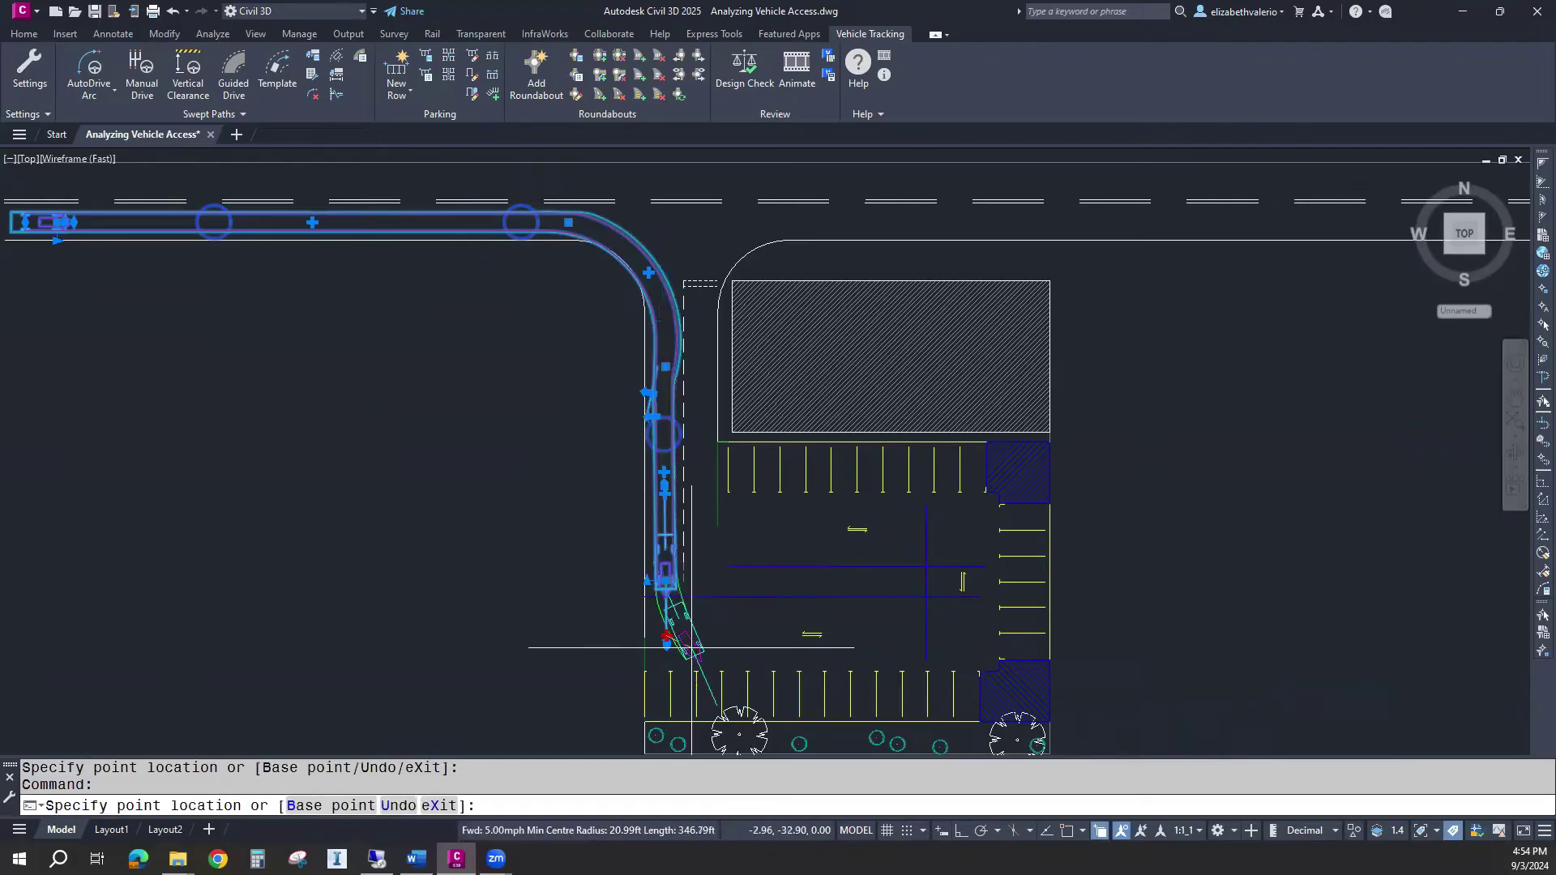
click(760, 647)
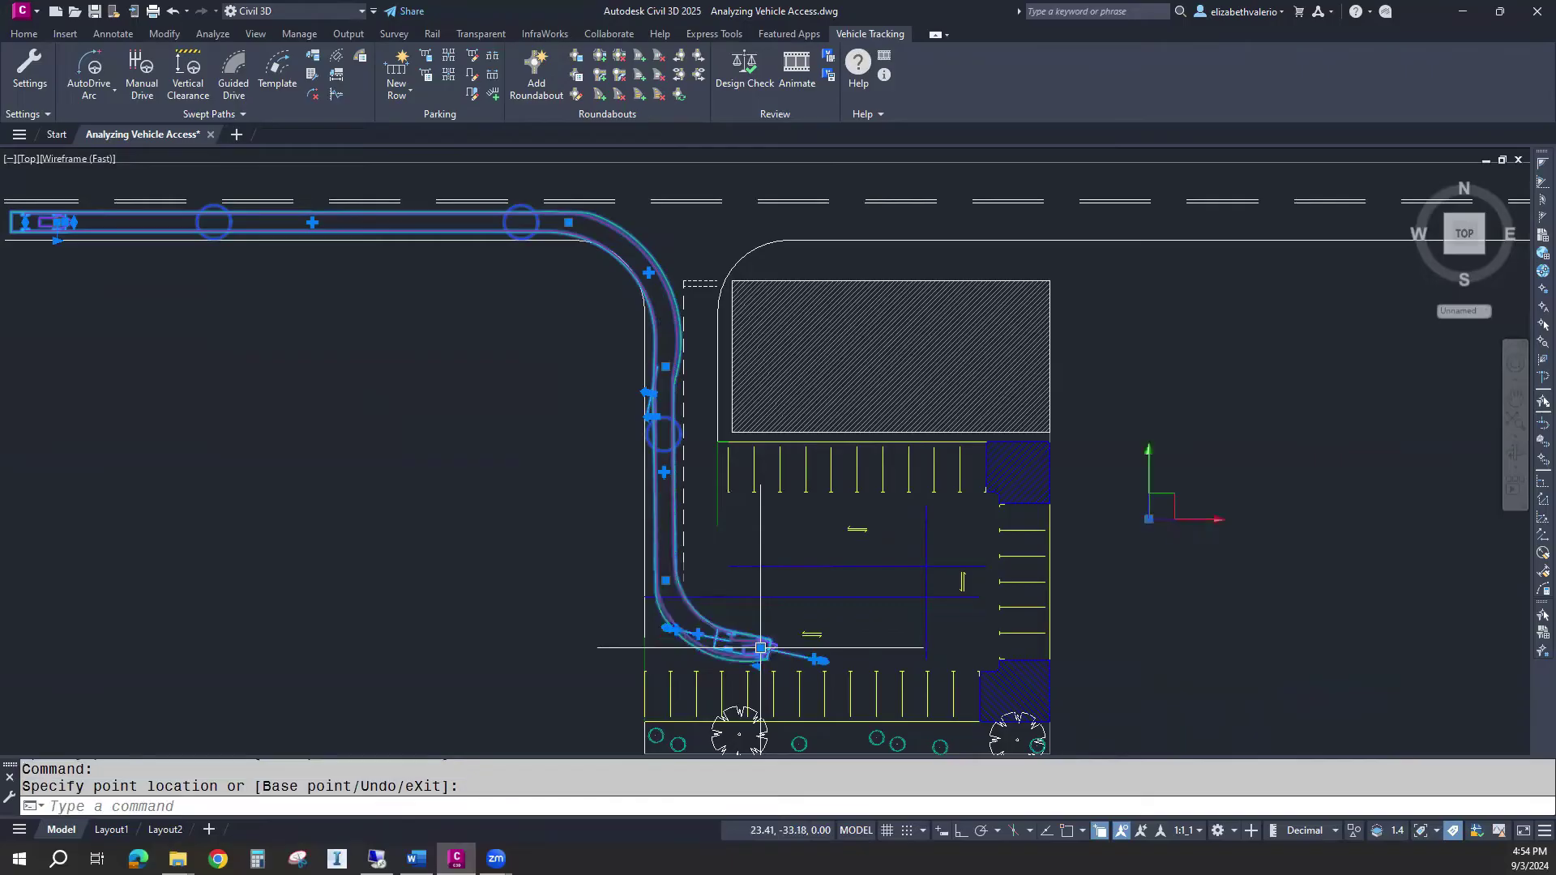
click(760, 648)
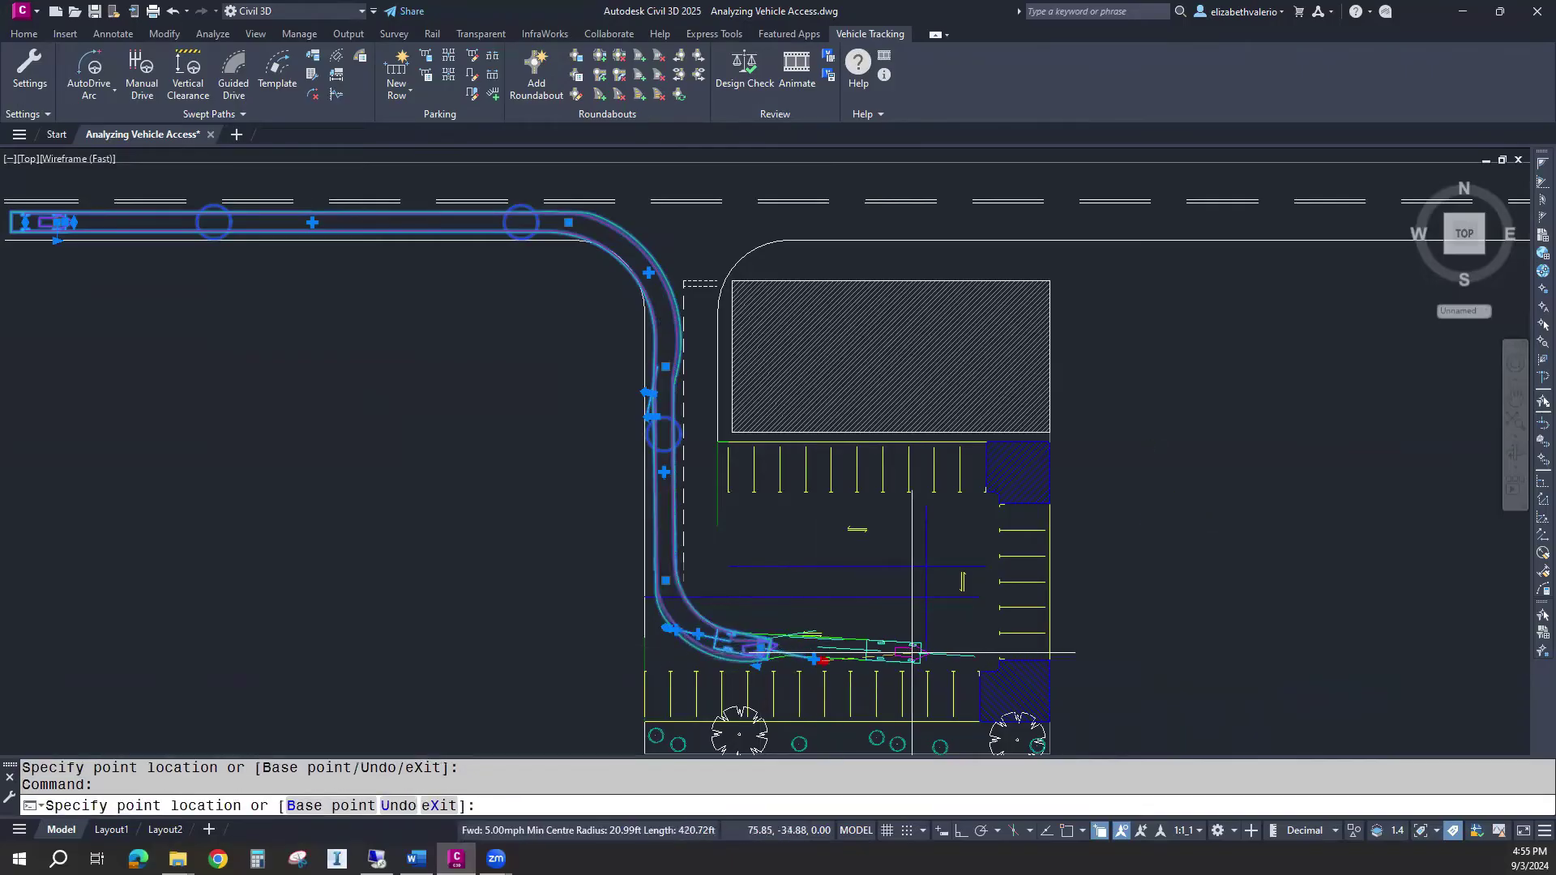
click(923, 651)
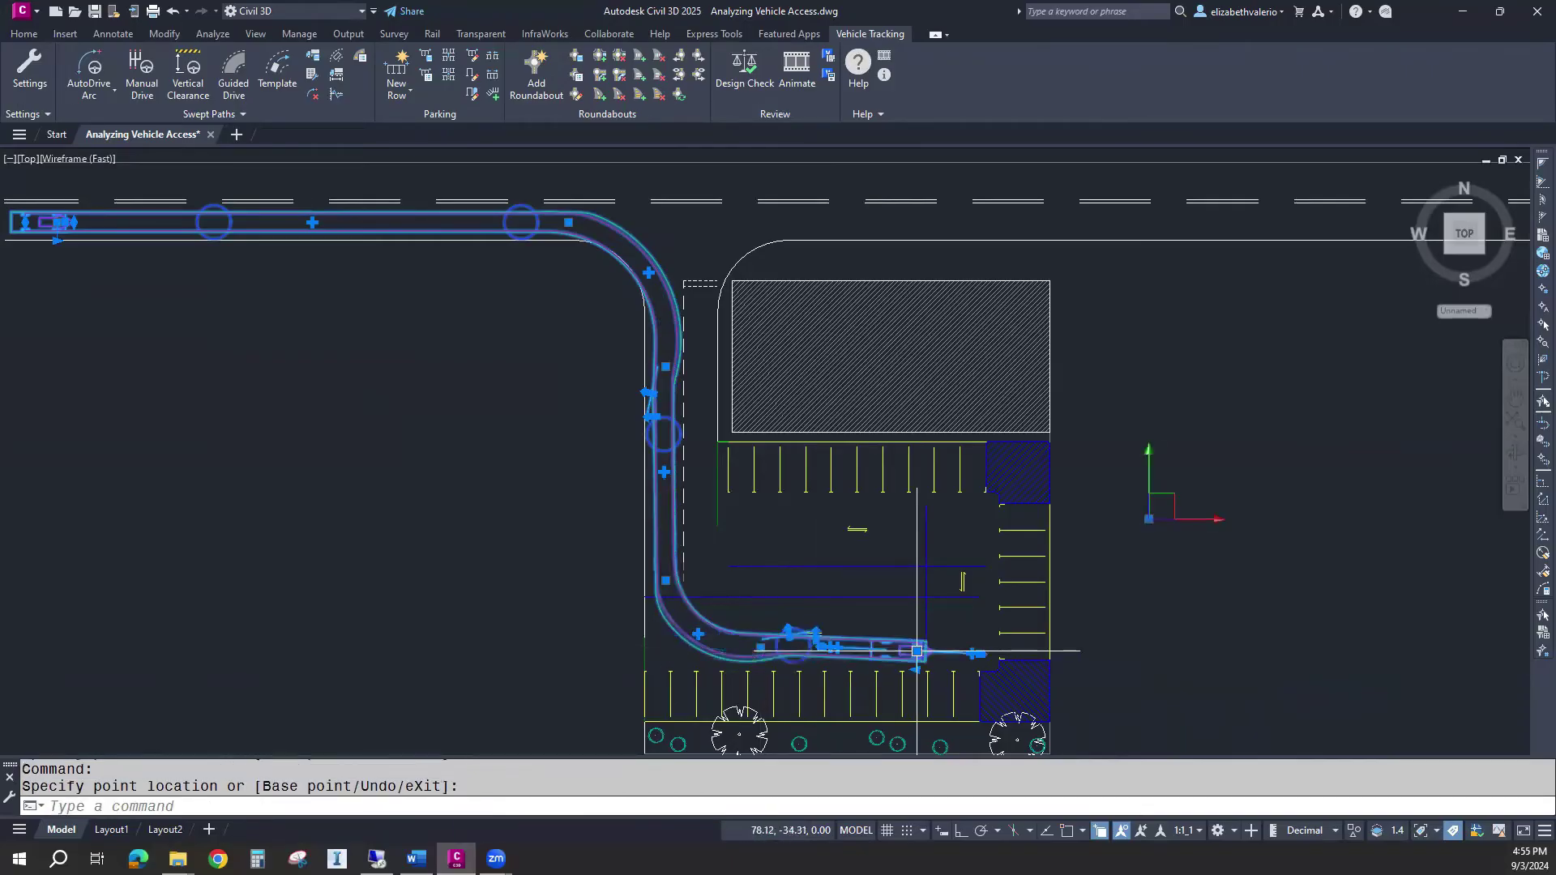
click(972, 653)
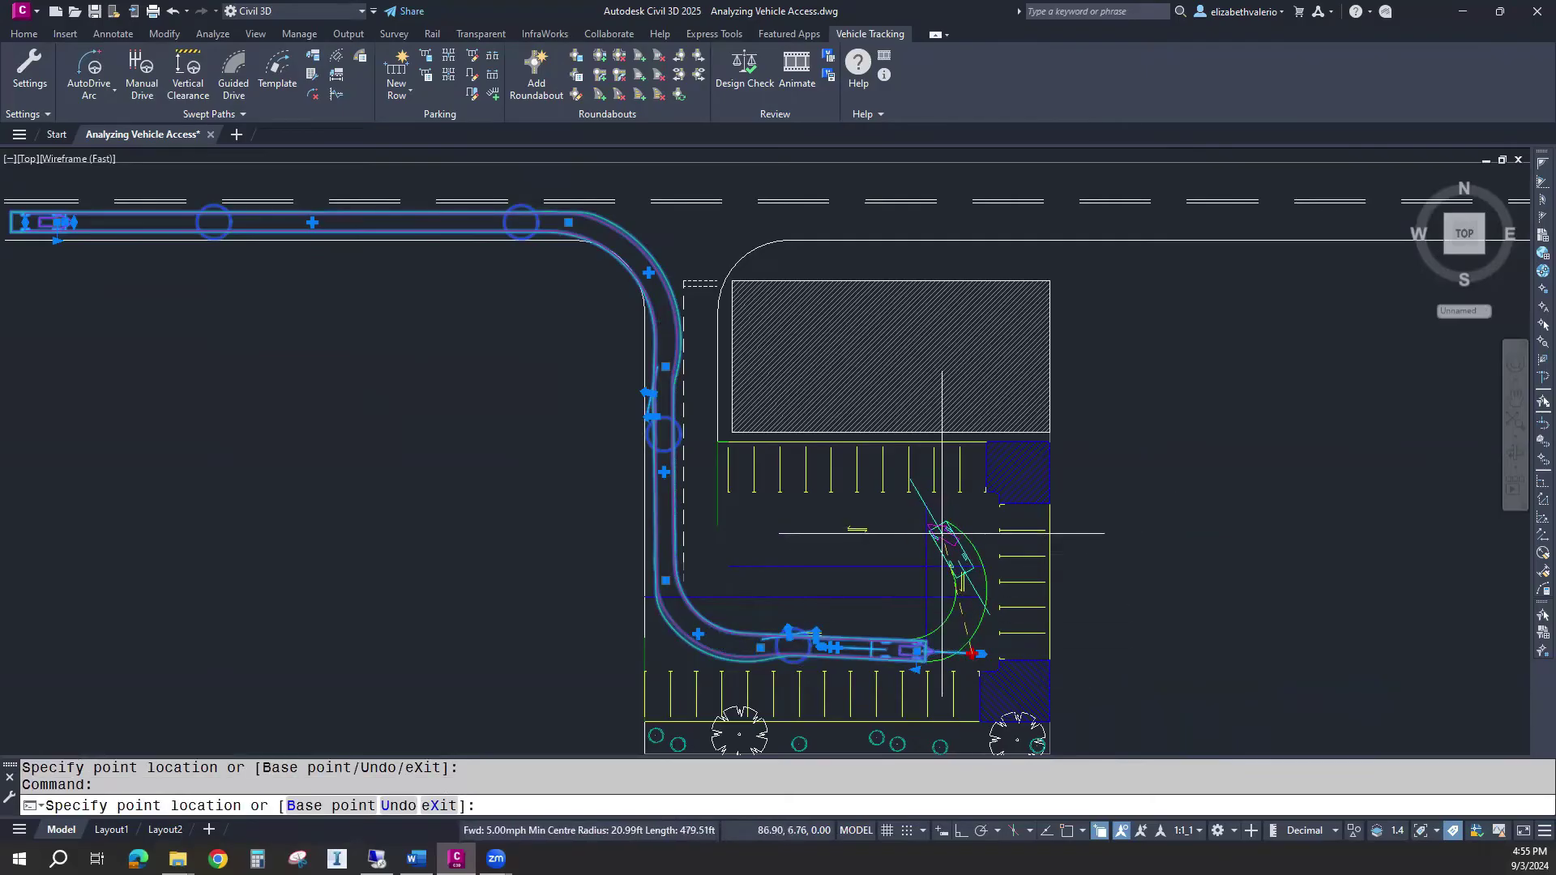
click(941, 531)
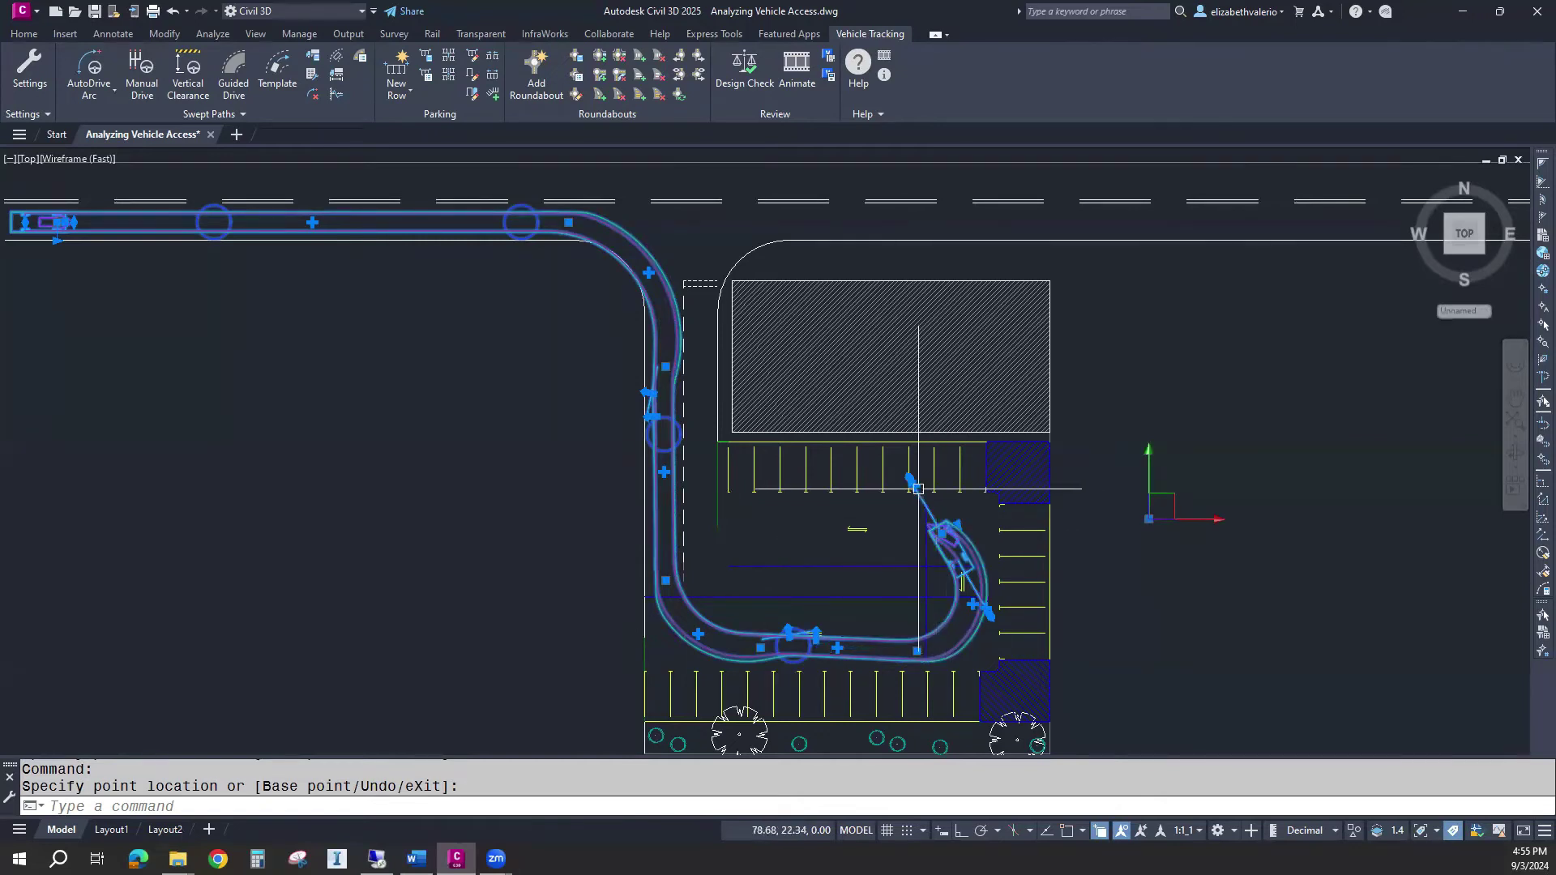
- Curve the path west and extend it along the aisle south of the north parking row
click(885, 500)
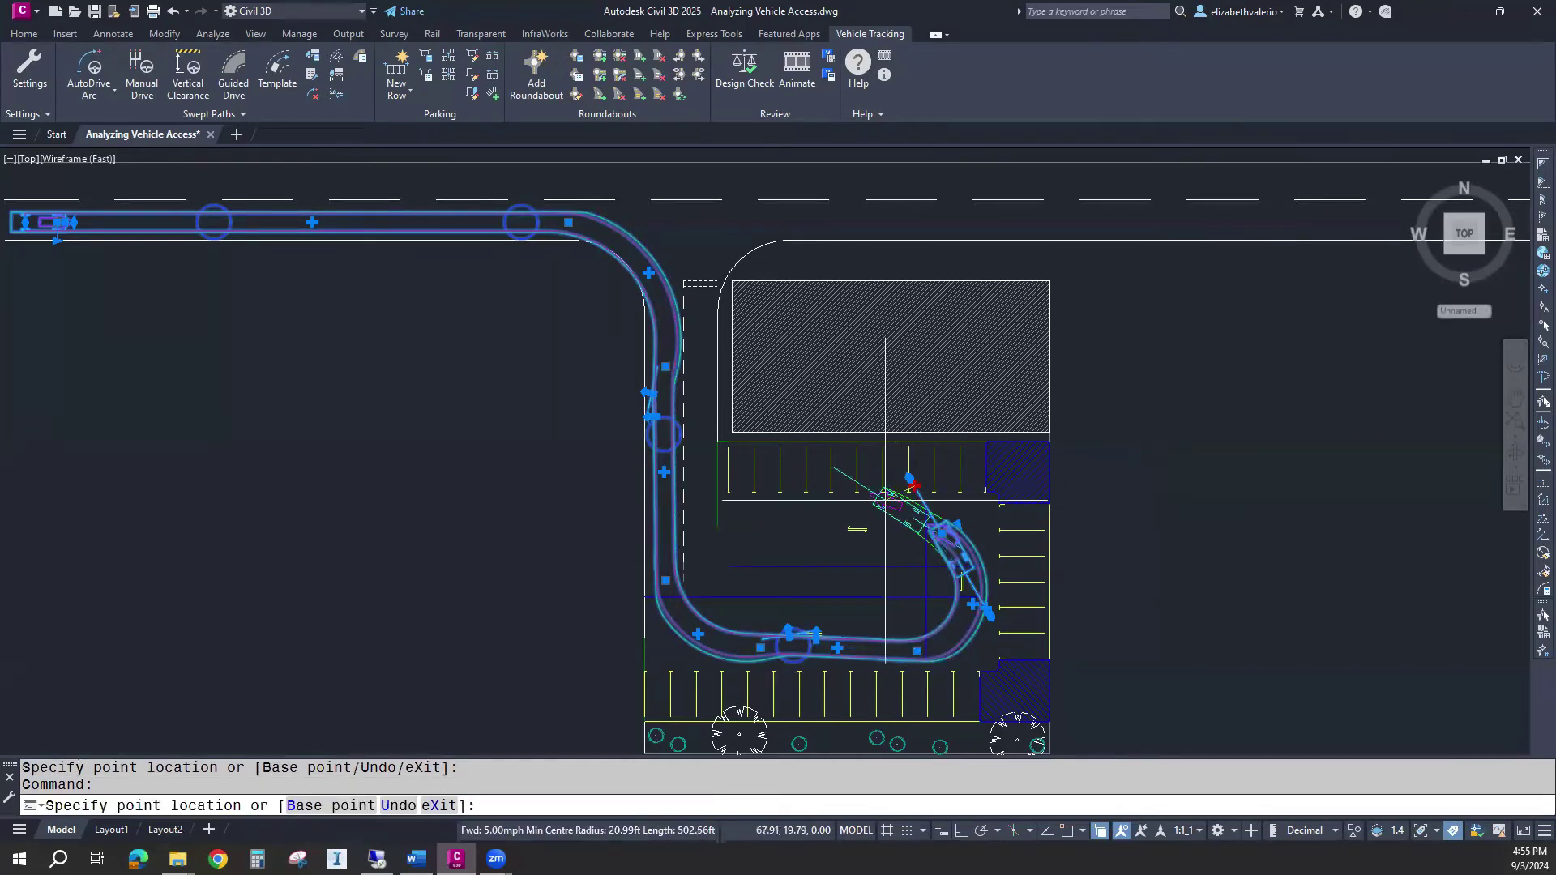
click(848, 521)
key(Return)
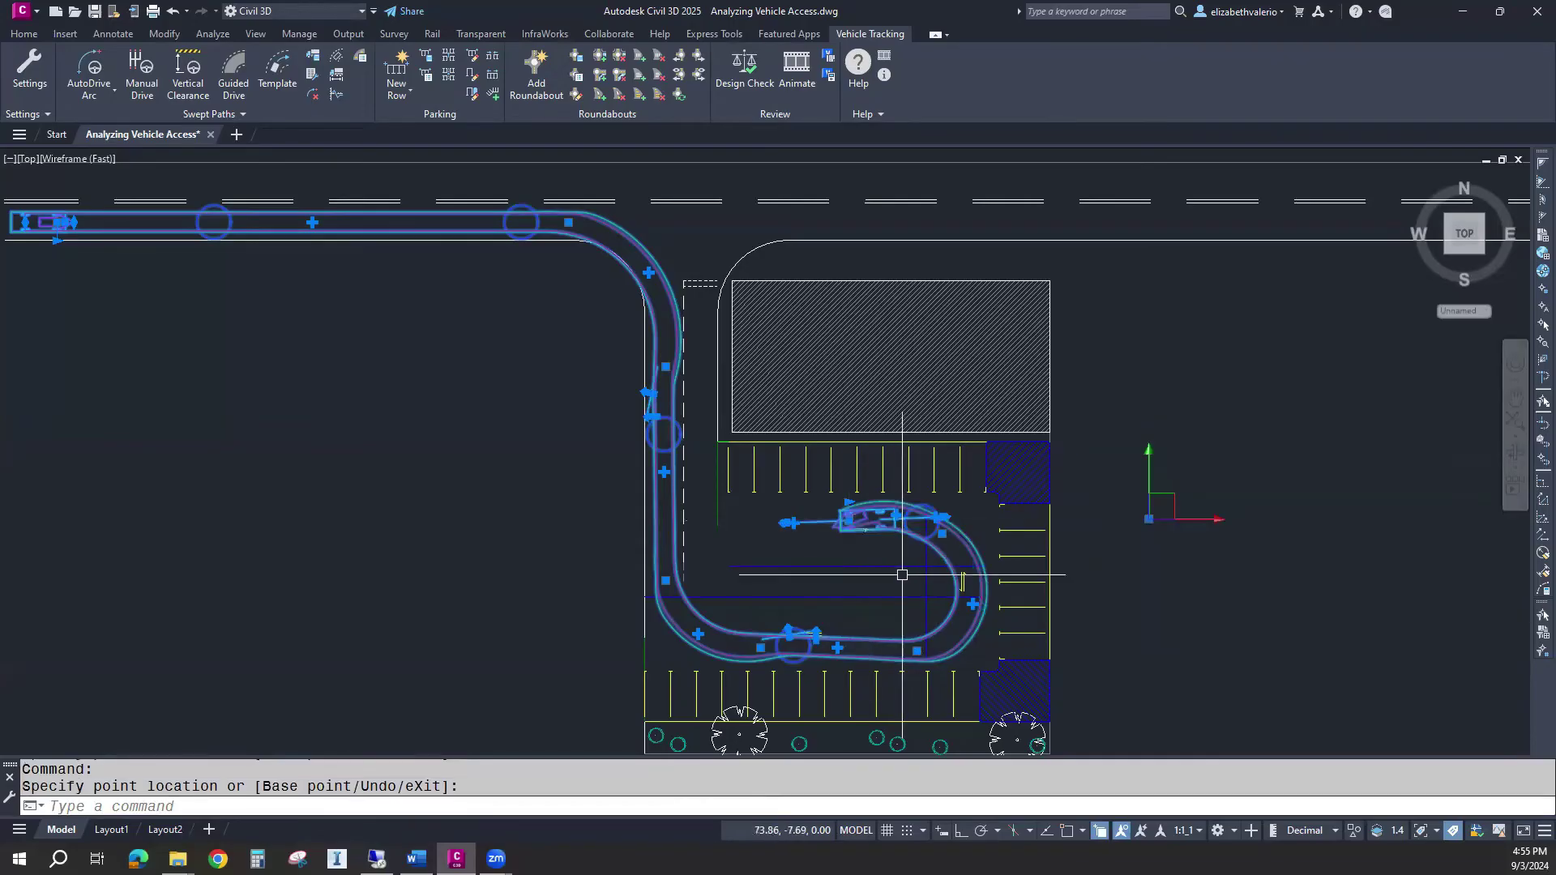
- Extend the path with a turn north into a bay near the west end of the north parking row
scroll(806, 539, up, 2)
scroll(810, 537, up, 2)
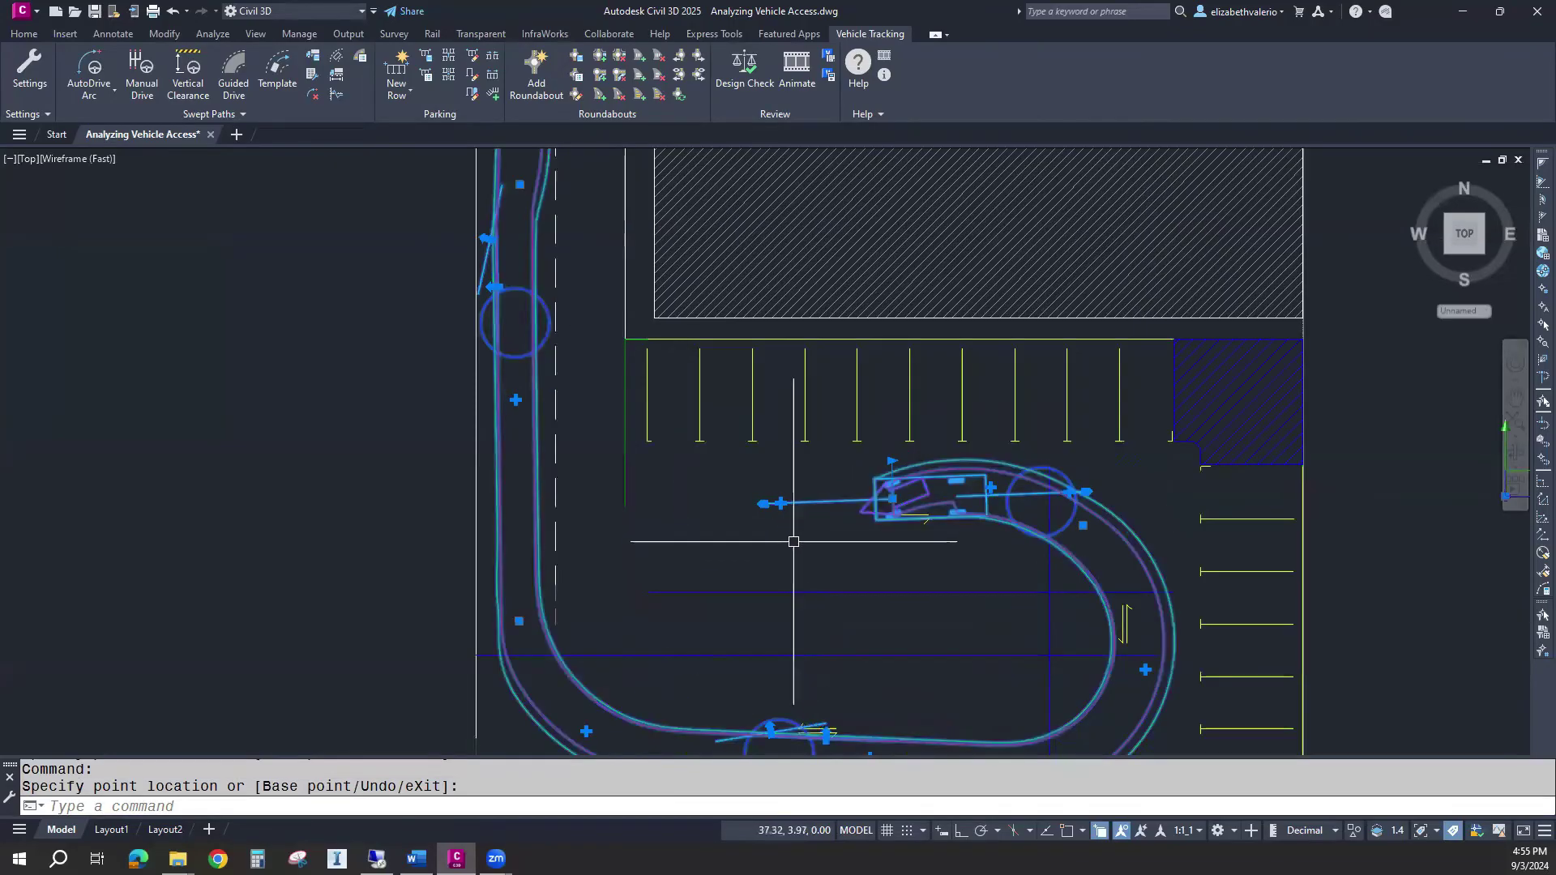
click(780, 502)
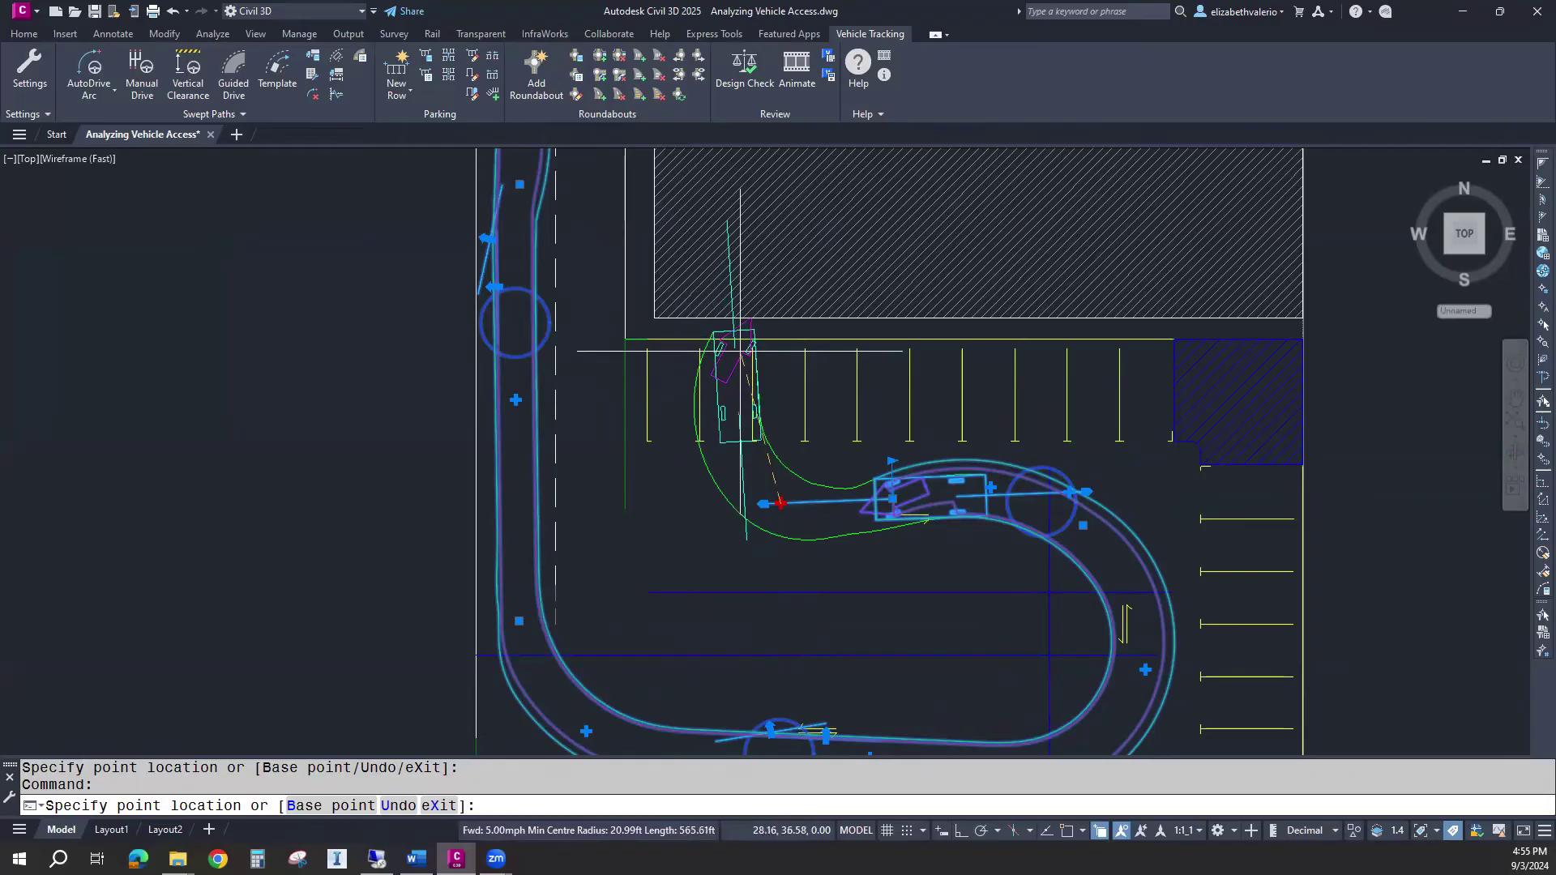
click(737, 344)
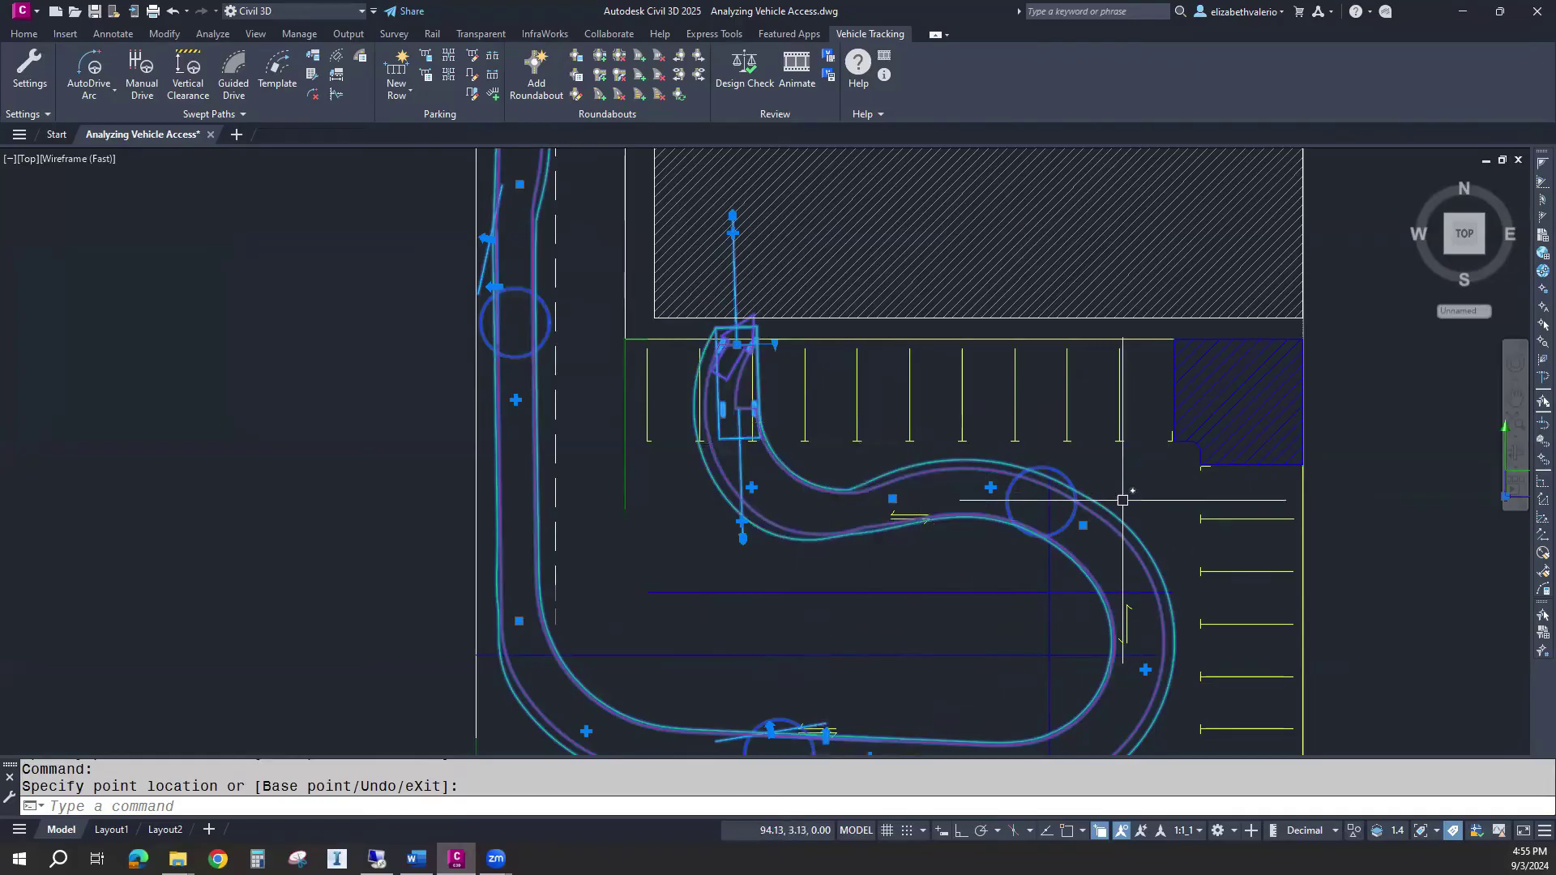
- Slightly shift the path point in the northern aisle ahead of the turn into the bay, and finish editing the path
click(892, 498)
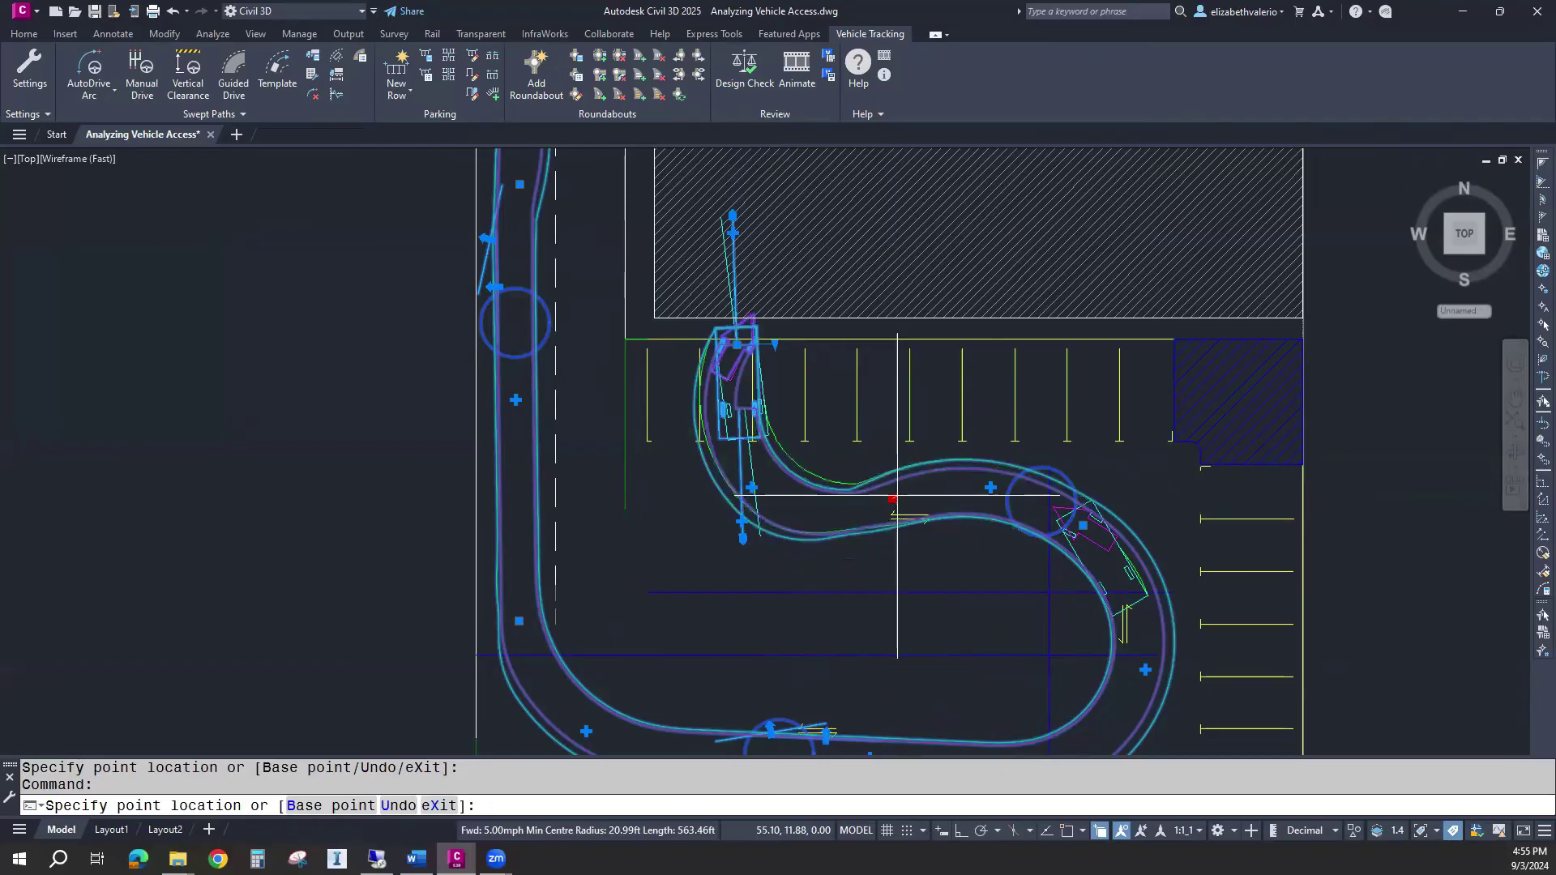
key(Escape)
click(892, 499)
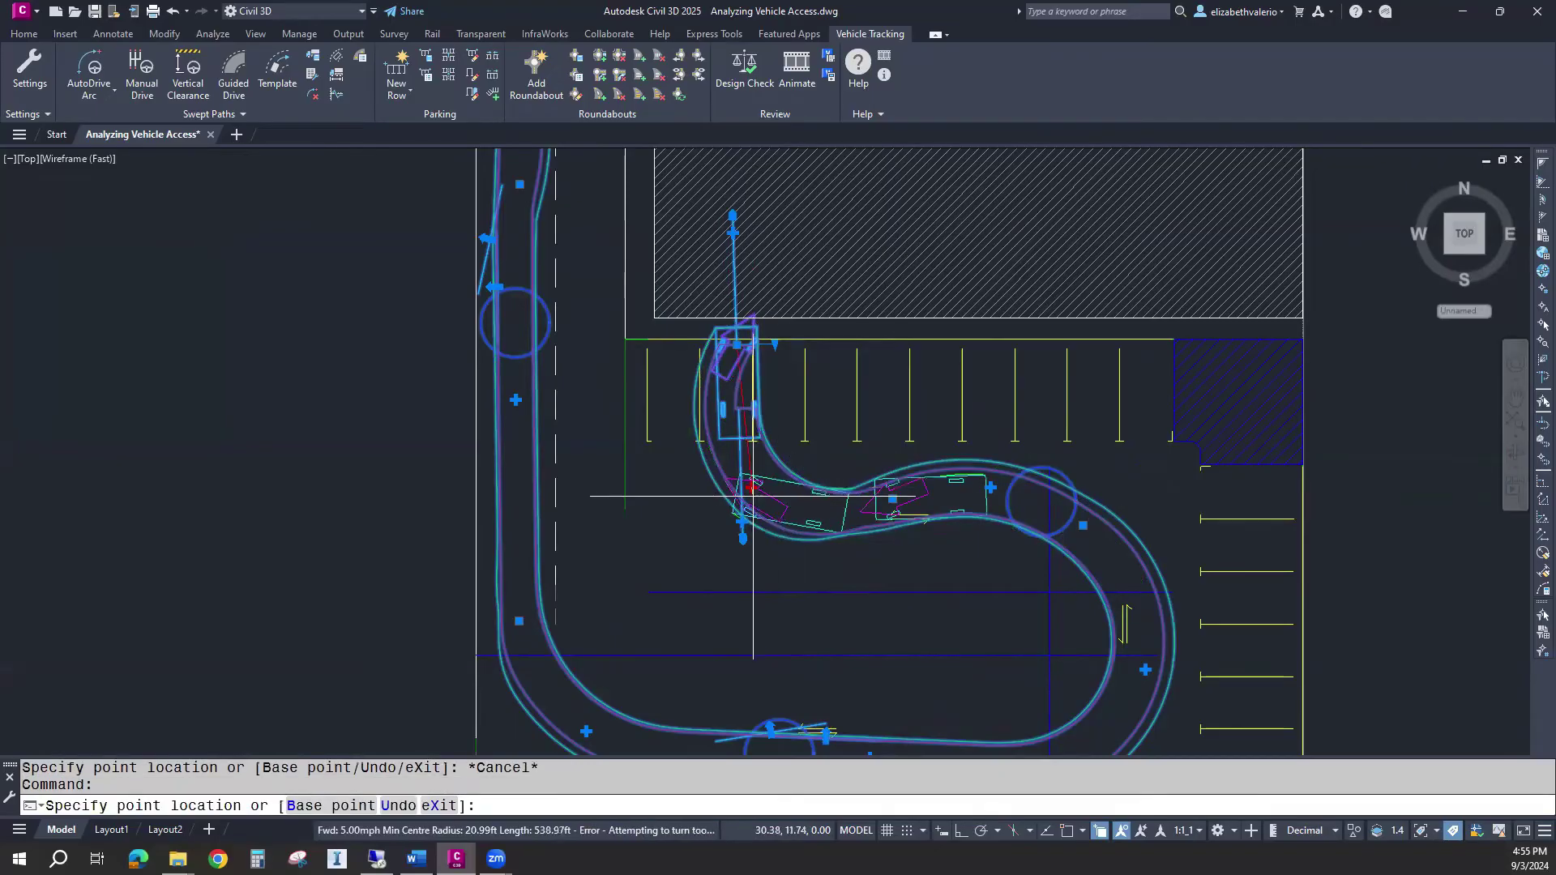
key(Escape)
key(Escape)
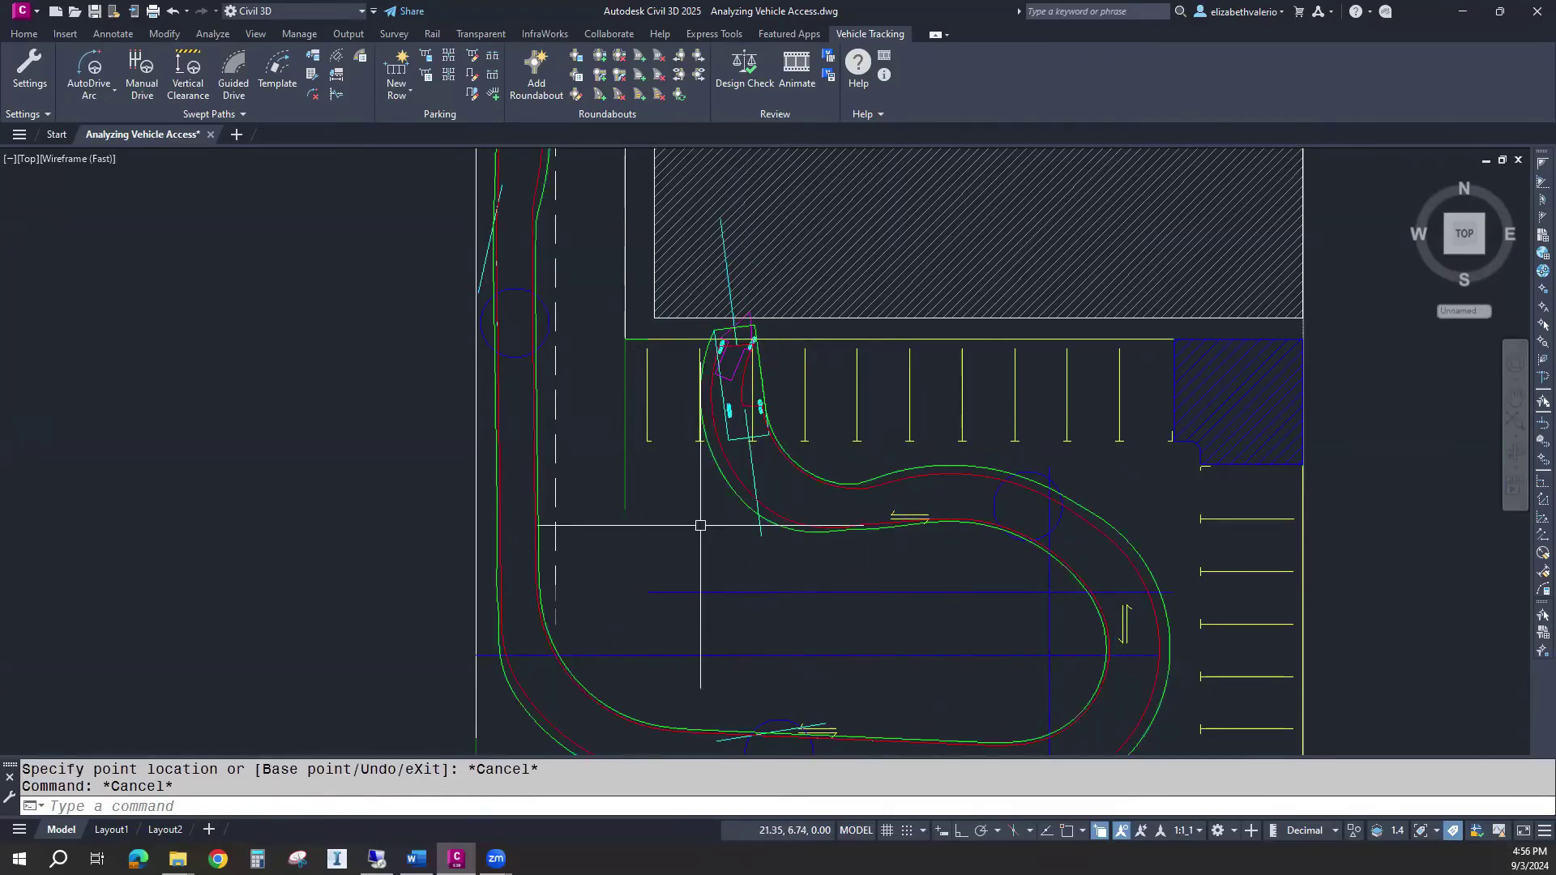
scroll(729, 535, down, 2)
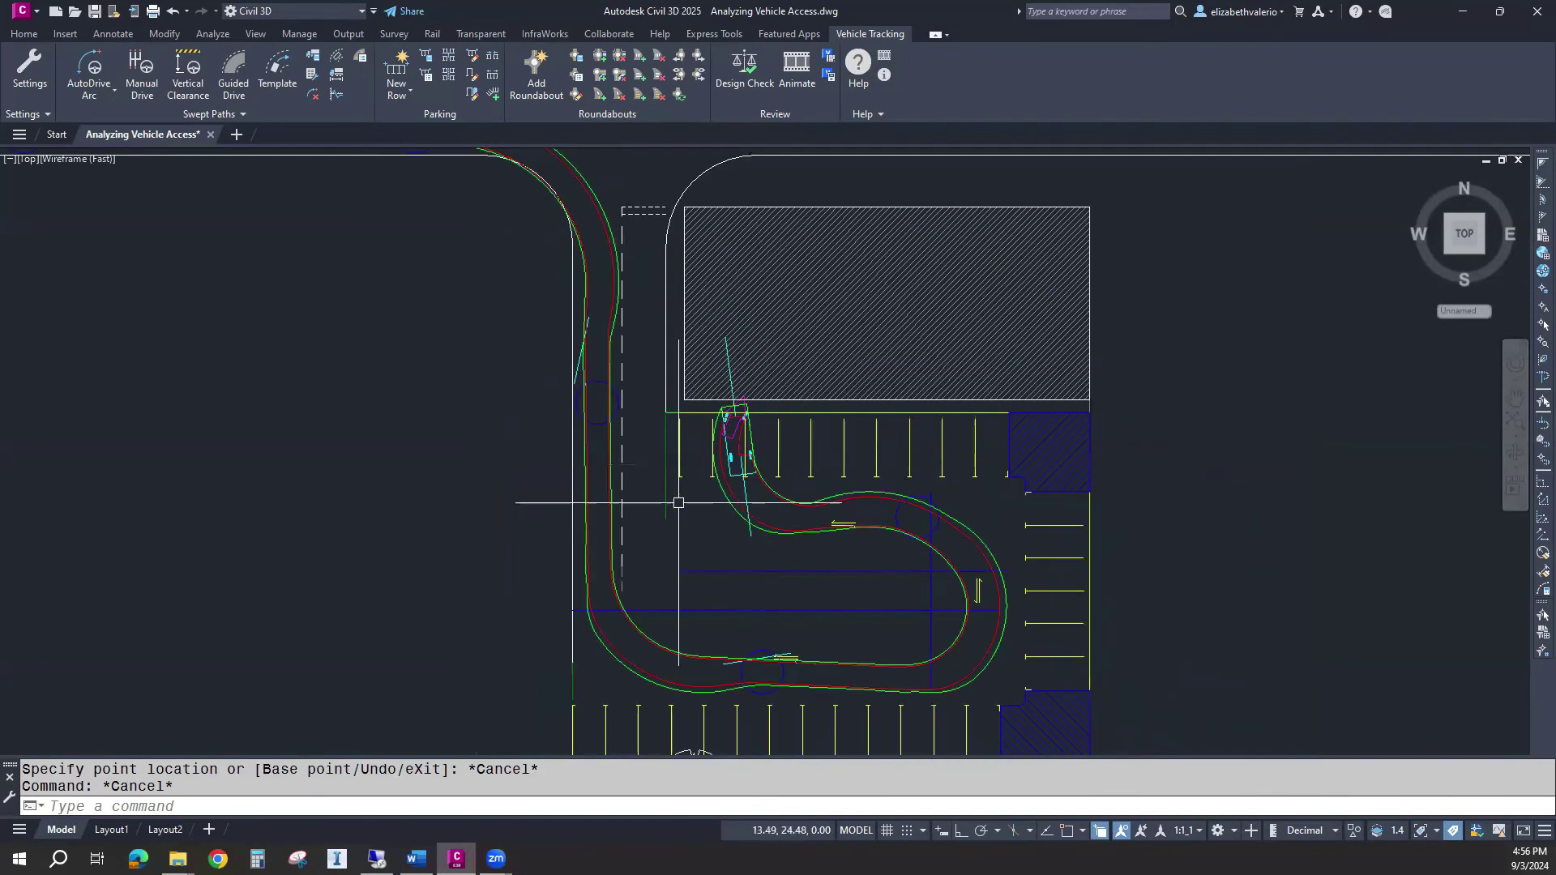
key(ctrl+z)
scroll(897, 556, down, 2)
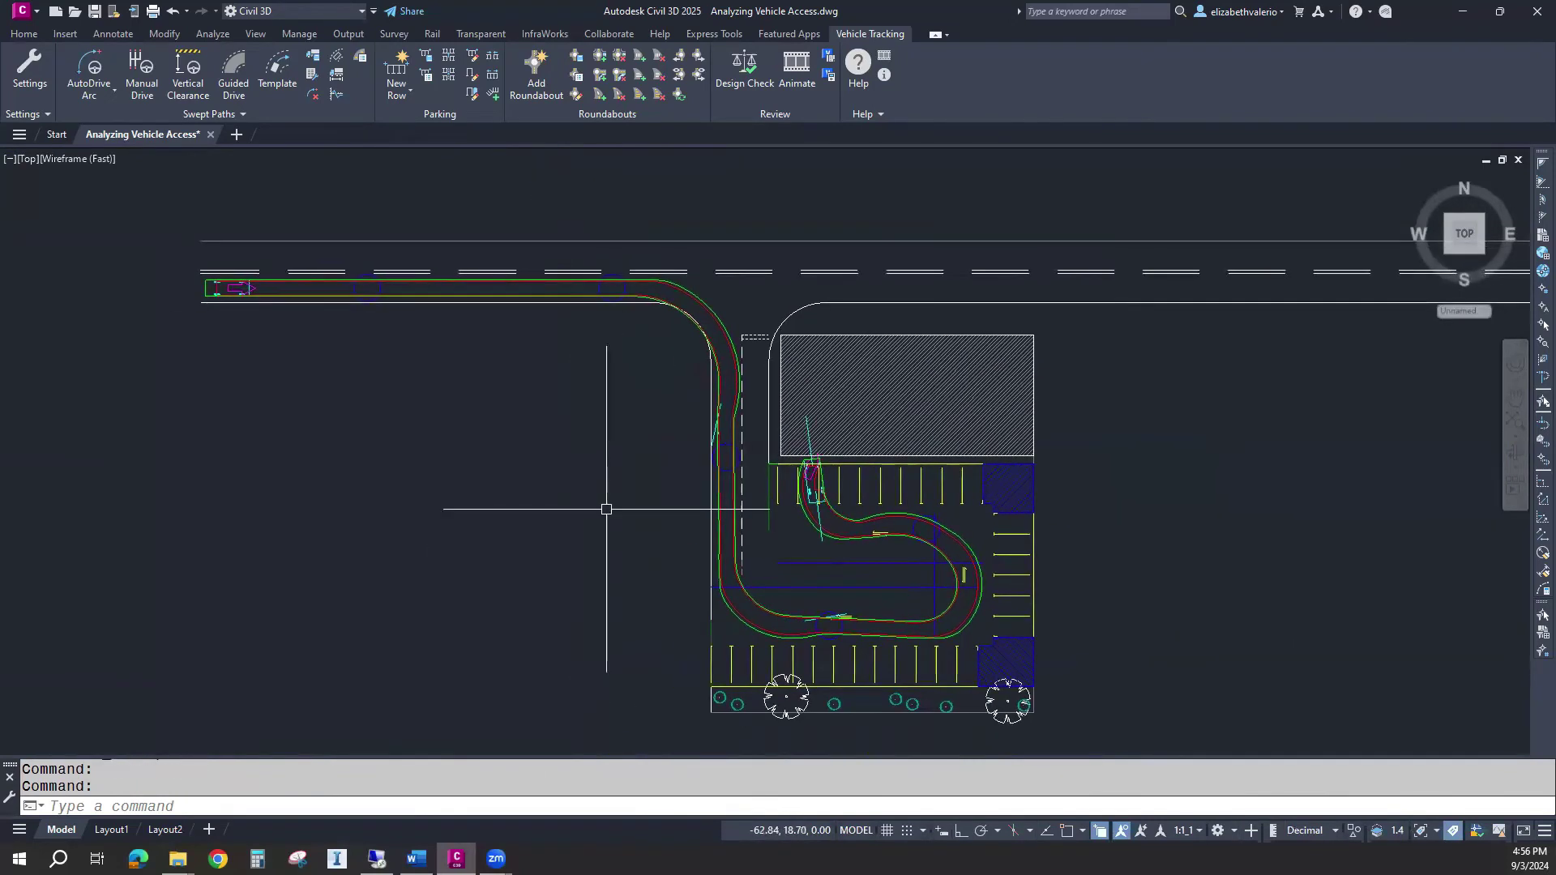
- Open the animation of the passenger car's swept path and display it in 3D with the camera controls
click(698, 300)
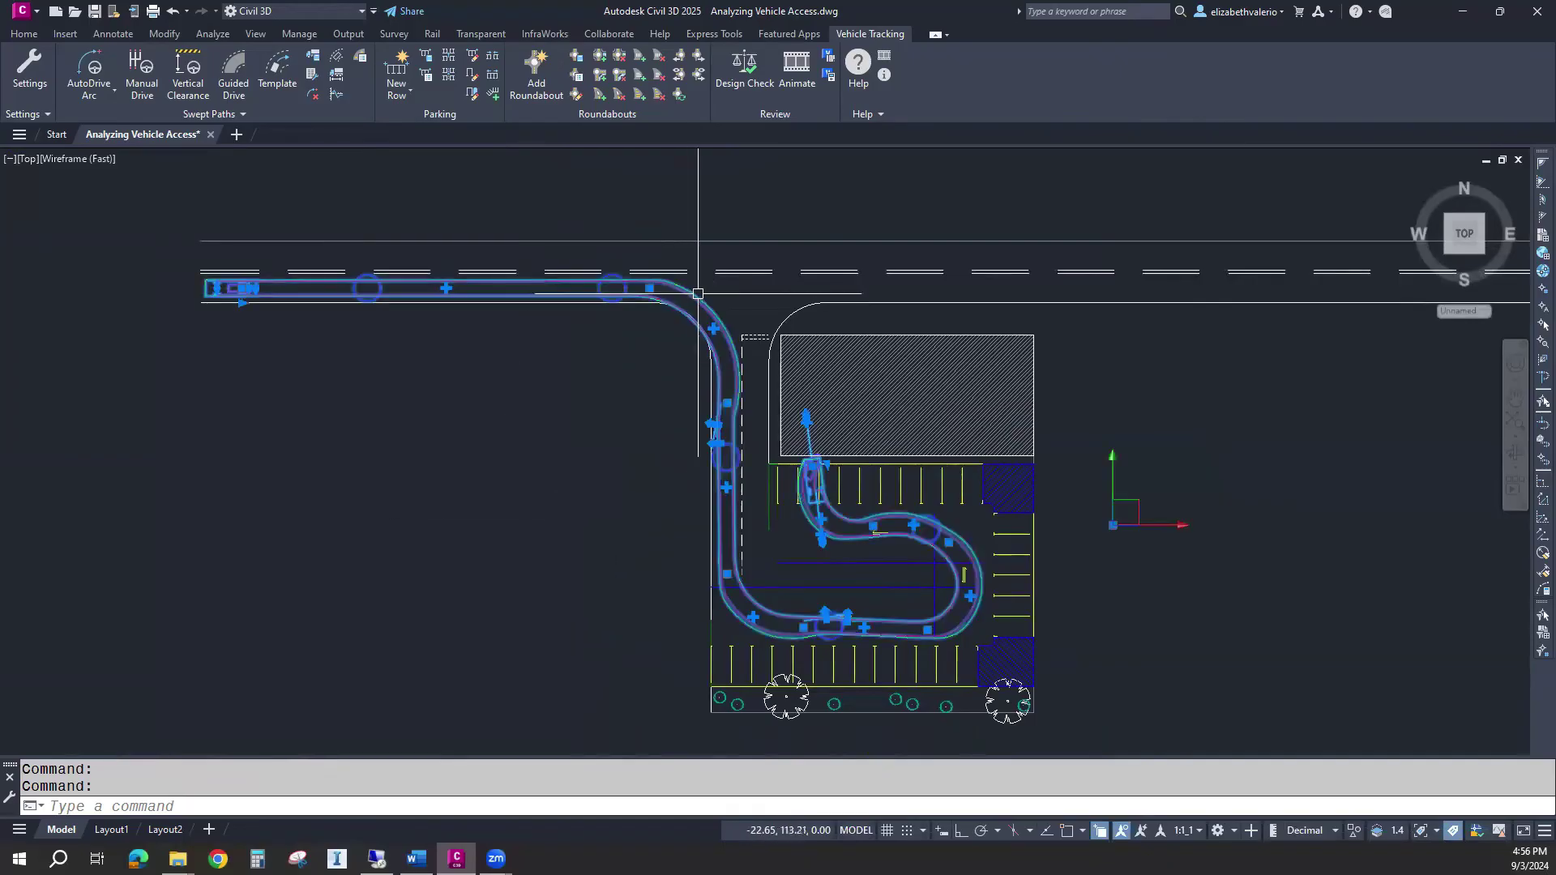
click(795, 73)
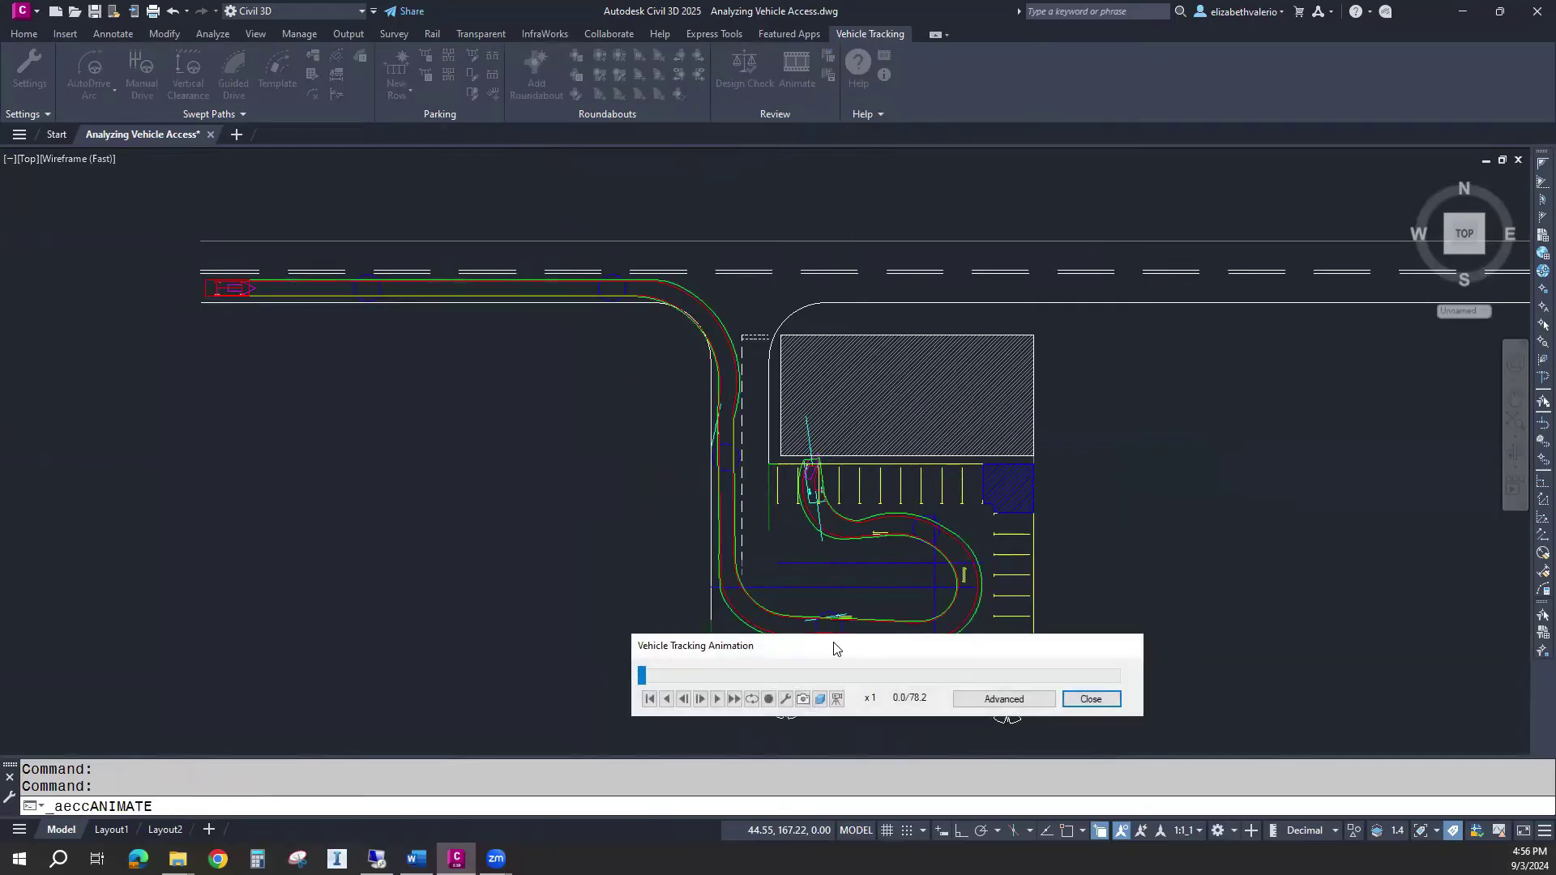
drag(834, 648, 260, 412)
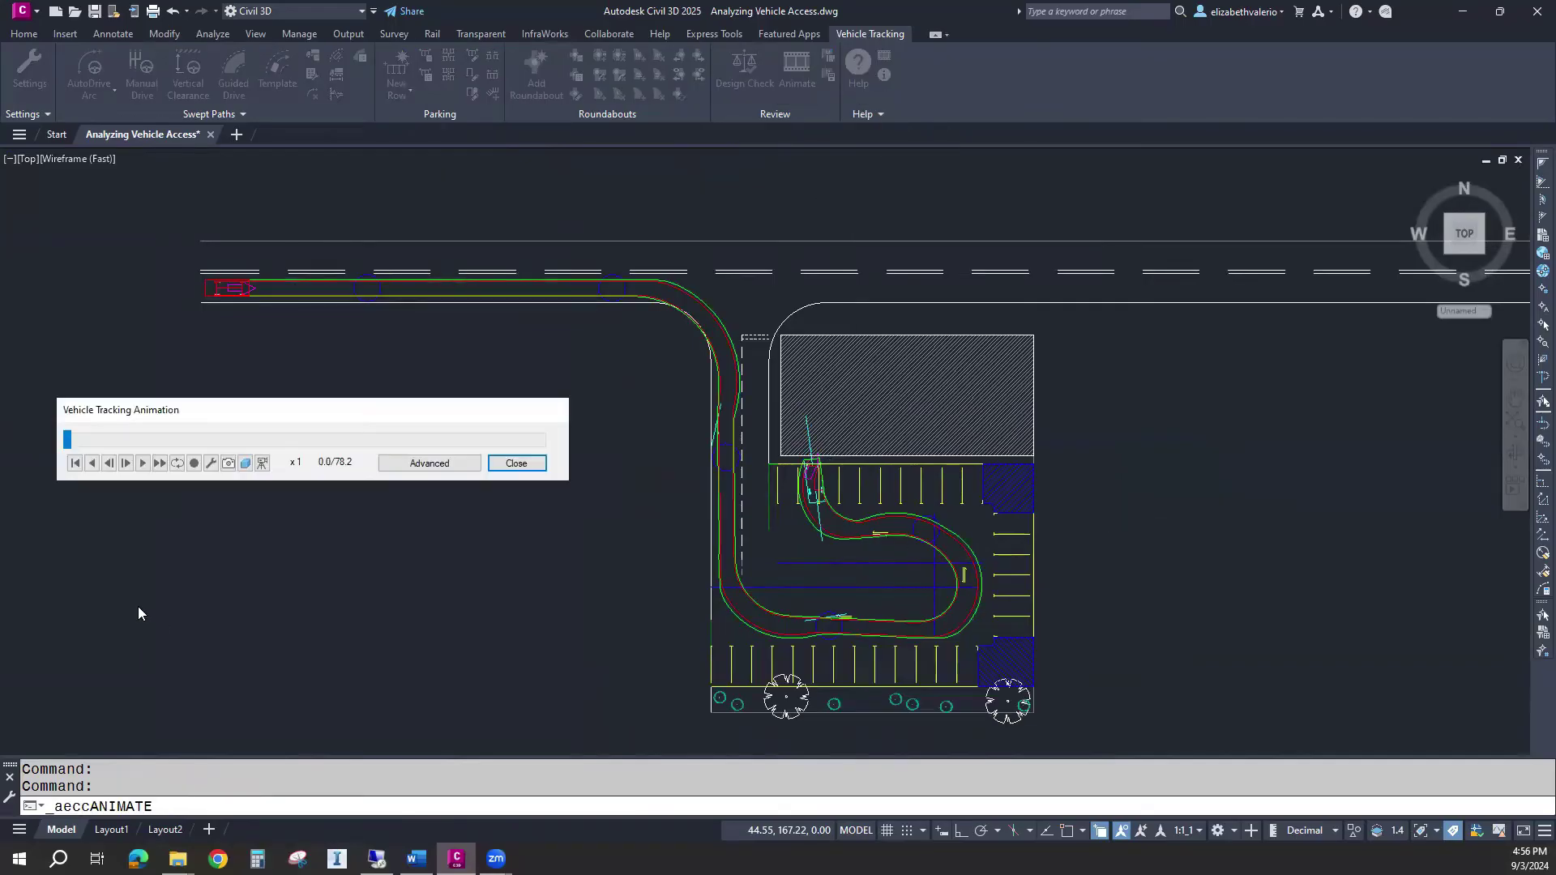
click(141, 463)
click(262, 464)
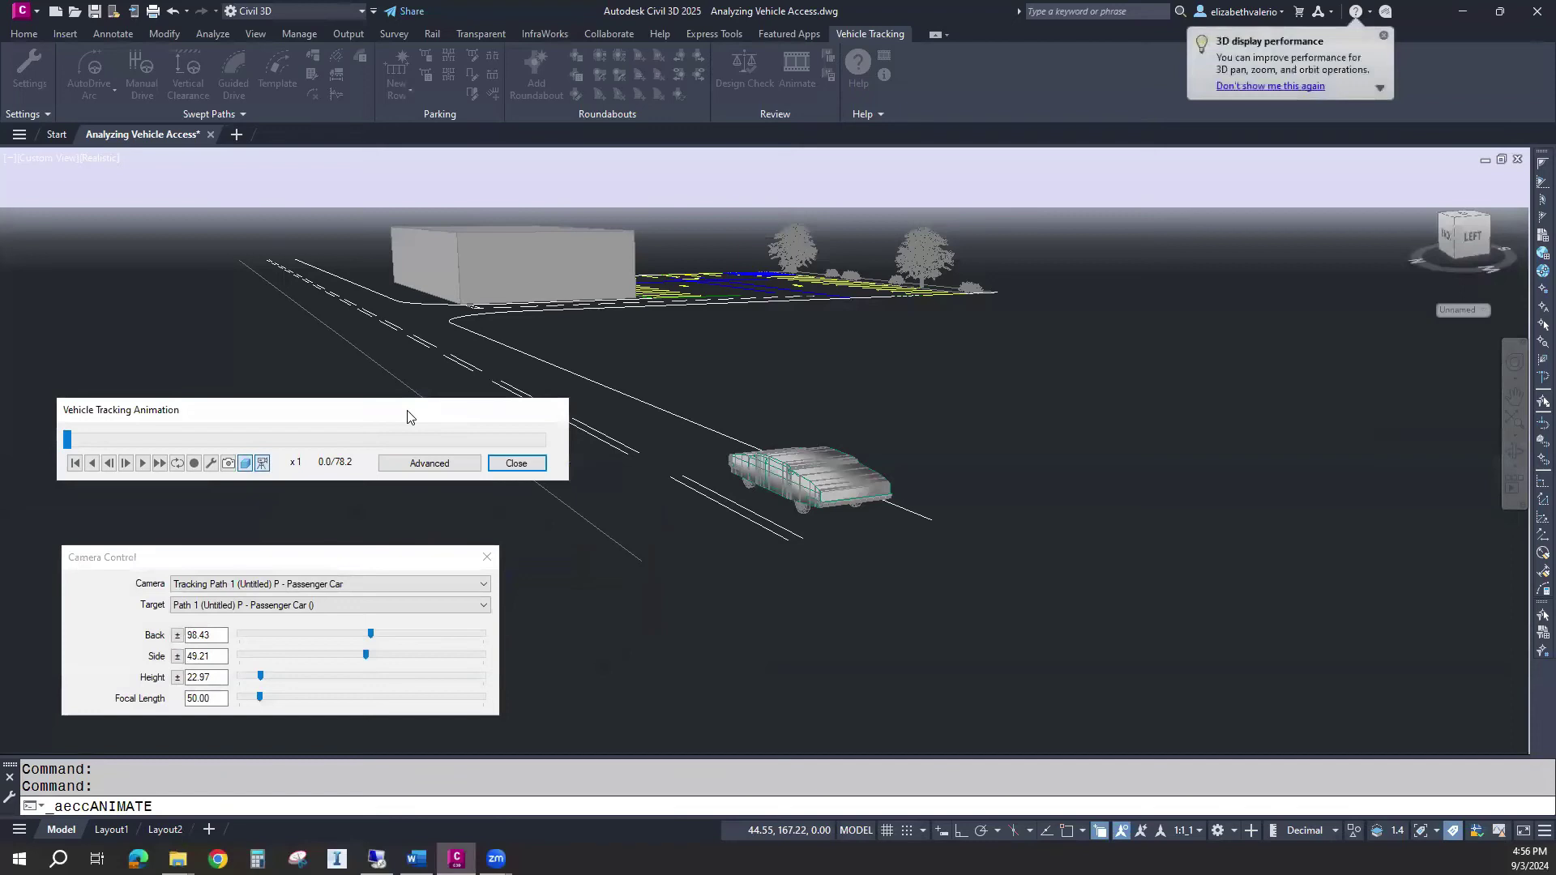
drag(408, 417, 989, 647)
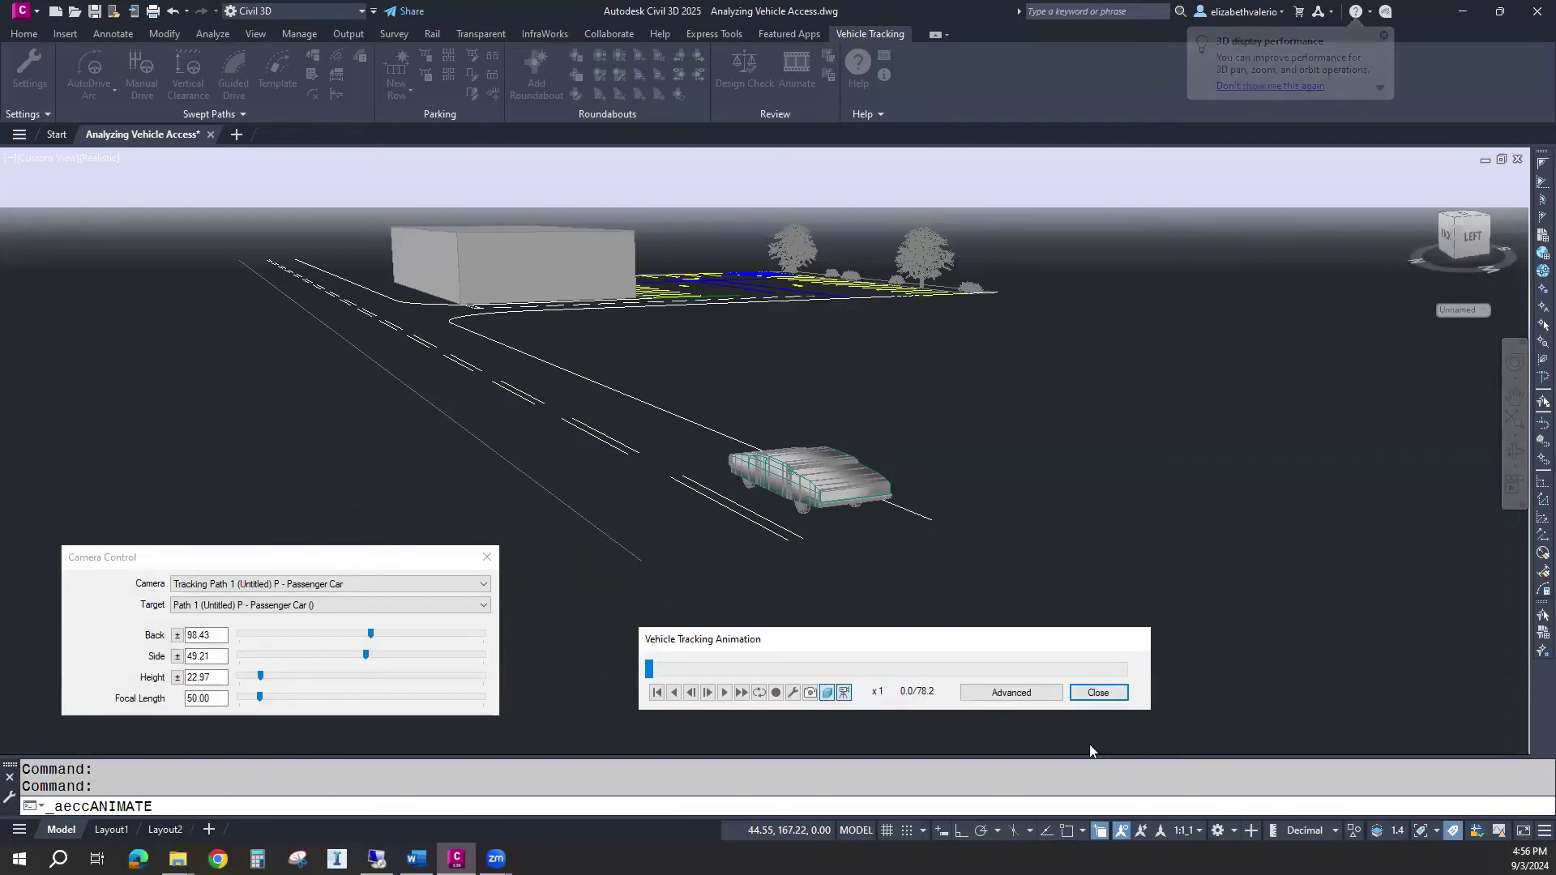
- Play the 3D animation of the car through to the end of the path, speeding playback up to x4
click(826, 692)
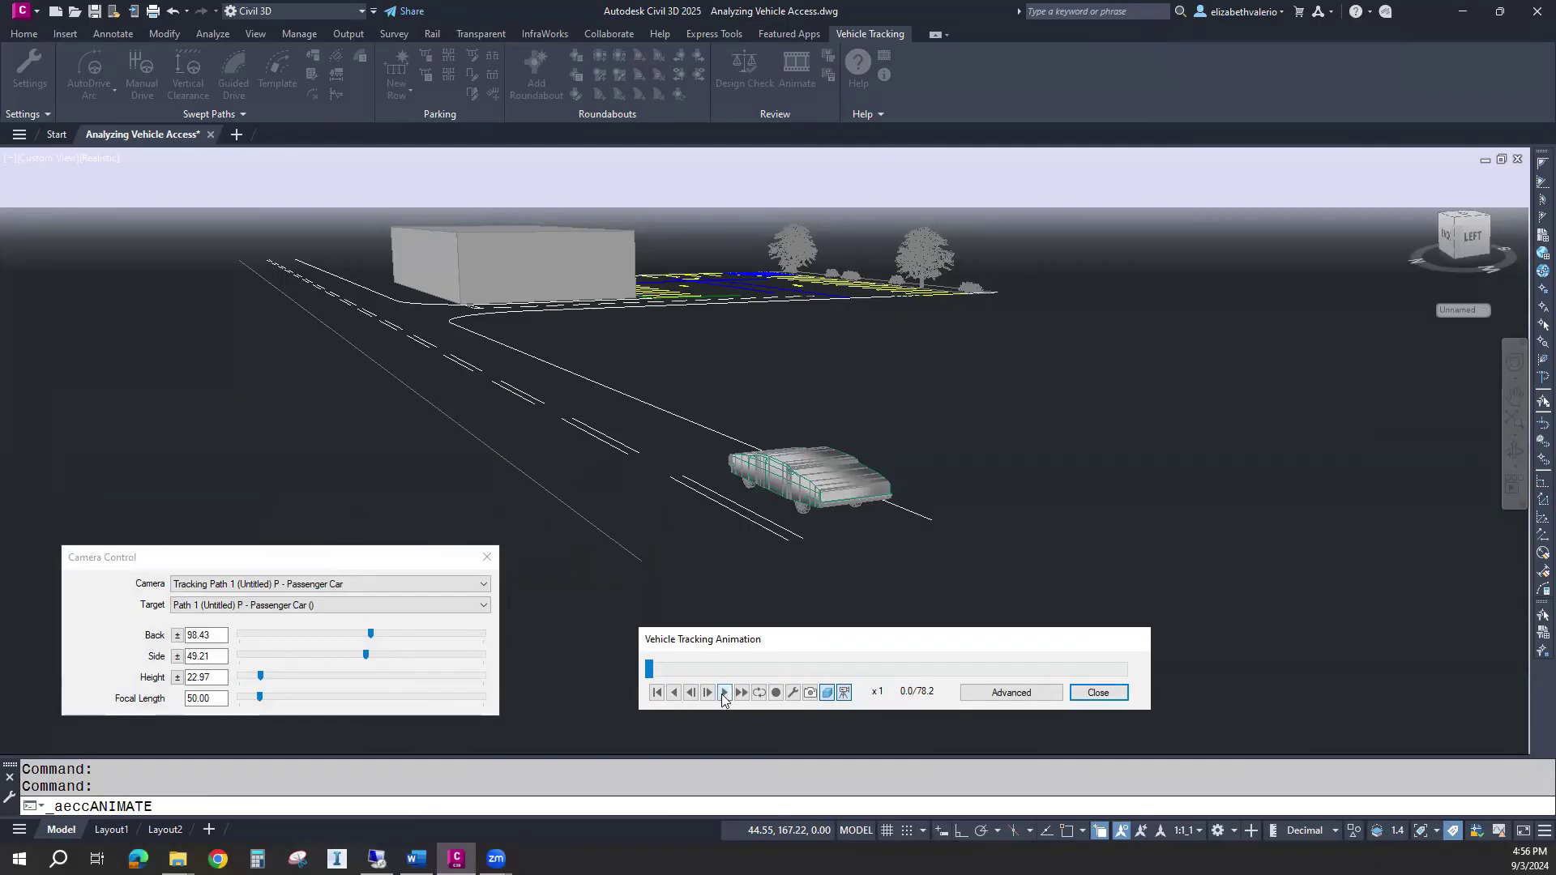
click(724, 693)
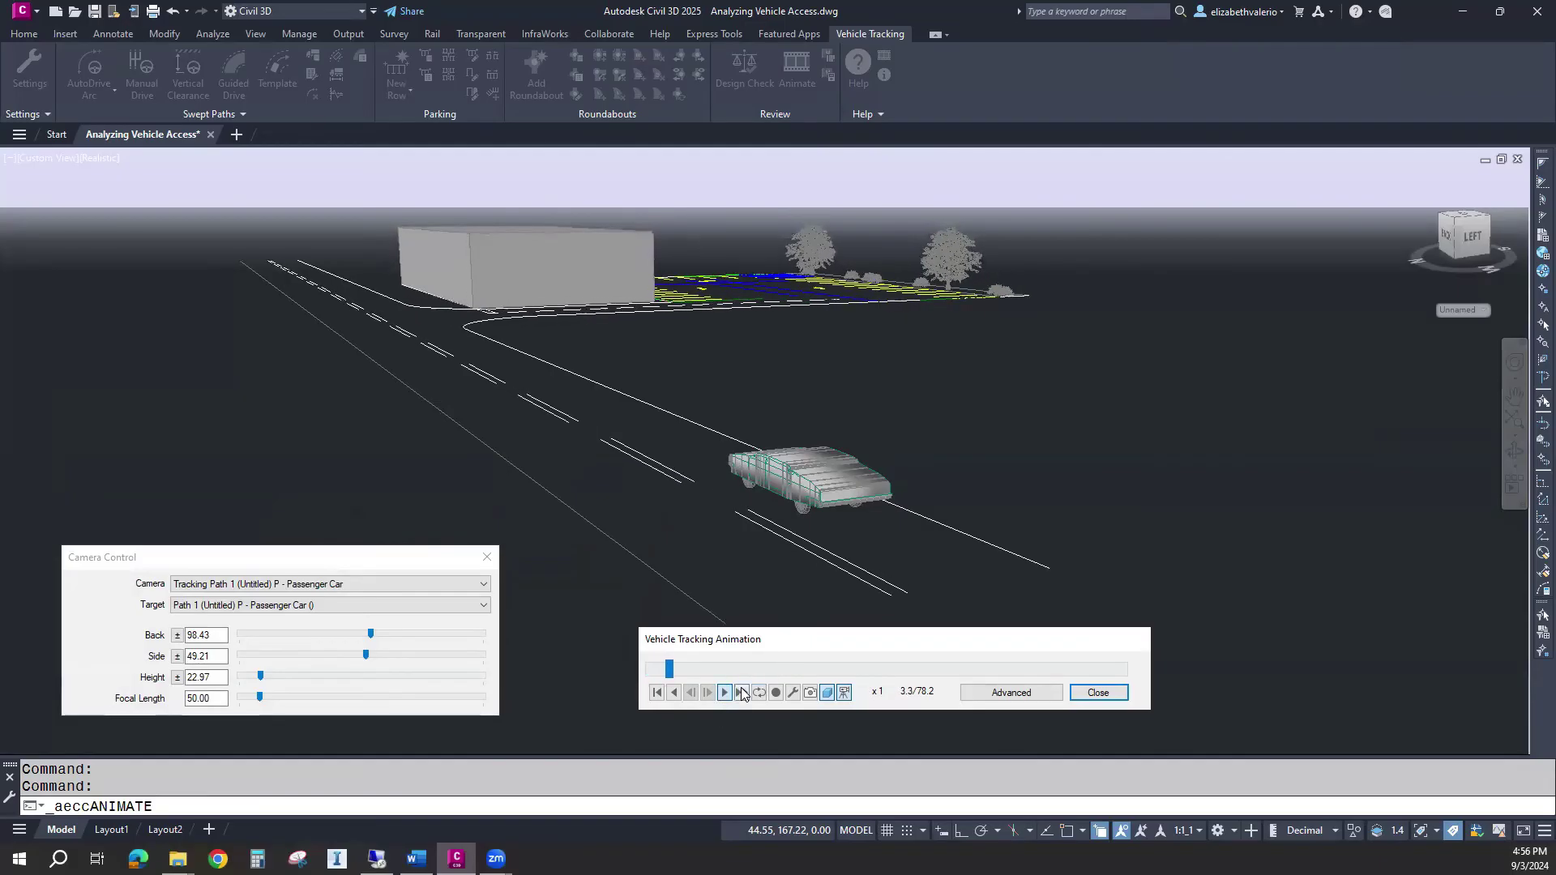
click(741, 693)
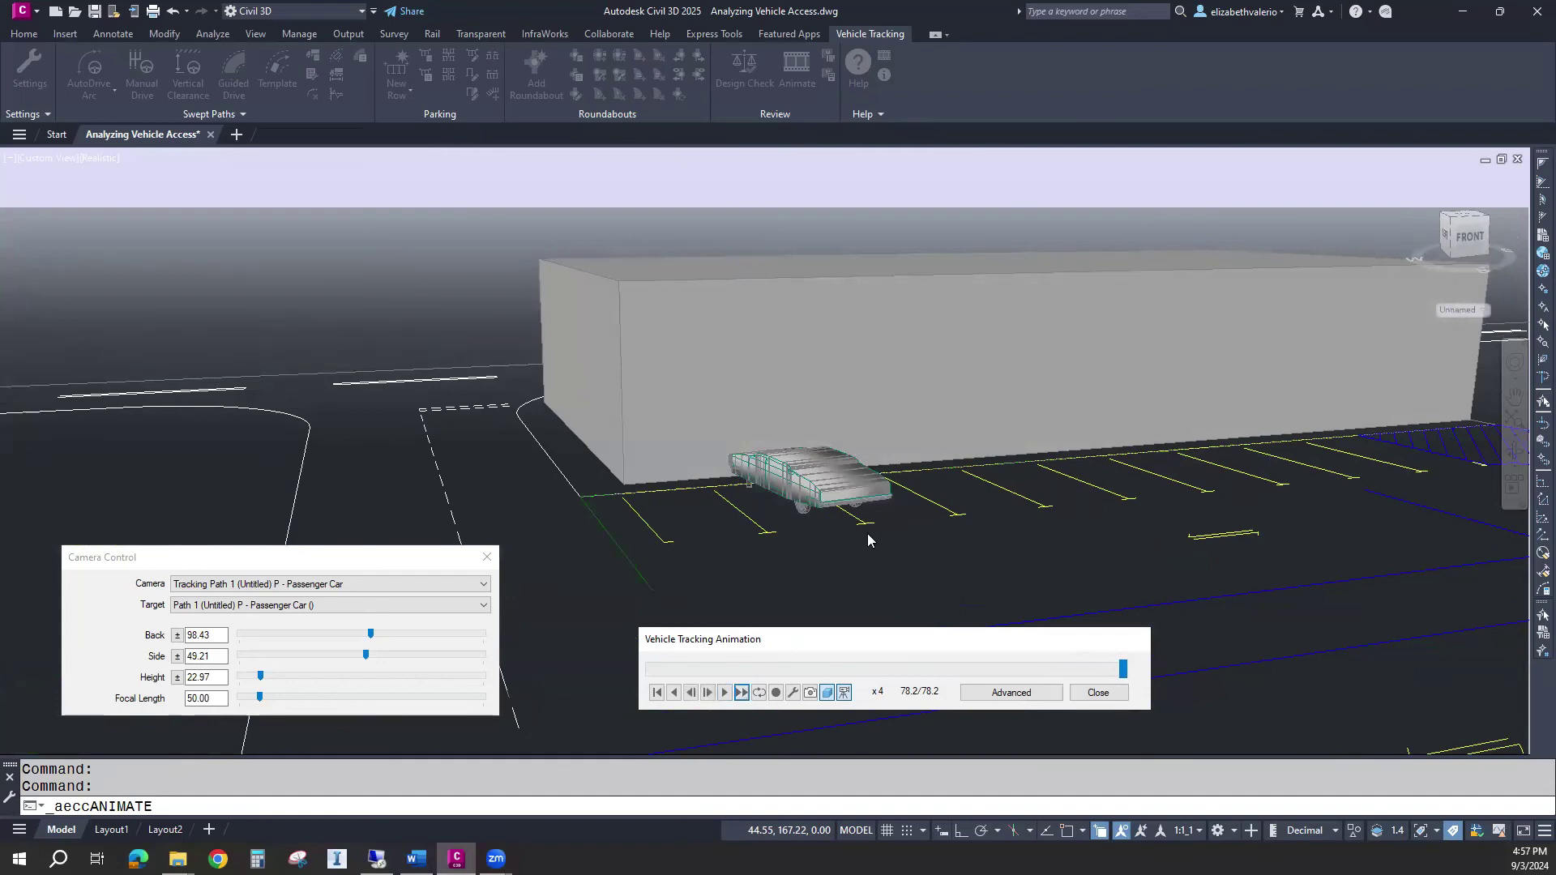
drag(956, 638, 1145, 632)
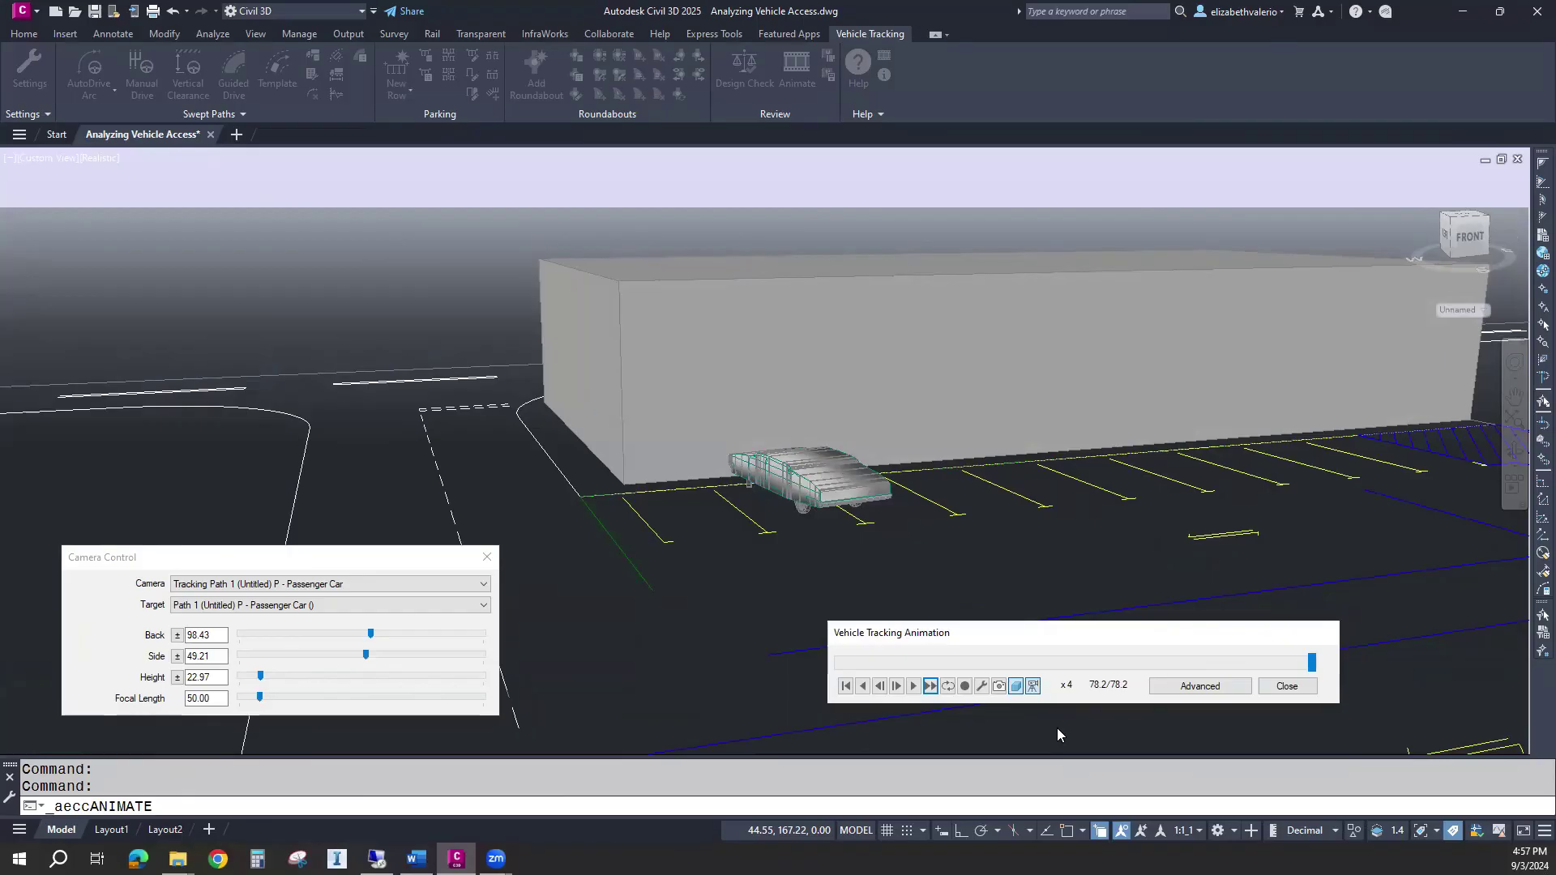
- Close the animation without saving the viewpoint and return to the plan view of the whole site
click(1303, 687)
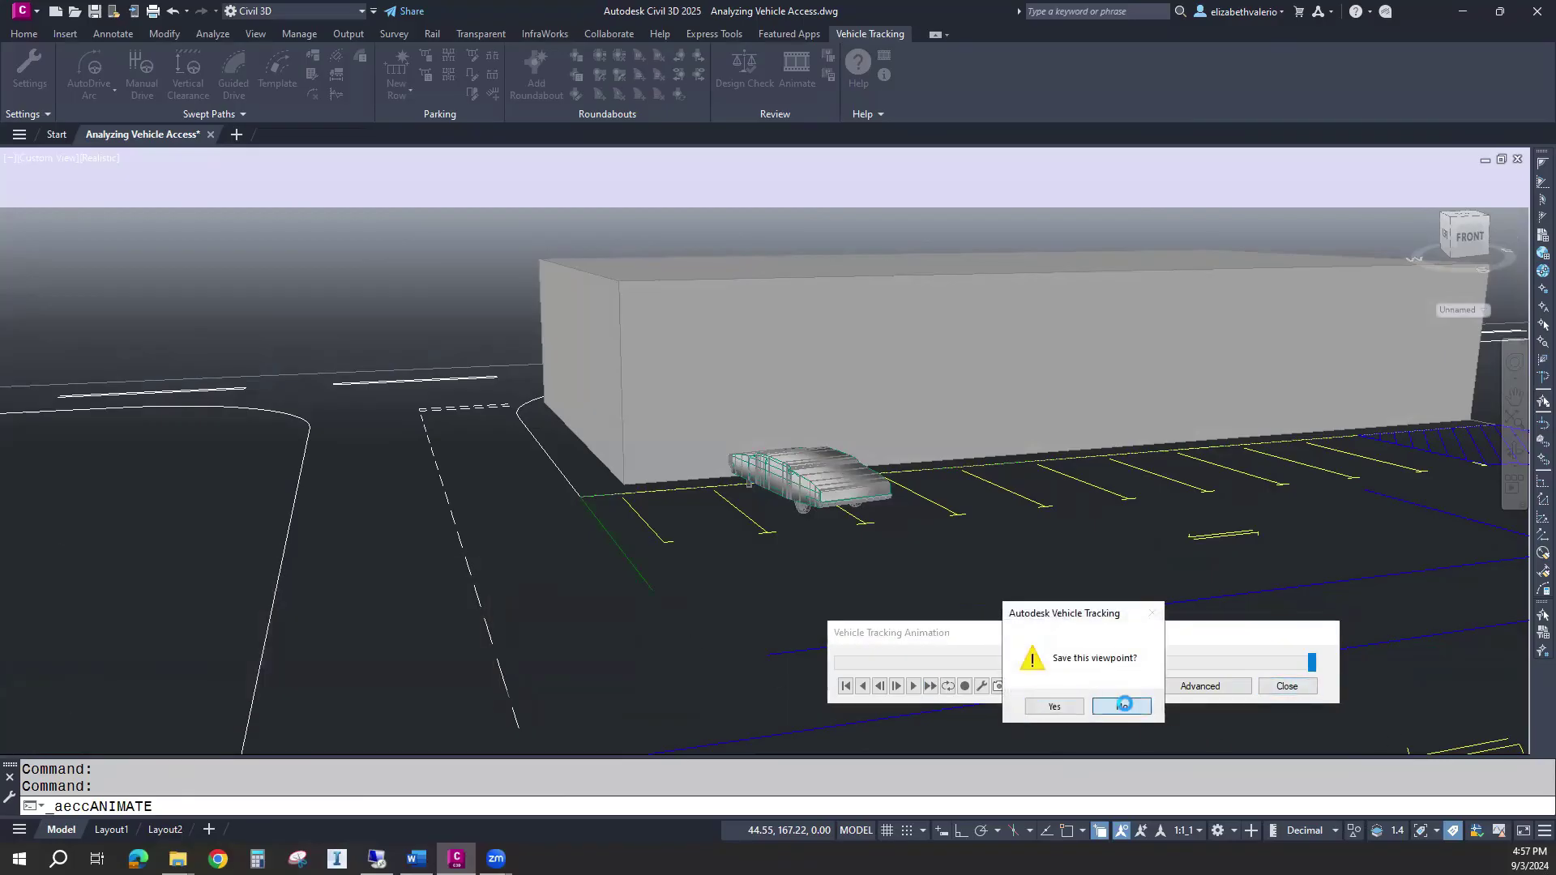
click(1123, 704)
middle_drag(495, 414, 847, 376)
drag(848, 376, 941, 416)
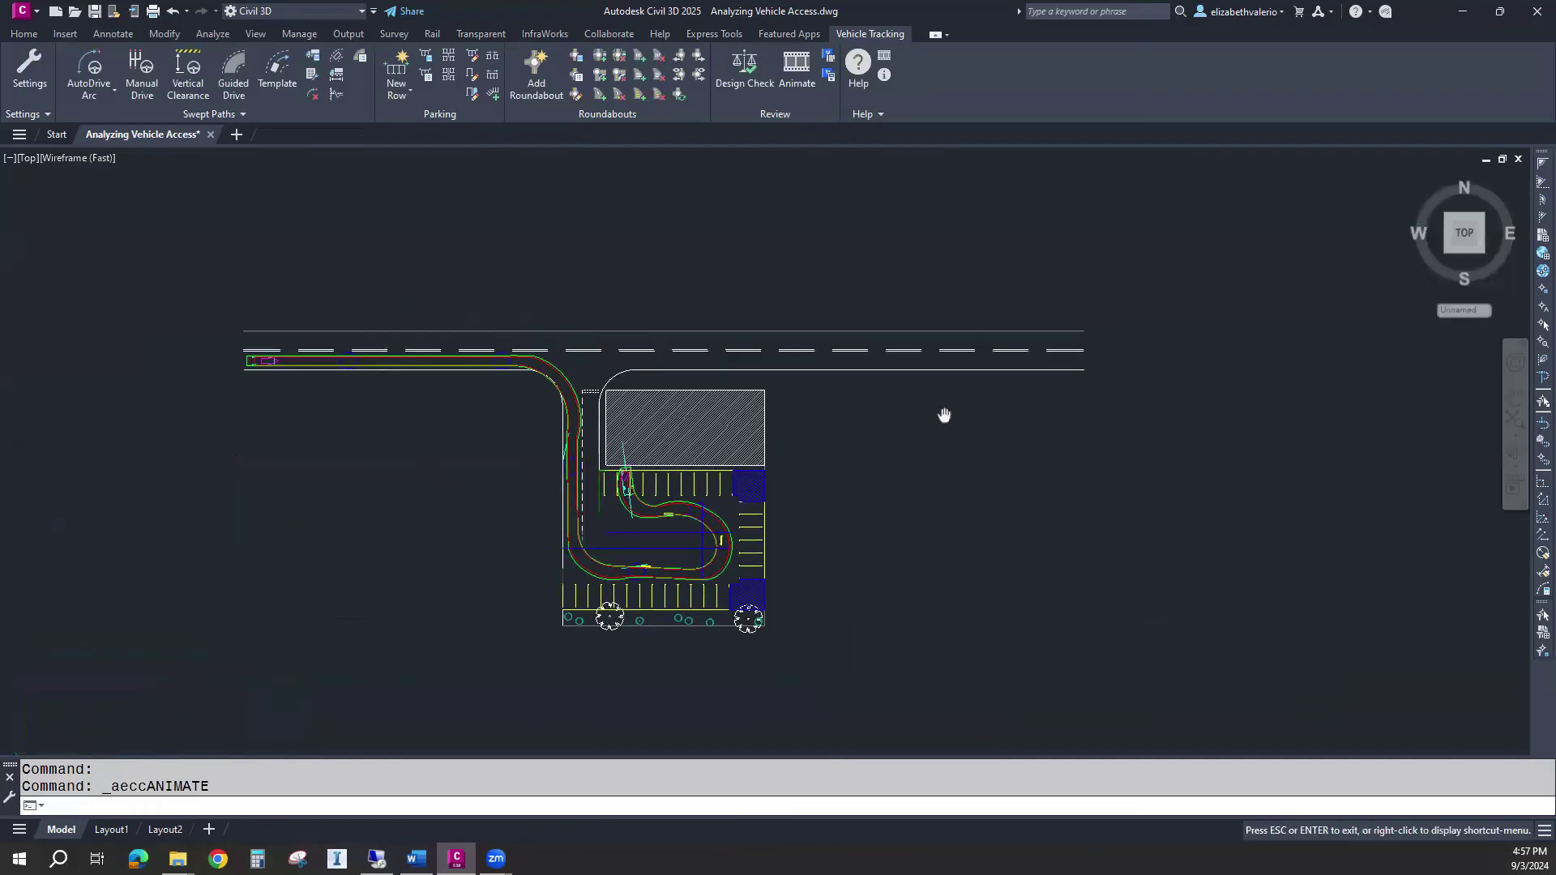
key(Escape)
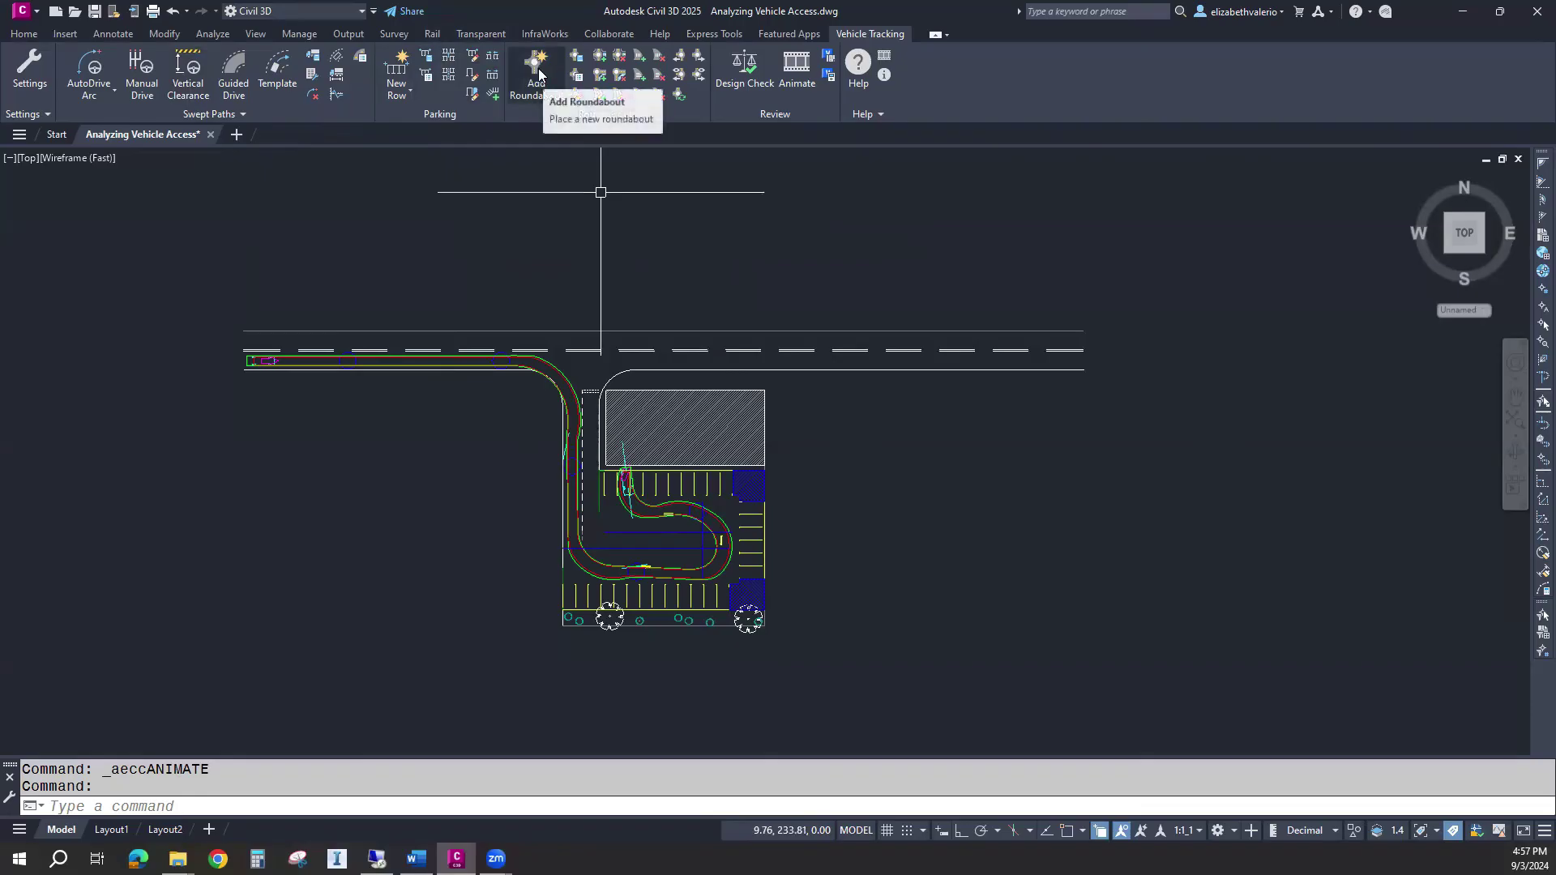
scroll(892, 535, up, 2)
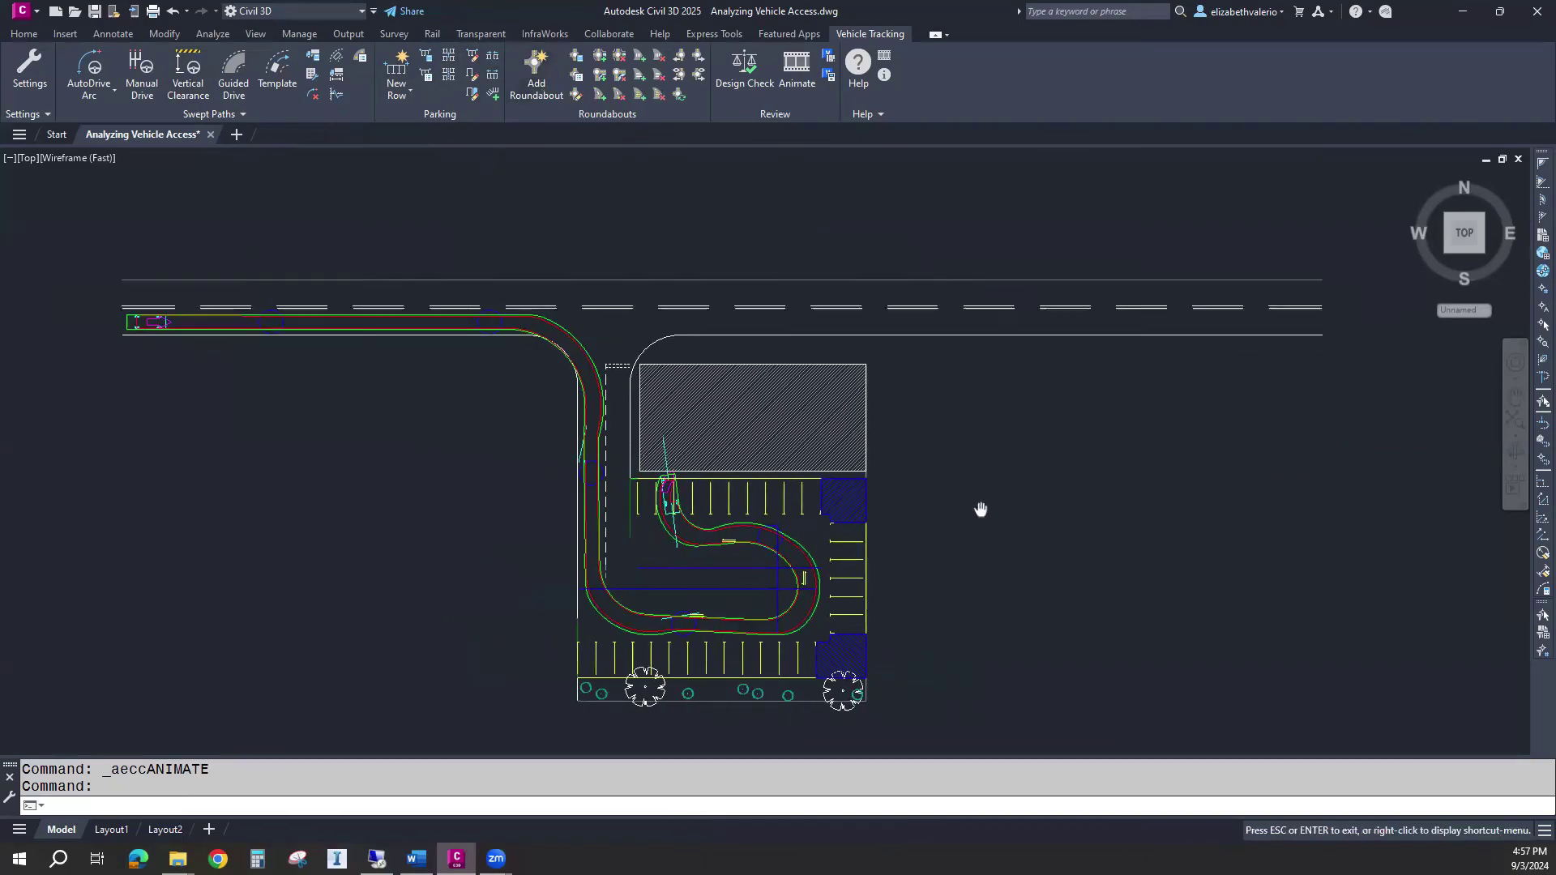